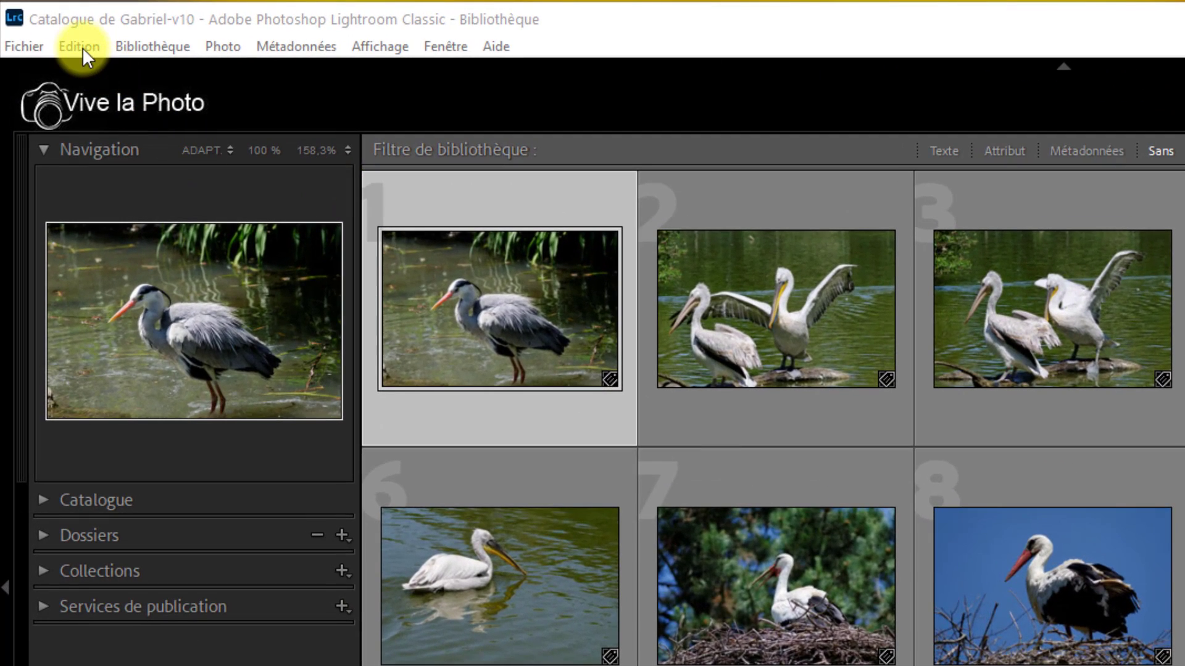
# Step: Review the External Editing, File Handling and General sections of the preferences, and close them without changes
pyautogui.click(83, 47)
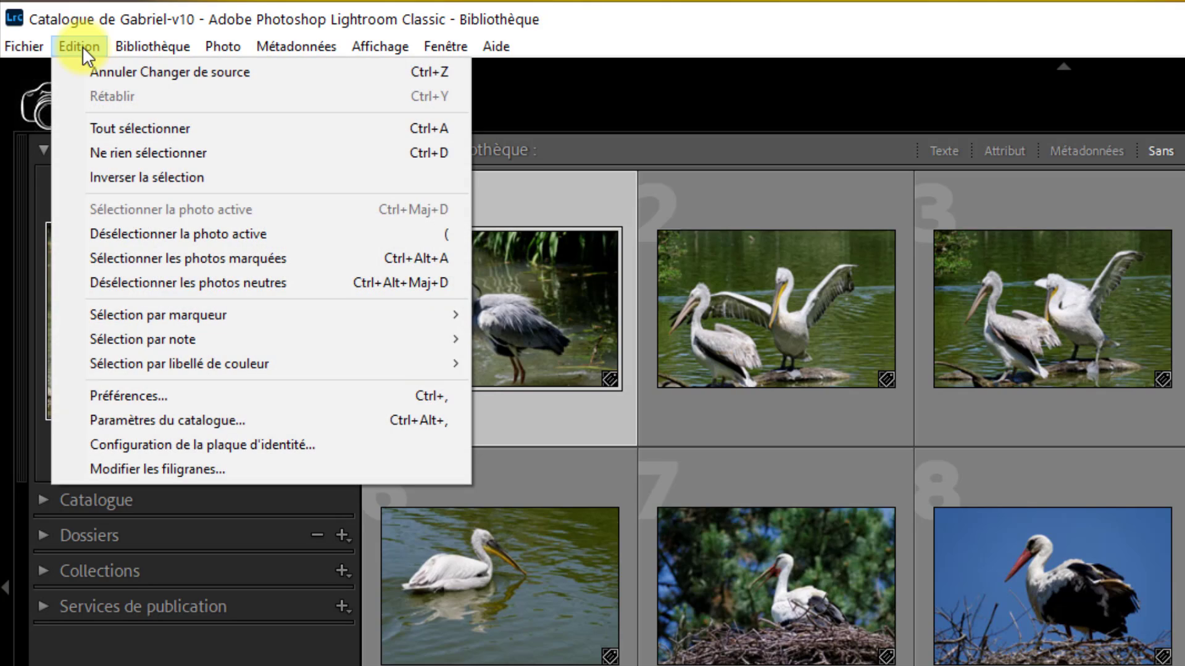
pyautogui.click(159, 396)
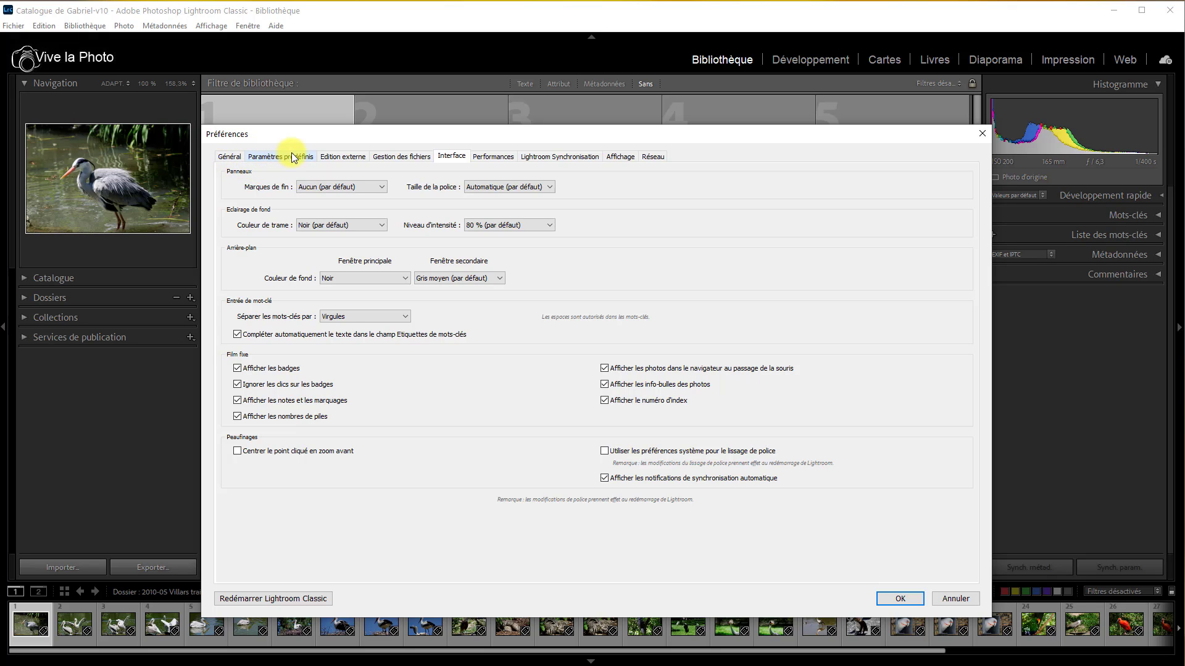
pyautogui.click(343, 157)
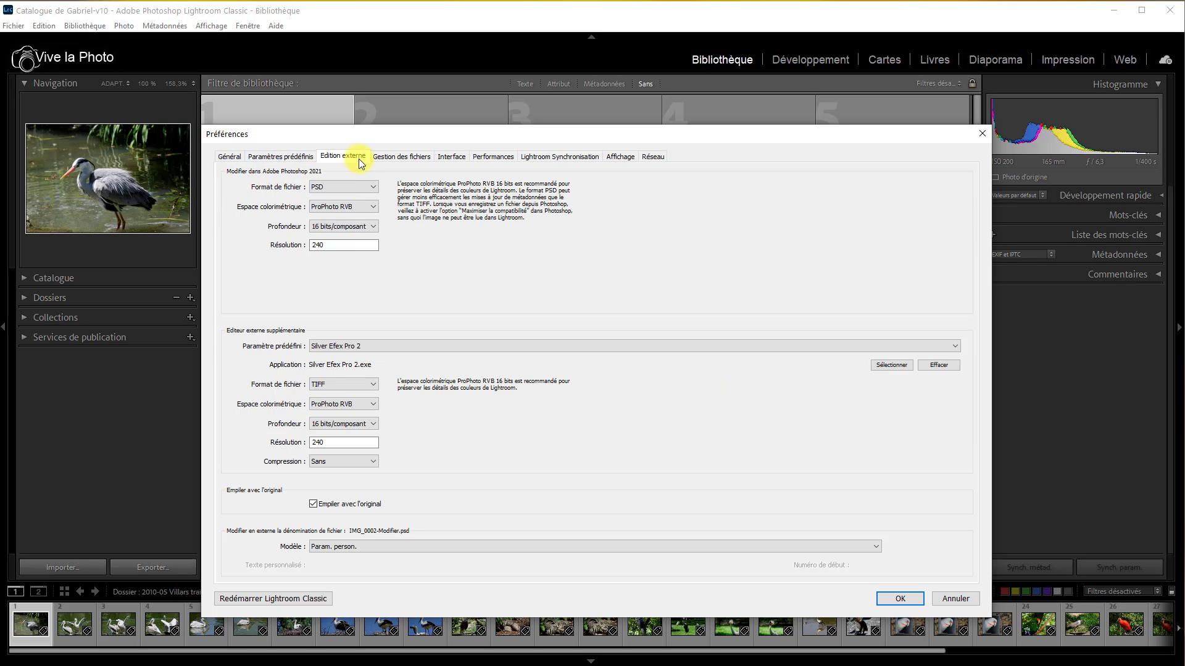
pyautogui.click(389, 158)
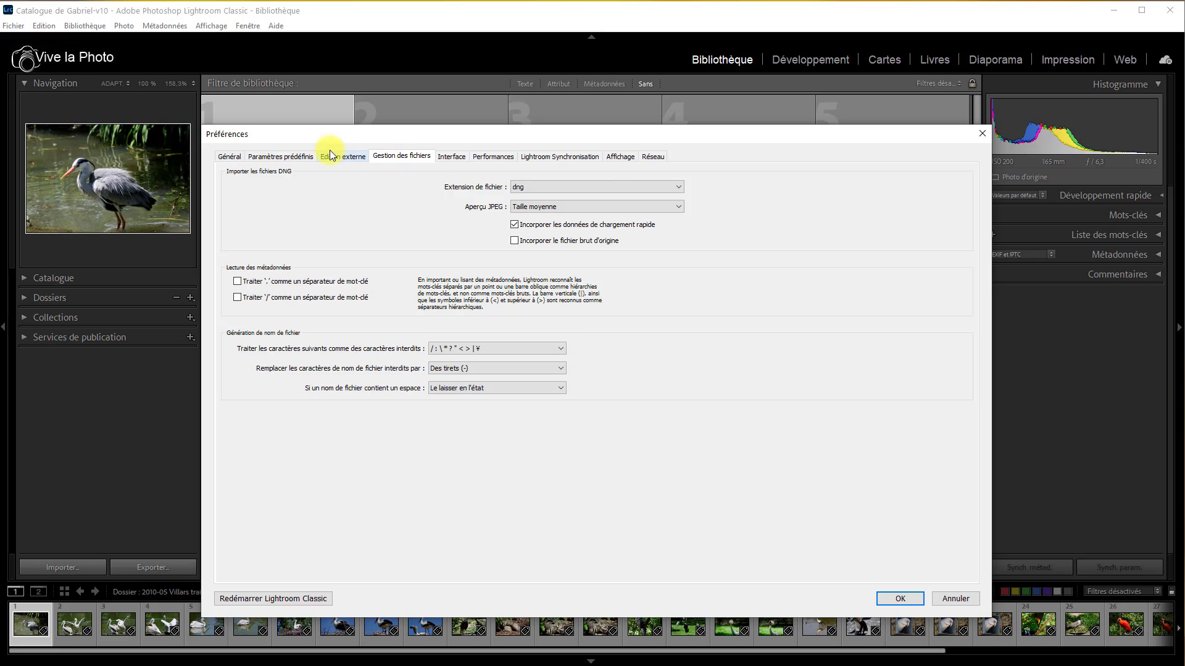
pyautogui.click(226, 159)
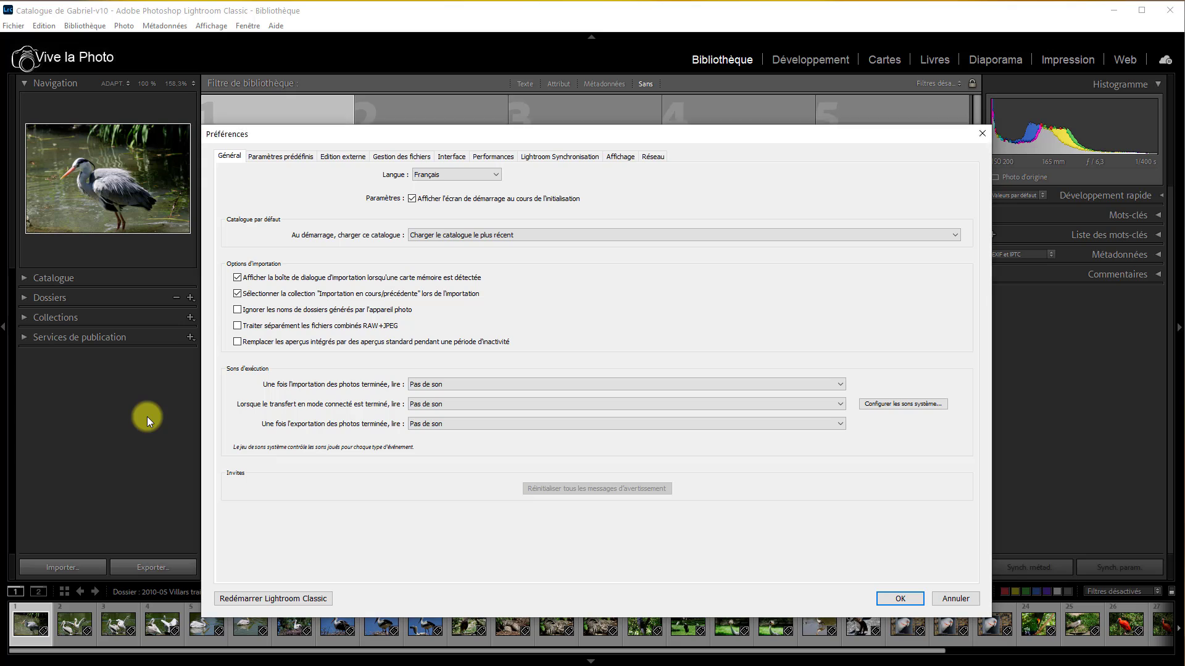
pyautogui.click(982, 134)
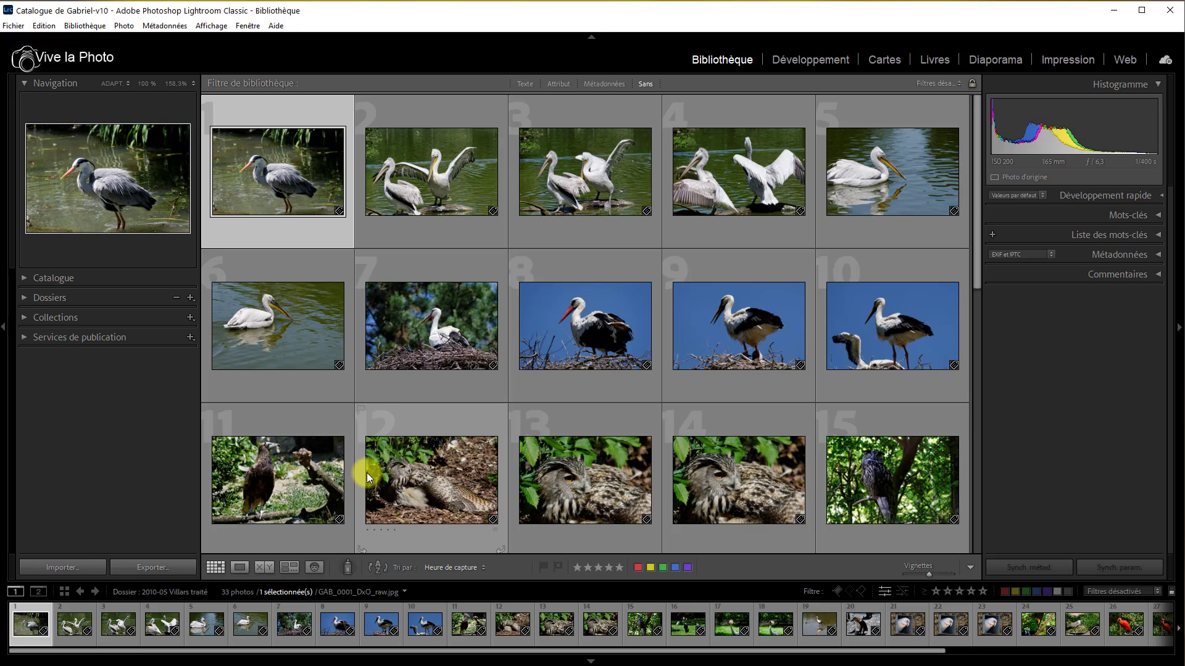
# Step: View the heron photo in Loupe view, return to Grid view and check the thumbnail size control
pyautogui.click(238, 567)
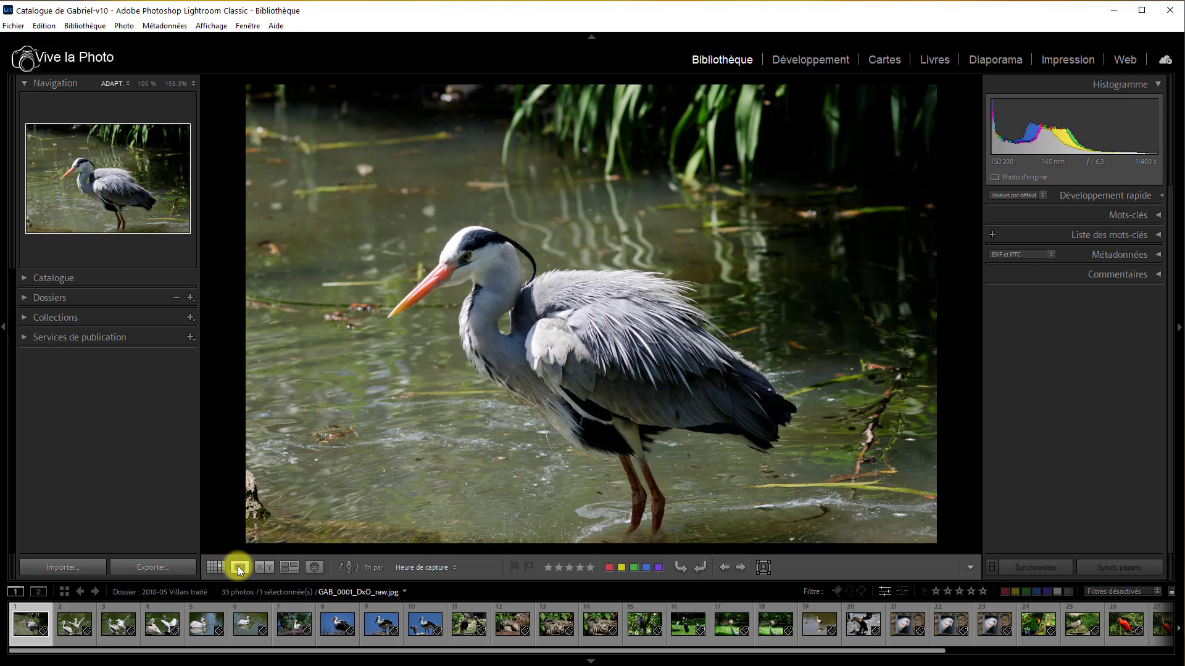
pyautogui.click(216, 567)
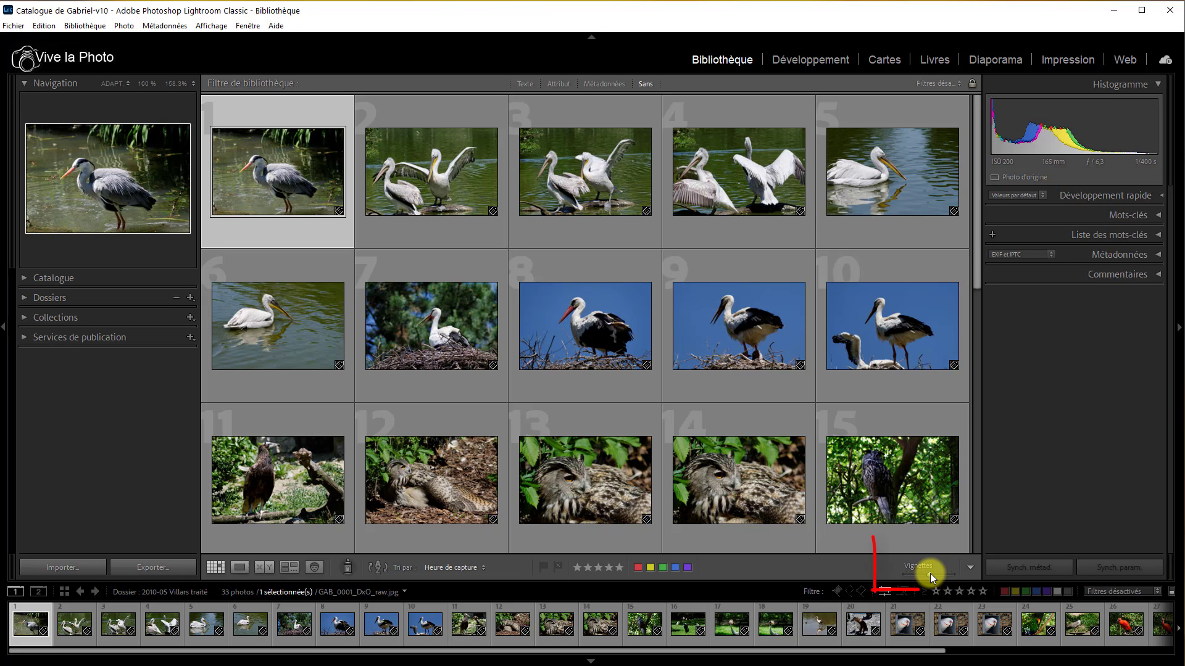
pyautogui.moveTo(932, 573); pyautogui.dragTo(931, 572)
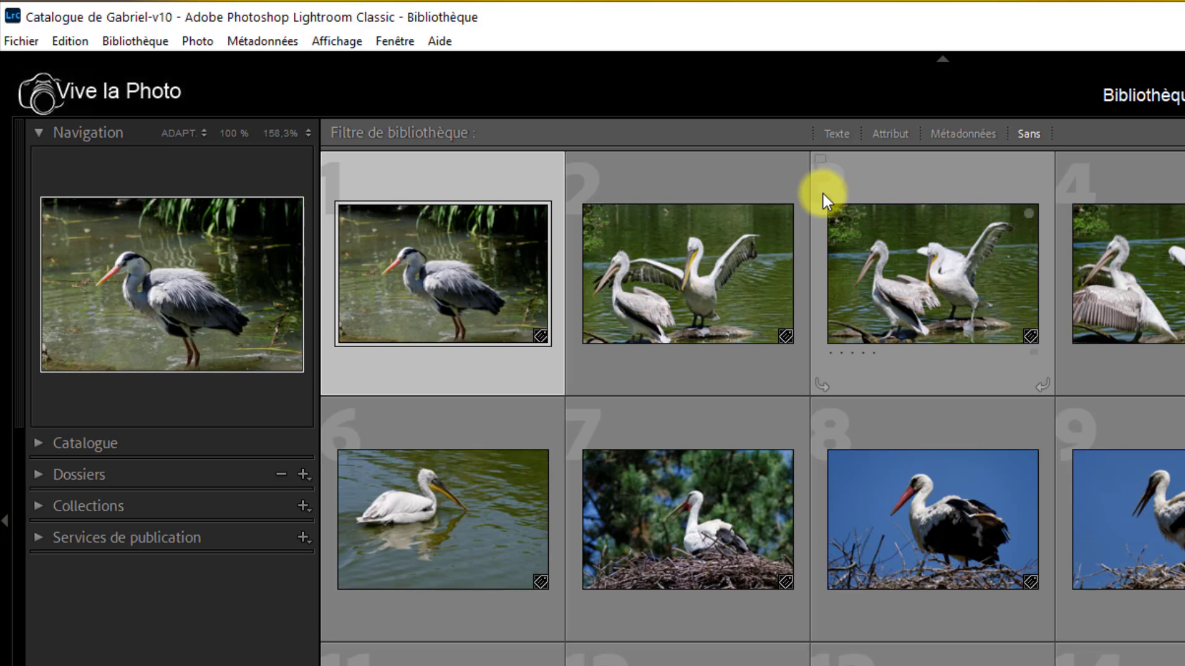
# Step: Rotate photo 3 counterclockwise in four quarter turns, back to its original orientation
pyautogui.click(819, 384)
pyautogui.click(819, 383)
pyautogui.click(820, 384)
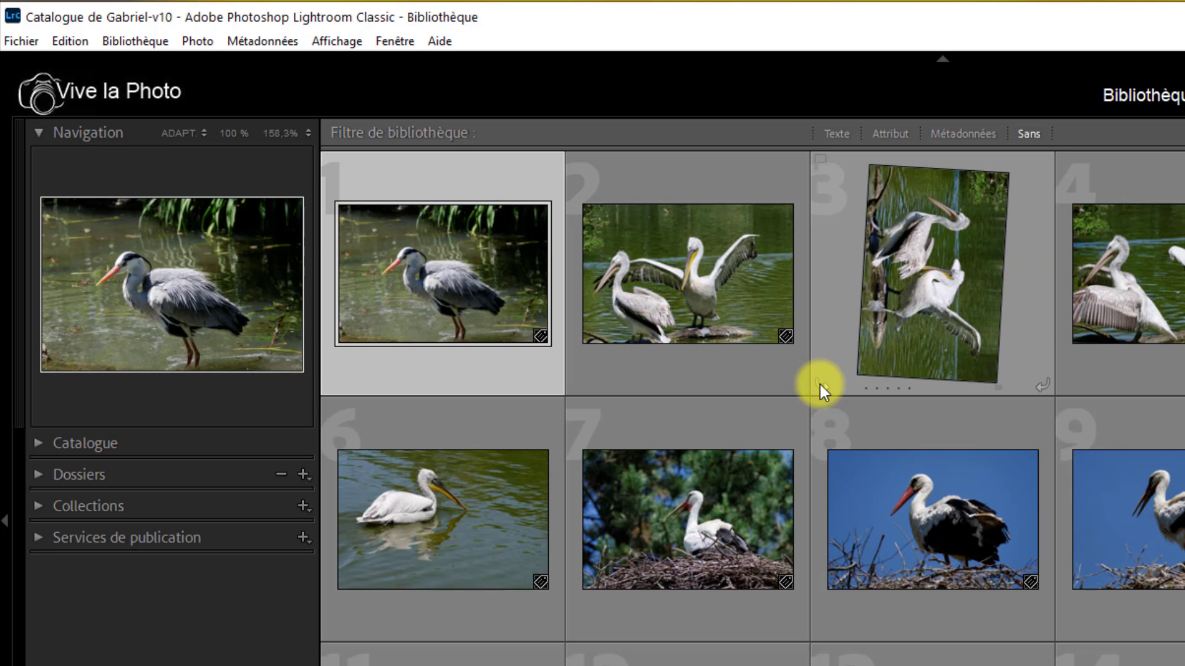
pyautogui.click(820, 383)
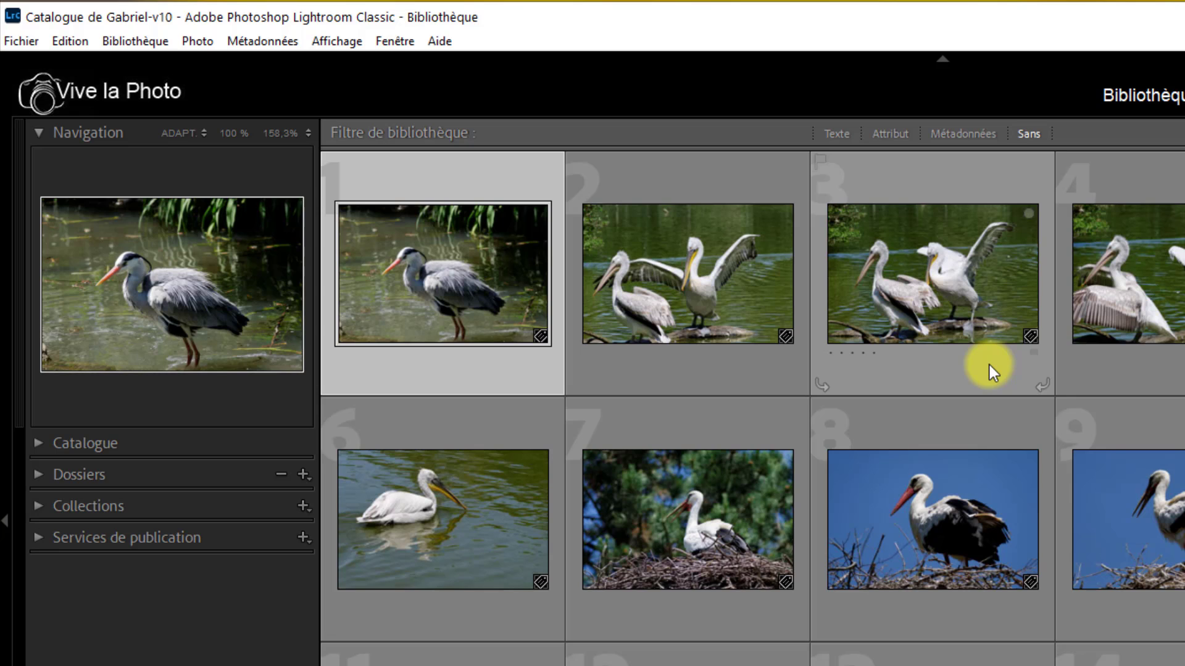
# Step: Cycle the grid through expanded cells, cells without extras and compact cells, ending on compact cells
pyautogui.press('j')
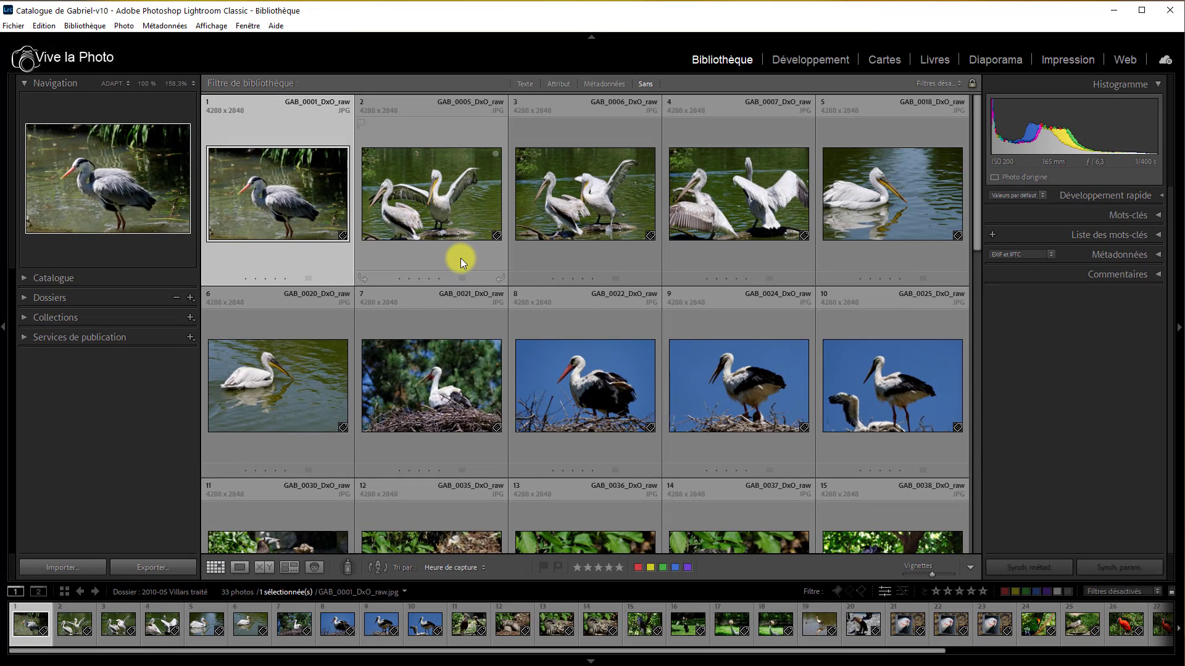
pyautogui.press('j')
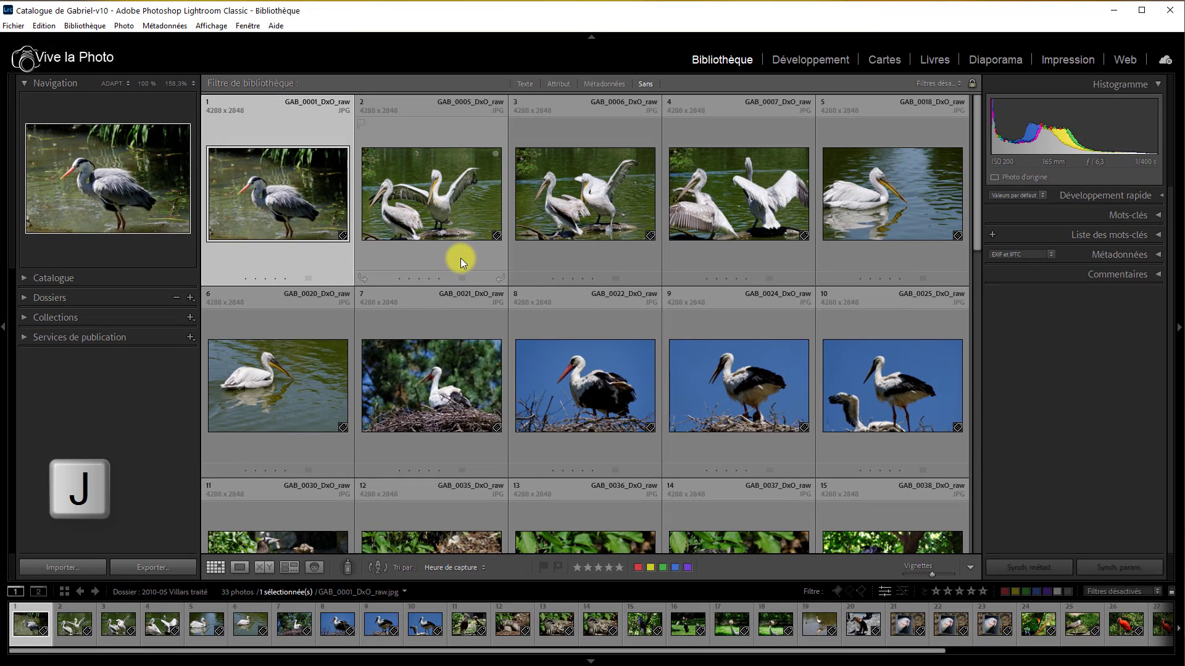
pyautogui.press('j')
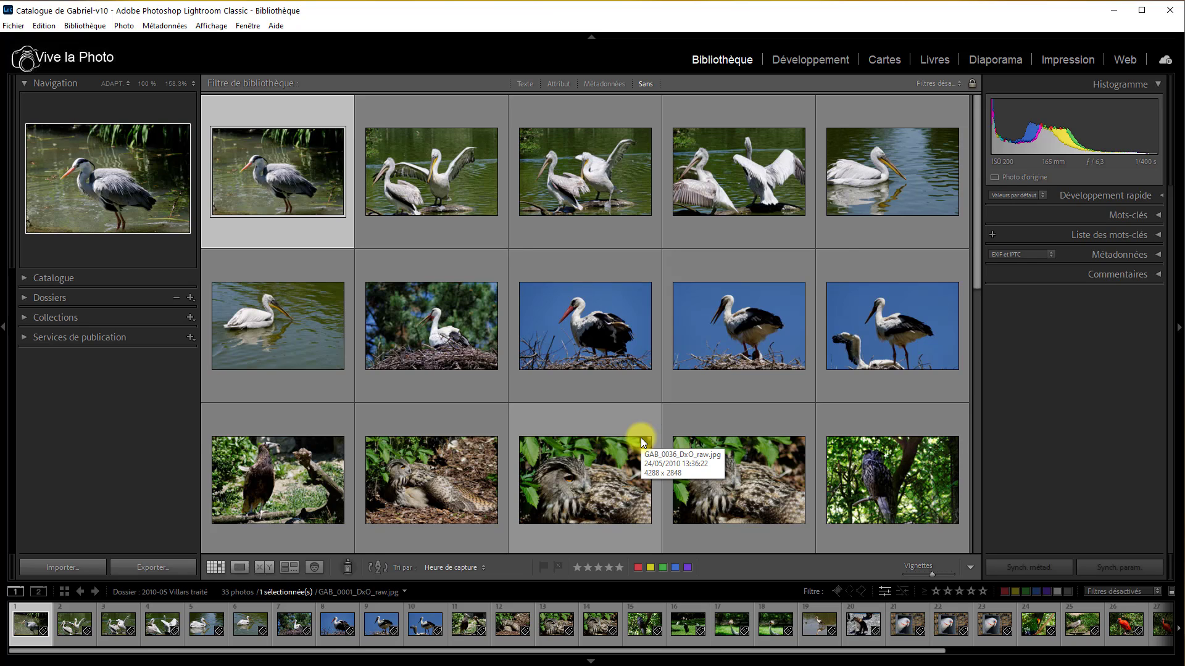
pyautogui.press('j')
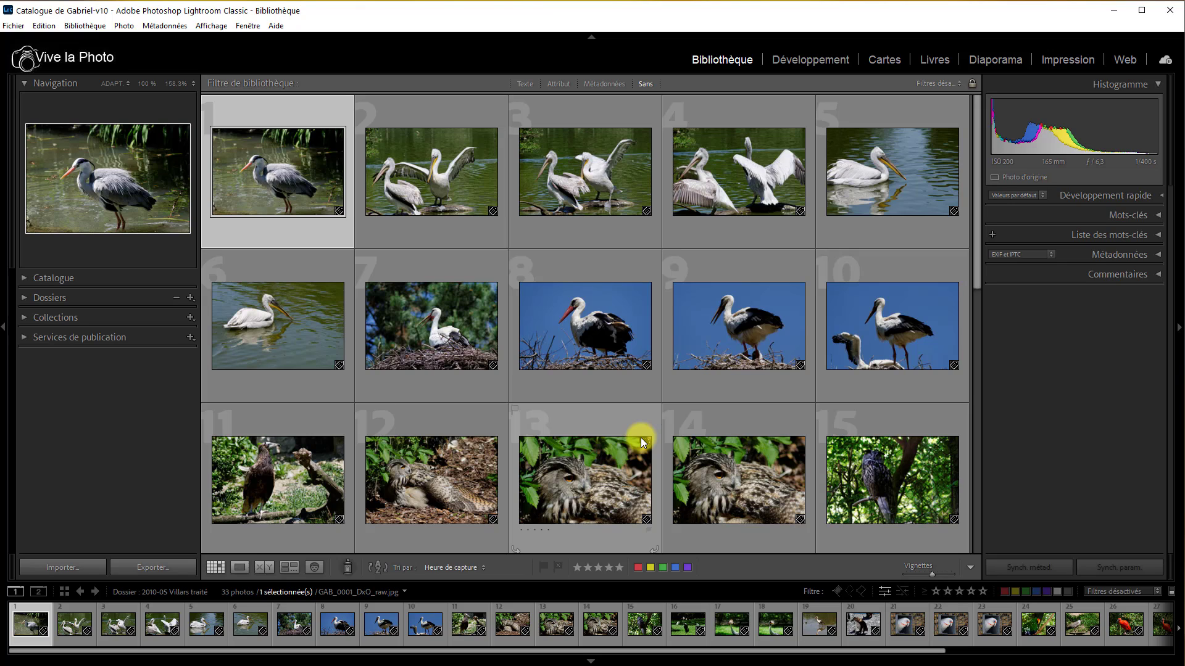
pyautogui.press('j')
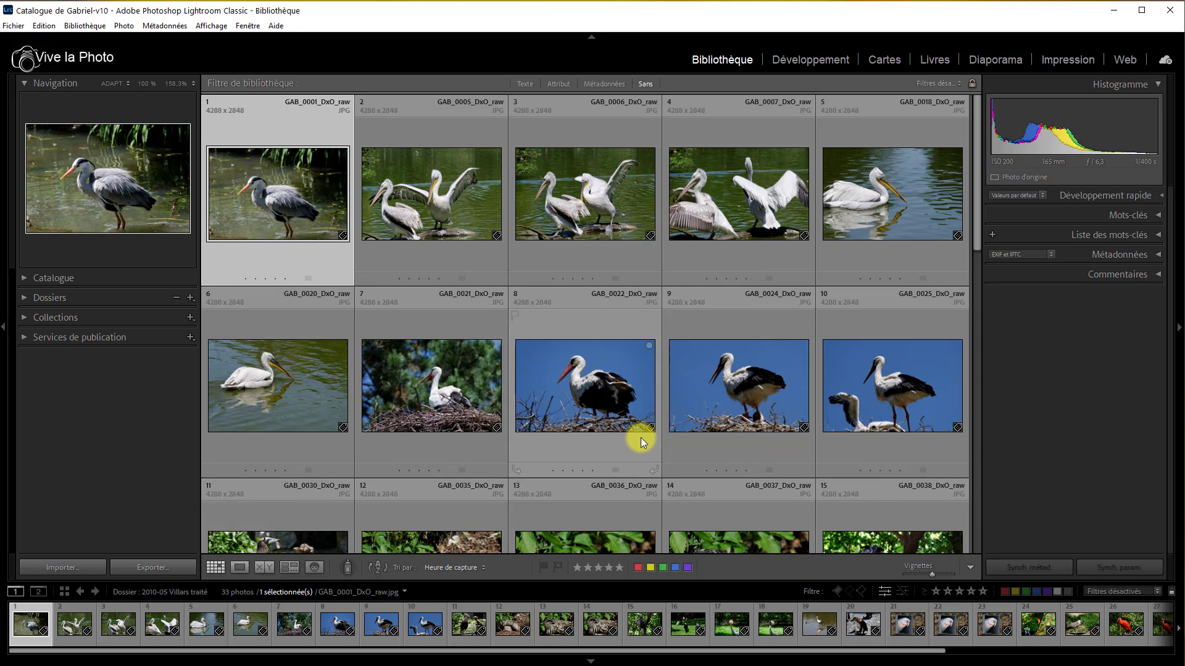
pyautogui.press('j')
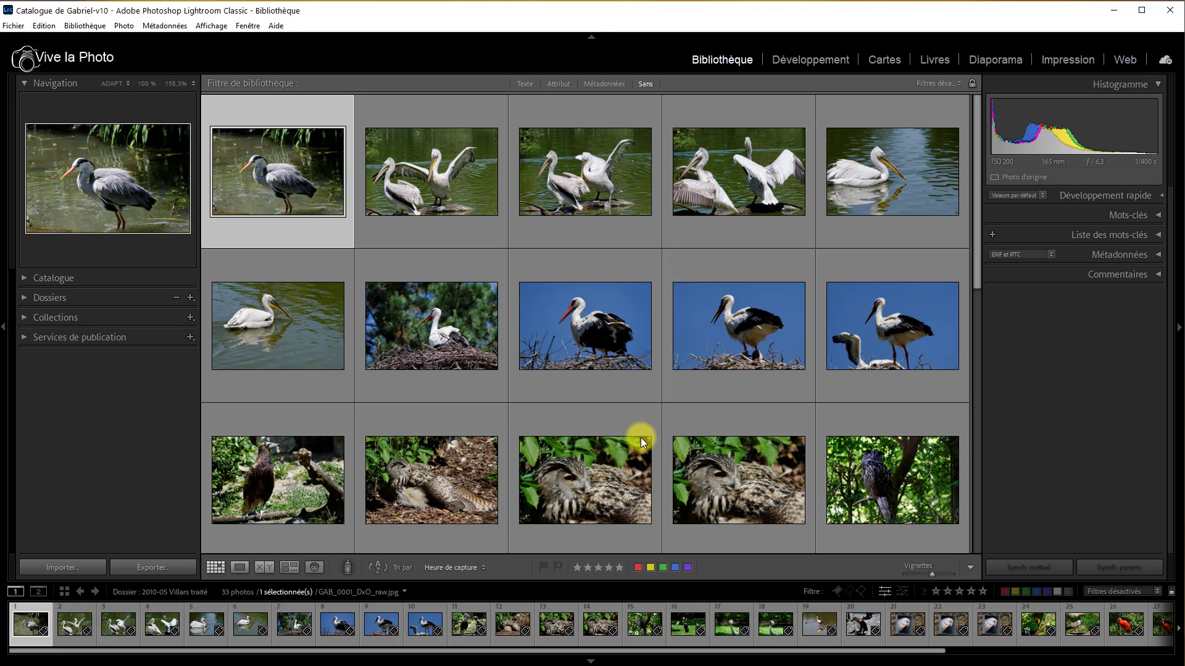
pyautogui.press('j')
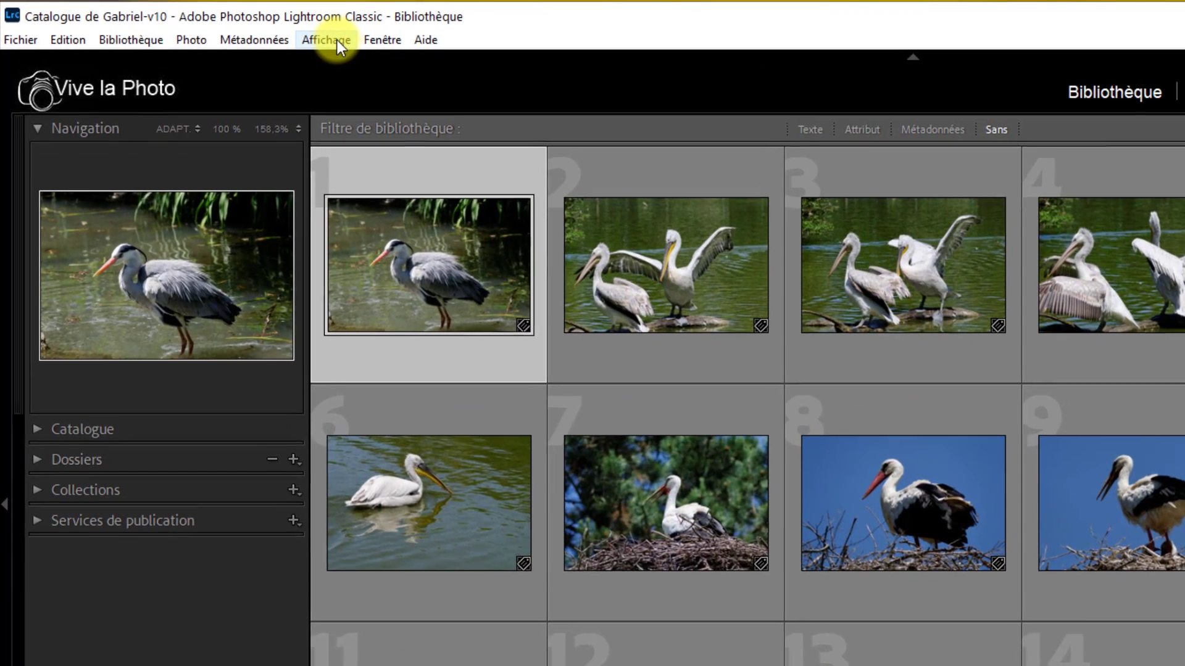
# Step: Open the library view options and turn off the display of grid extras
pyautogui.click(337, 39)
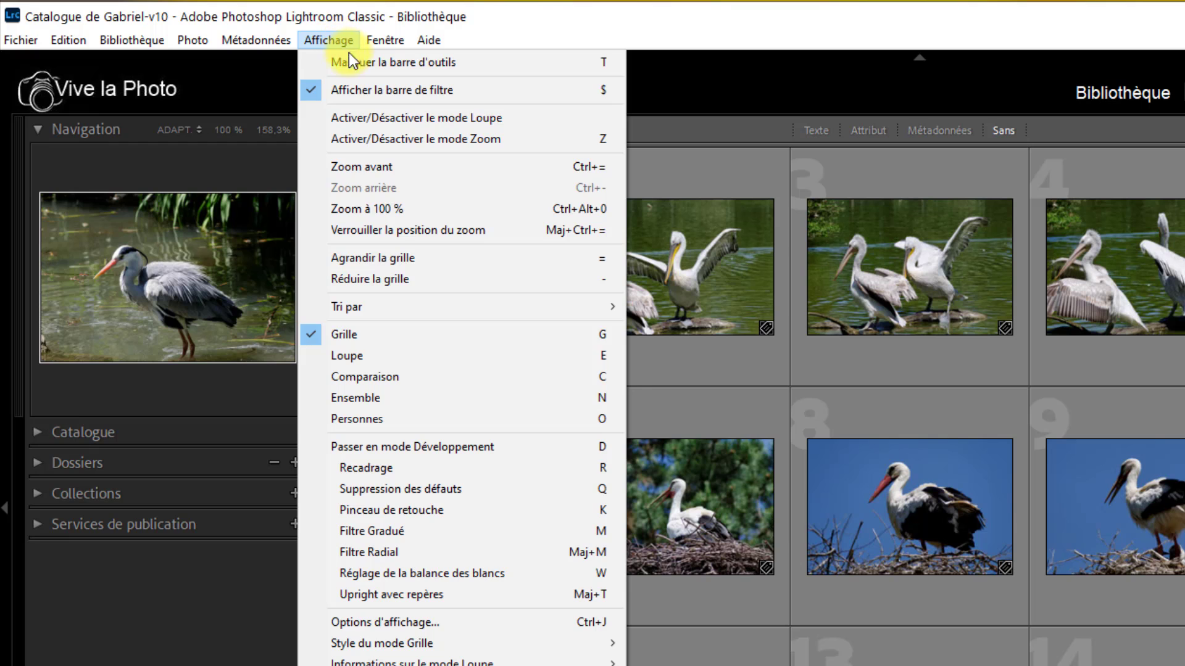
pyautogui.click(461, 624)
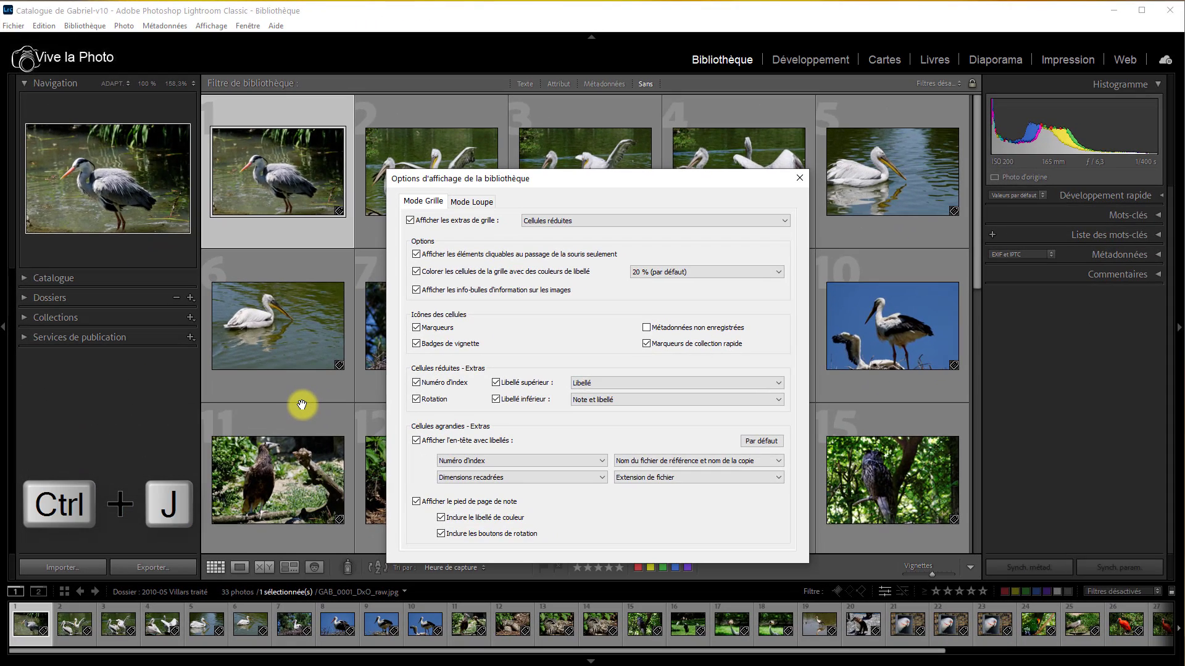
pyautogui.click(302, 405)
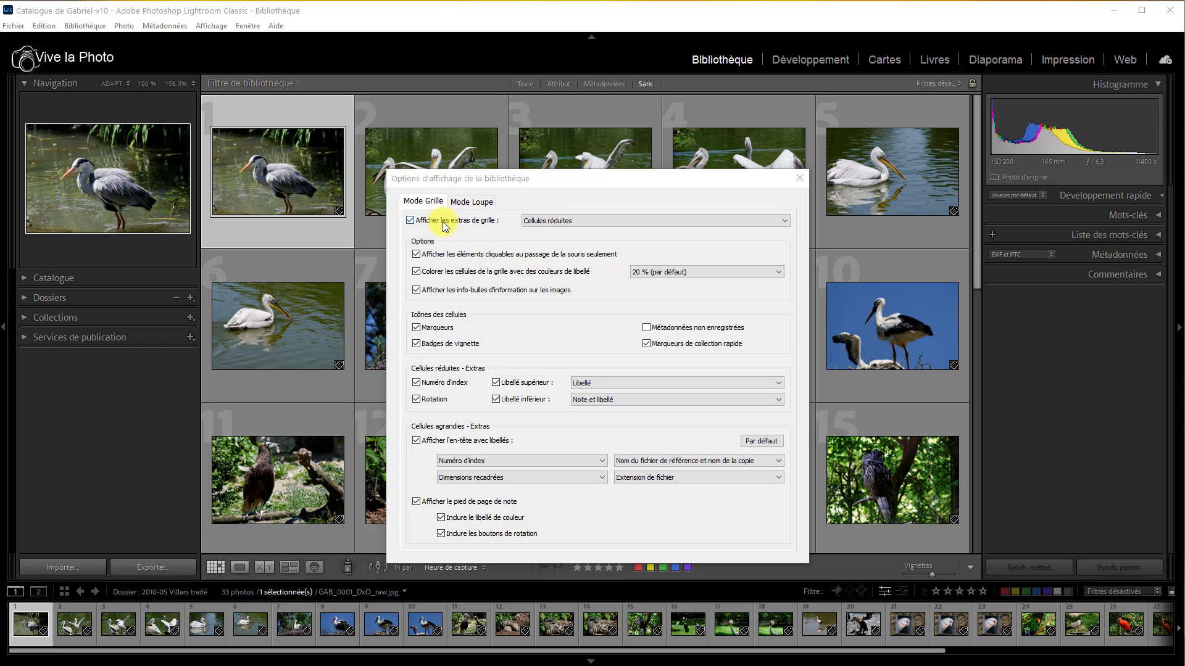
pyautogui.click(412, 221)
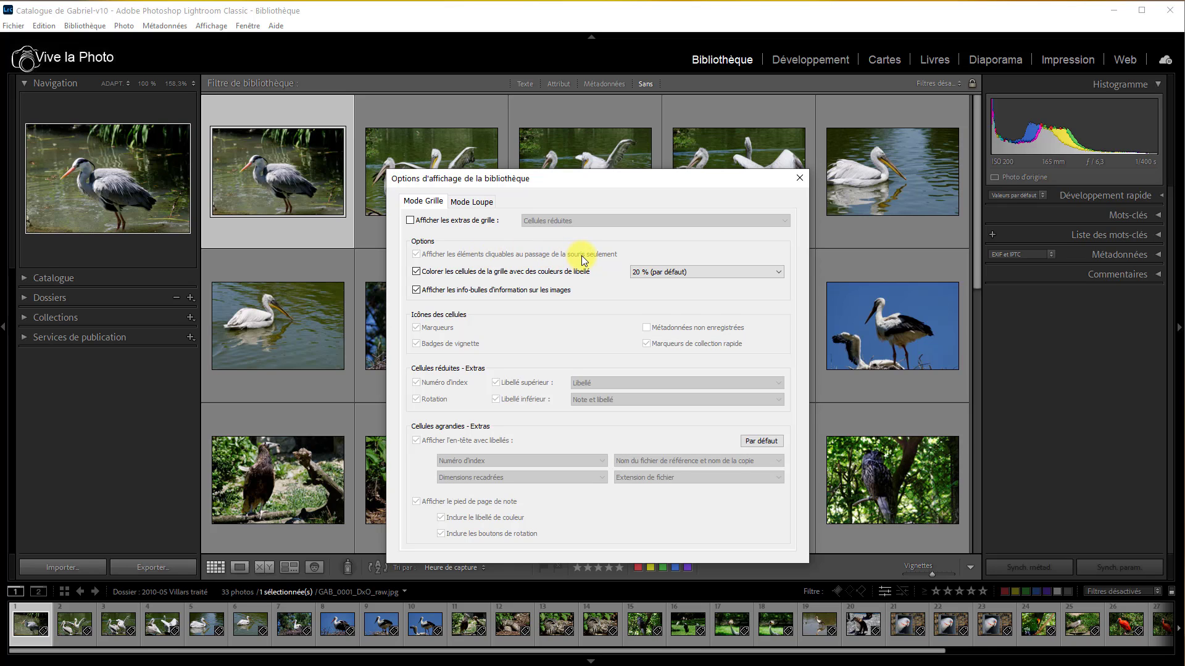
# Step: Rotate the heron photo clockwise in four quarter turns, back to its original orientation
pyautogui.moveTo(339, 246)
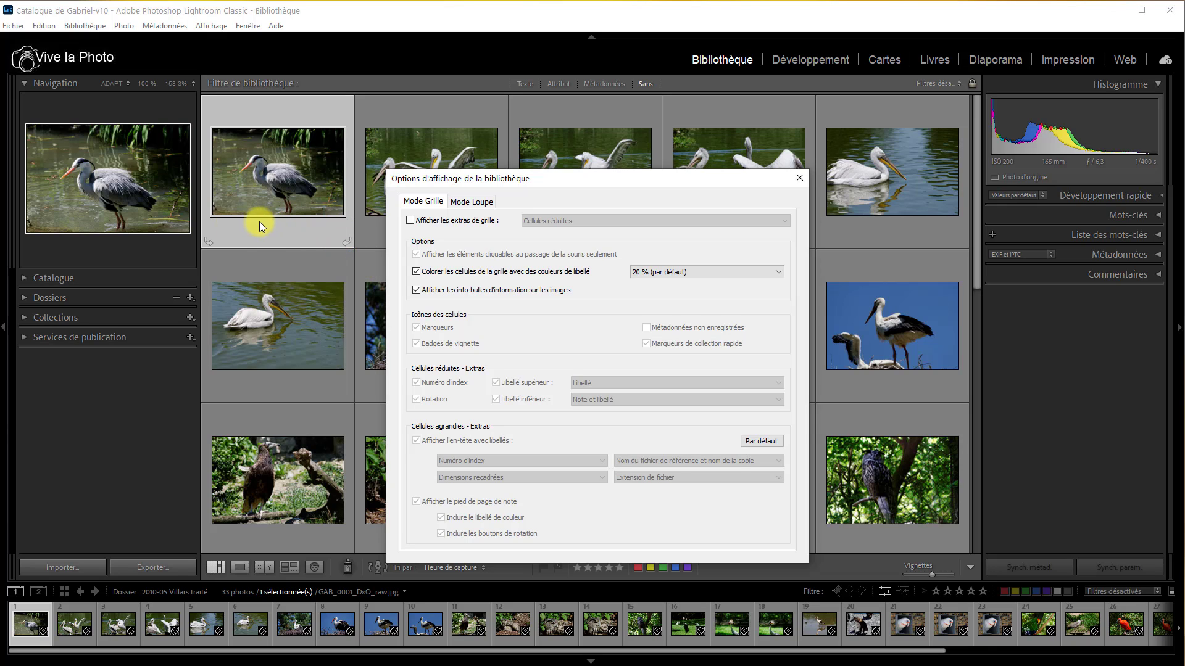
pyautogui.click(347, 242)
pyautogui.click(347, 242)
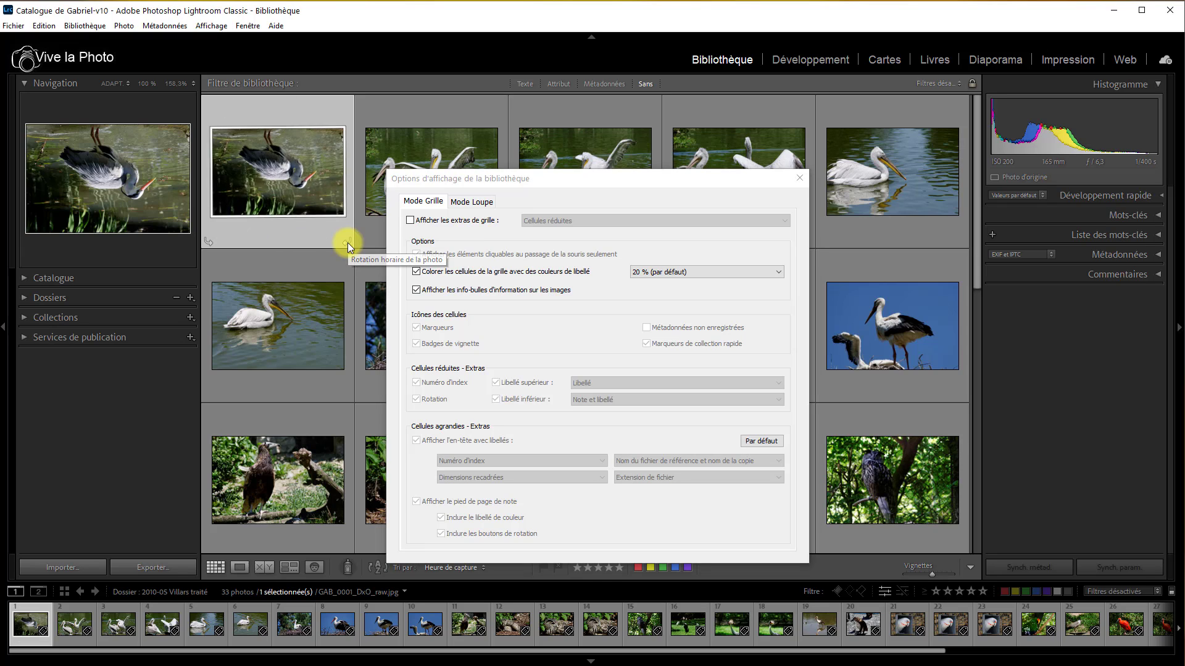
pyautogui.click(347, 243)
pyautogui.click(347, 242)
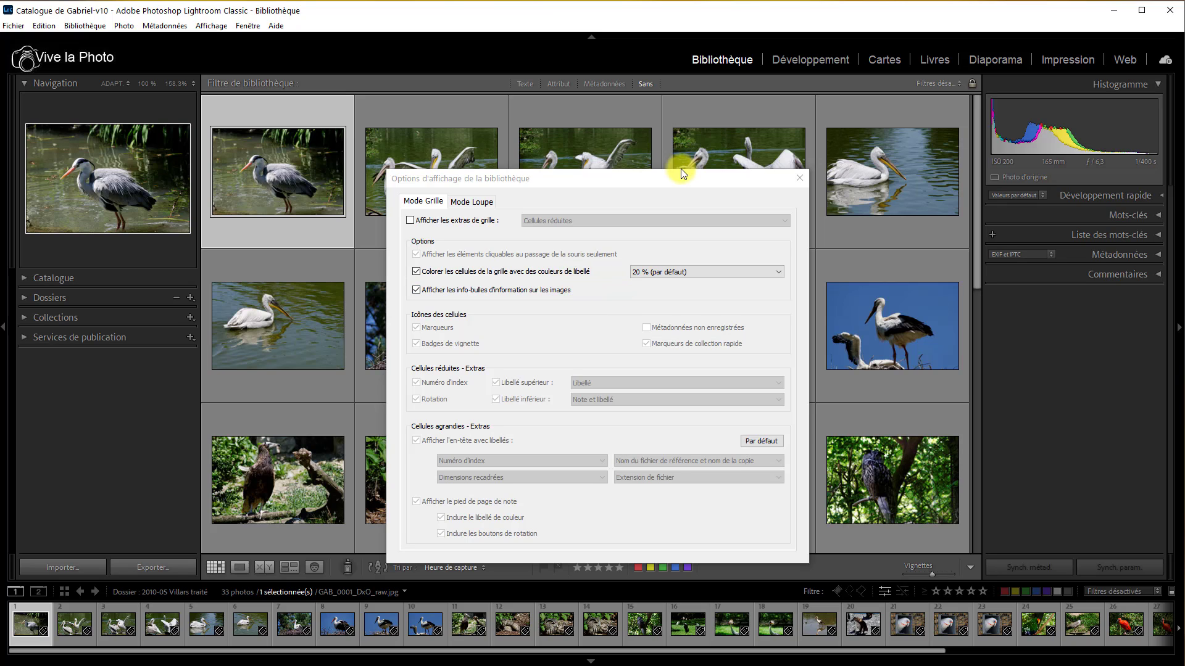
# Step: Turn the grid extras back on and close the library view options
pyautogui.click(409, 221)
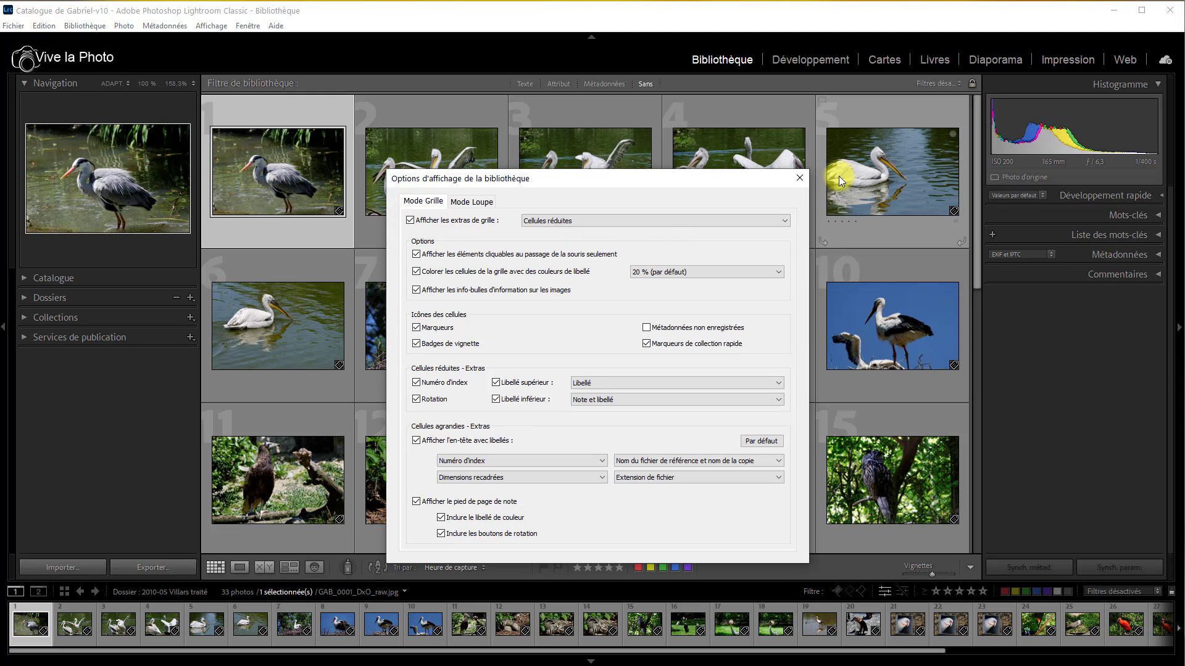
pyautogui.click(798, 178)
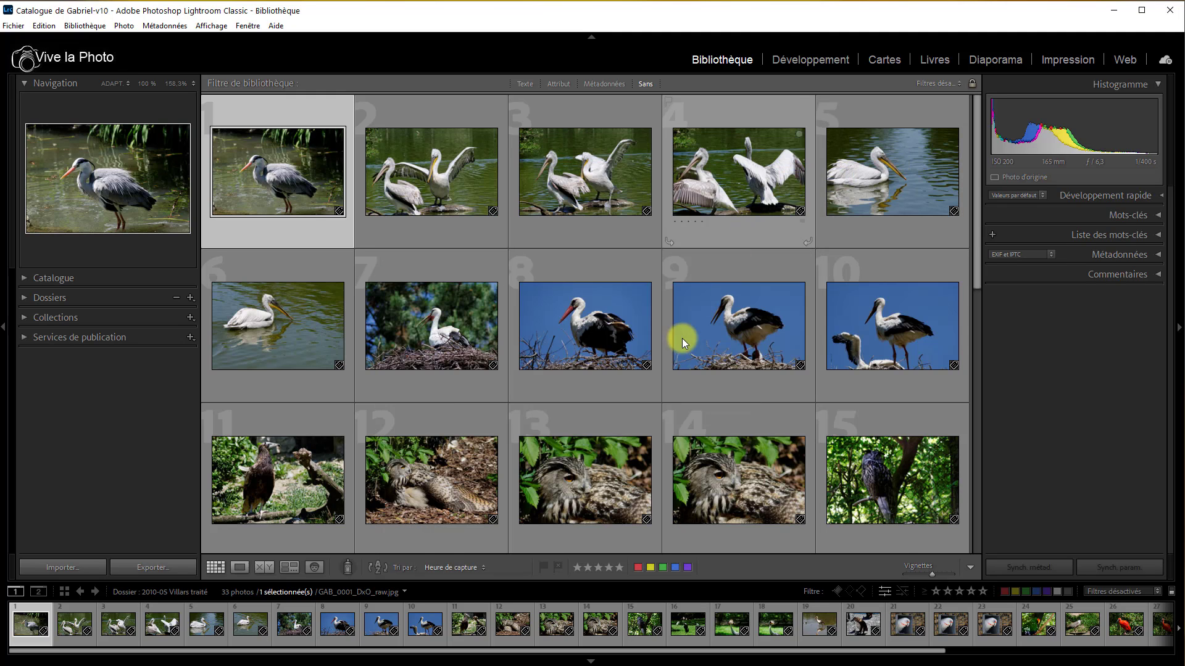
# Step: Assign the yellow (Jaune) colour label to stork photo 8 and the red (Rouge) label to photo 9
pyautogui.click(648, 375)
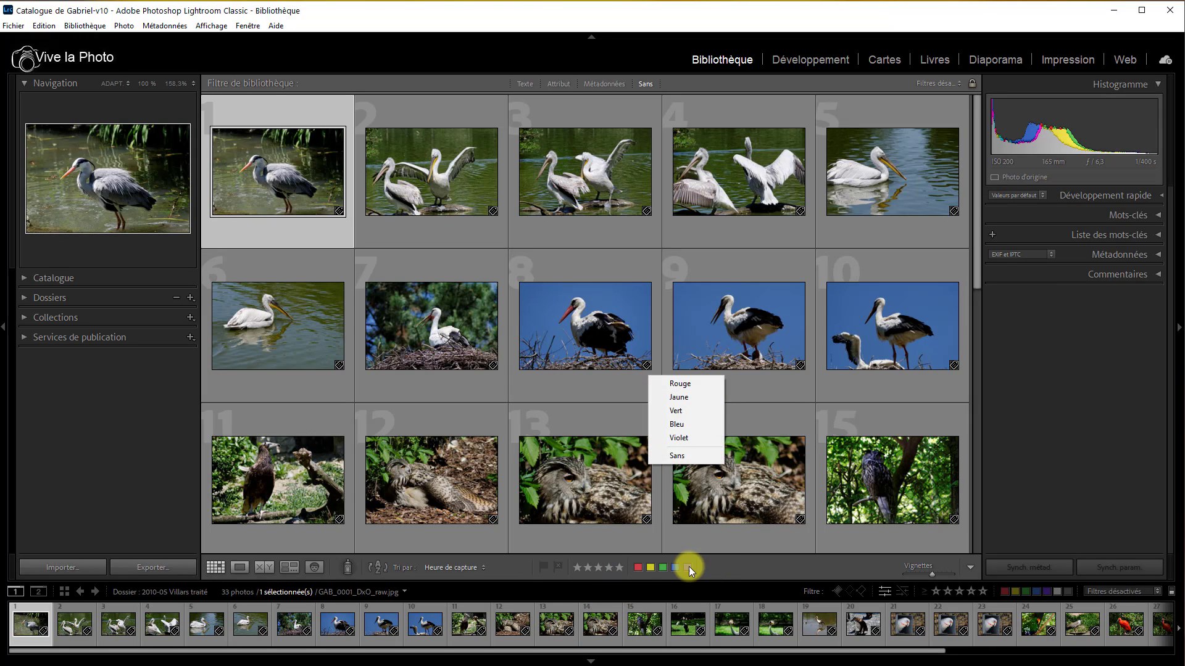
pyautogui.click(687, 396)
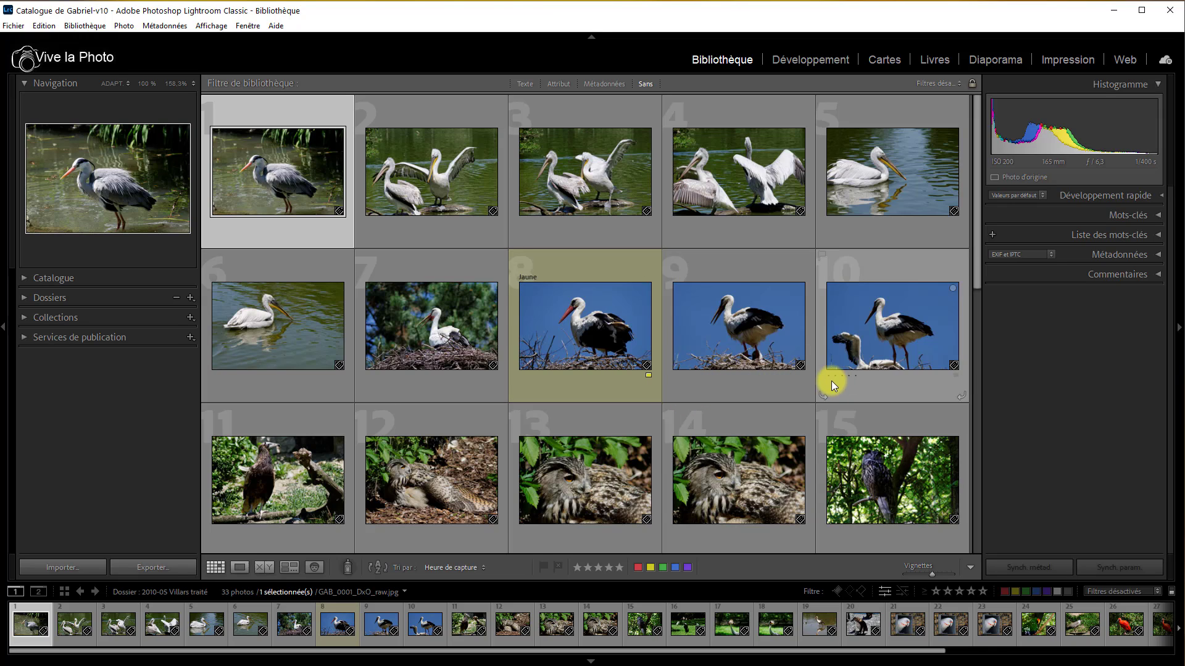
pyautogui.click(801, 375)
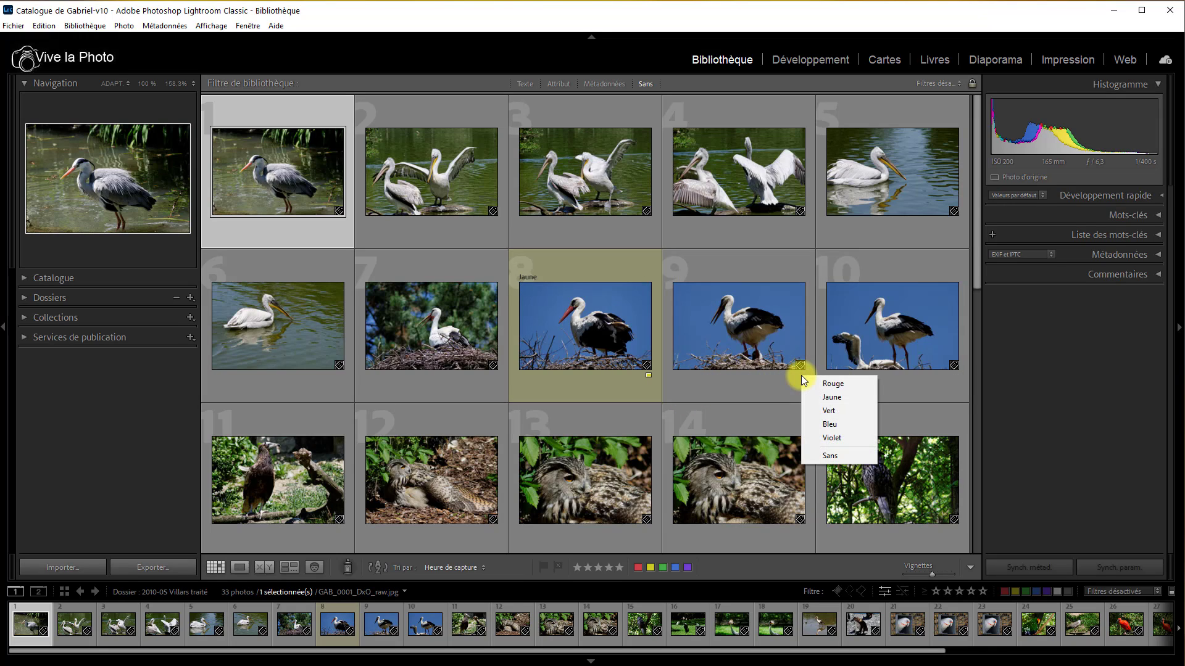
pyautogui.click(839, 384)
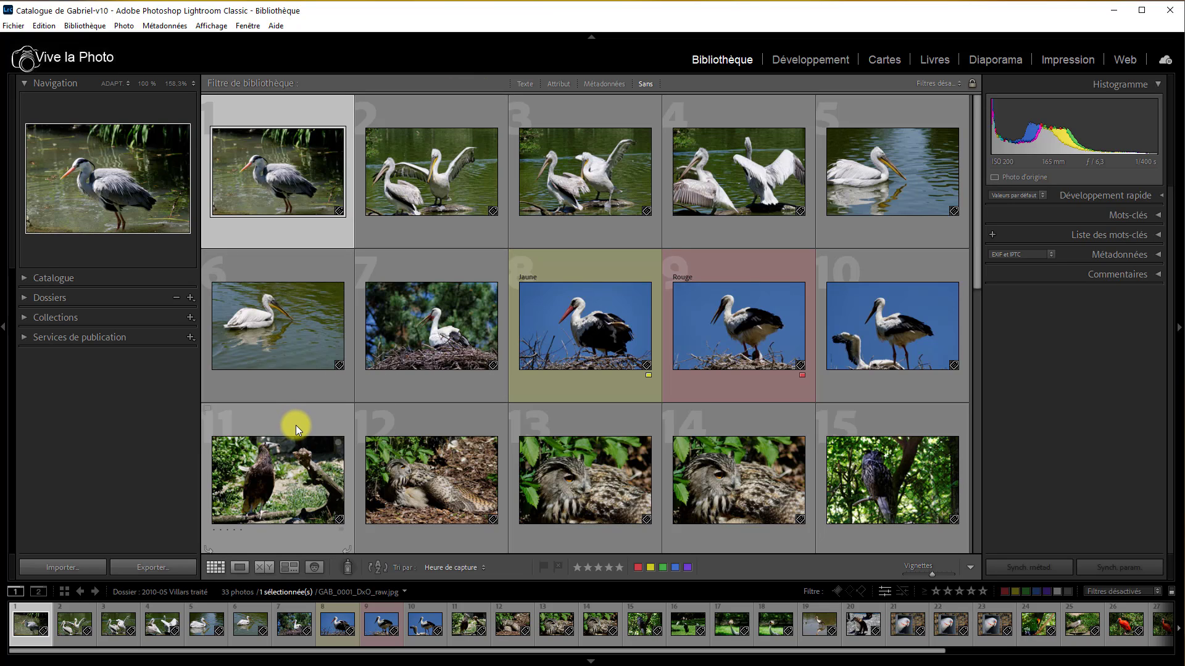
# Step: In the library view options, turn off the grid extras and set the label colour tint of grid cells to 30 %
pyautogui.hotkey('ctrl', 'j')
pyautogui.click(410, 220)
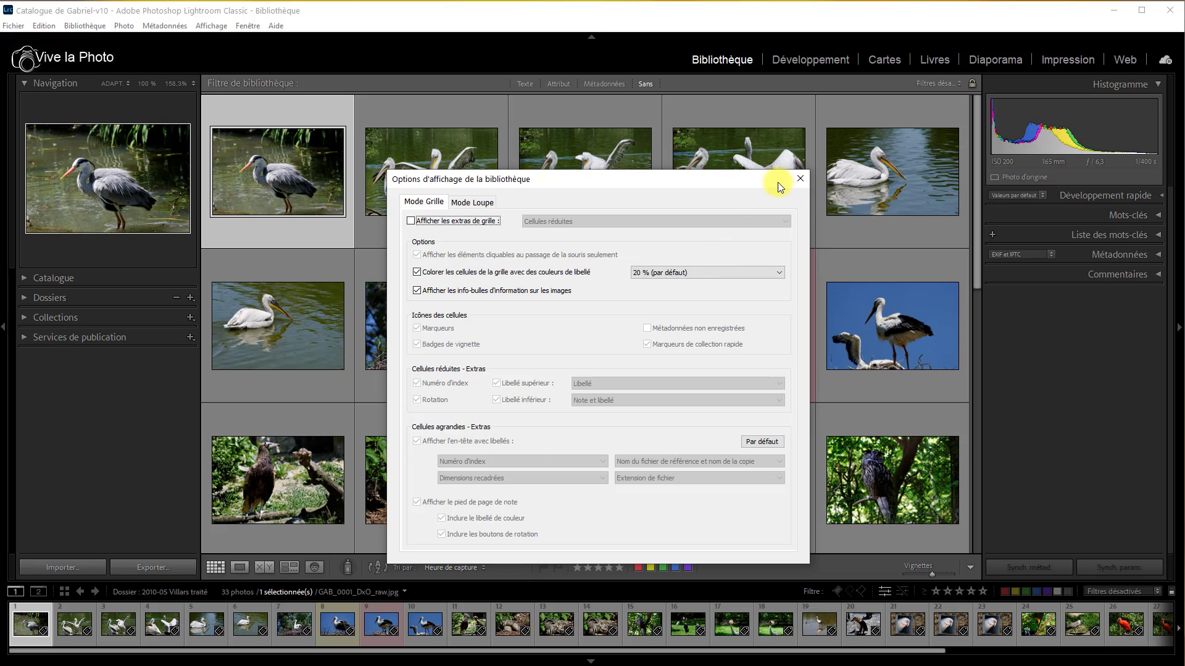
pyautogui.moveTo(773, 181); pyautogui.dragTo(458, 188)
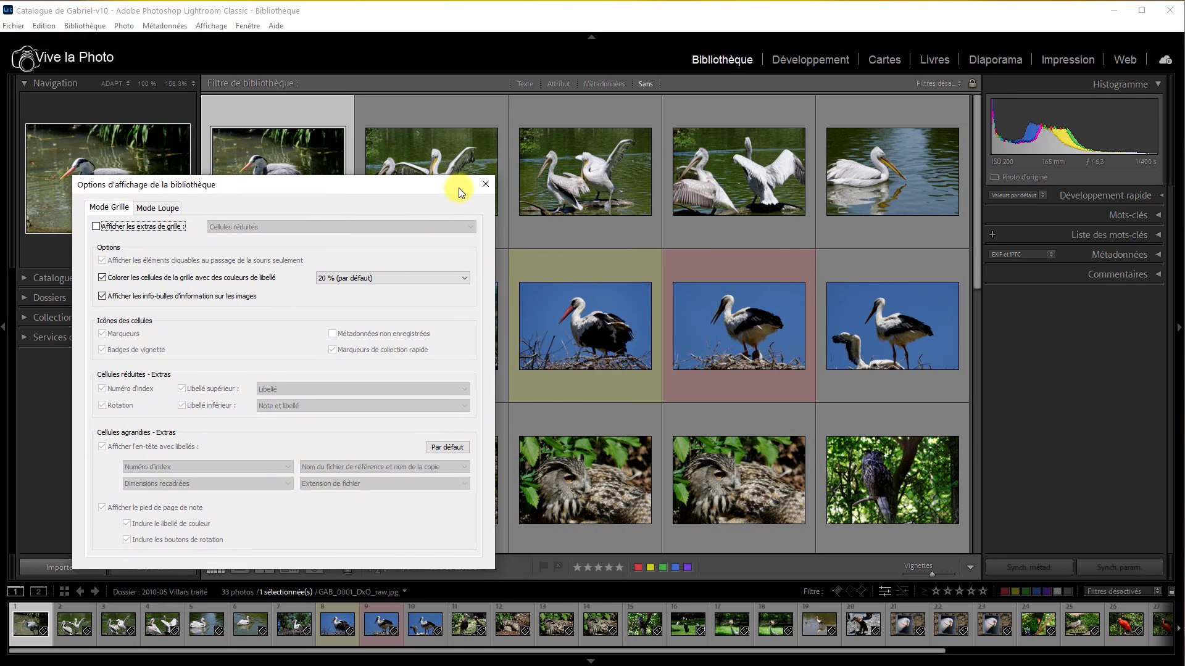
pyautogui.click(465, 280)
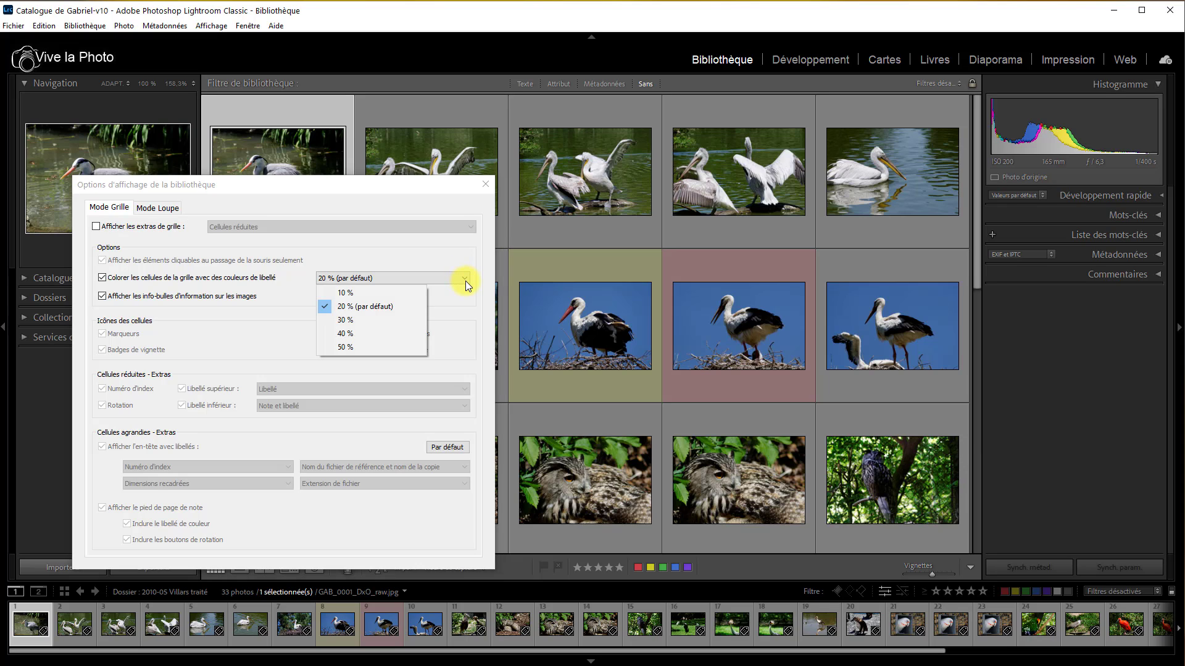
pyautogui.click(350, 320)
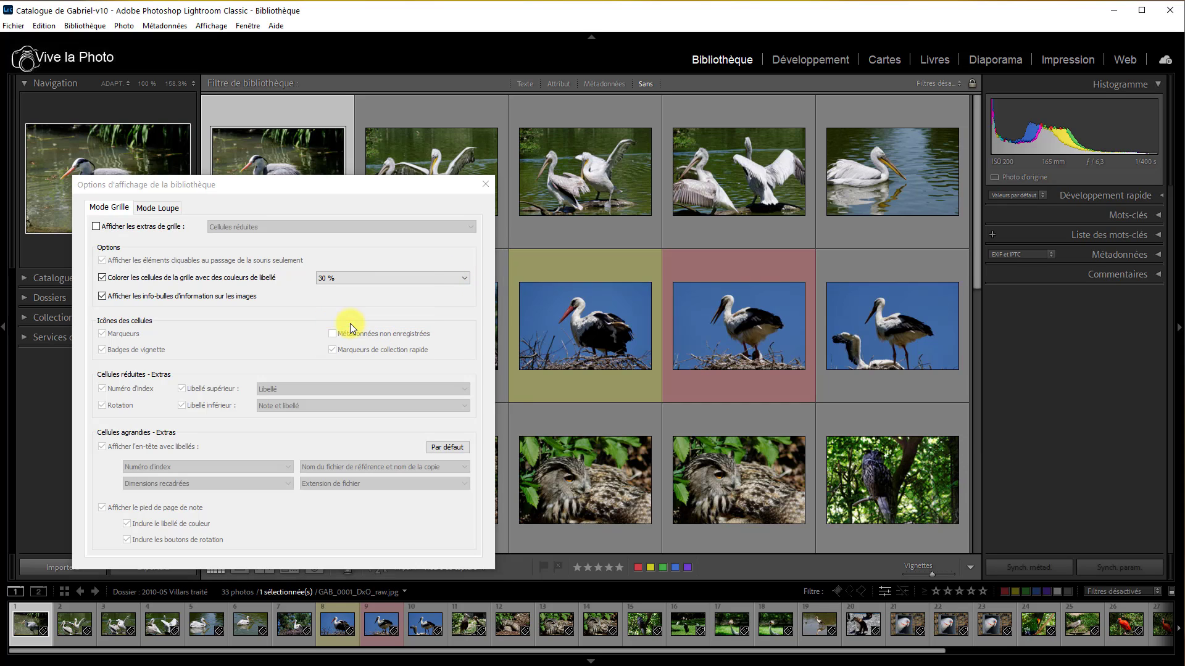
# Step: Set the label colour tint of grid cells to 40 %, comparing it with the 20 % default
pyautogui.click(465, 275)
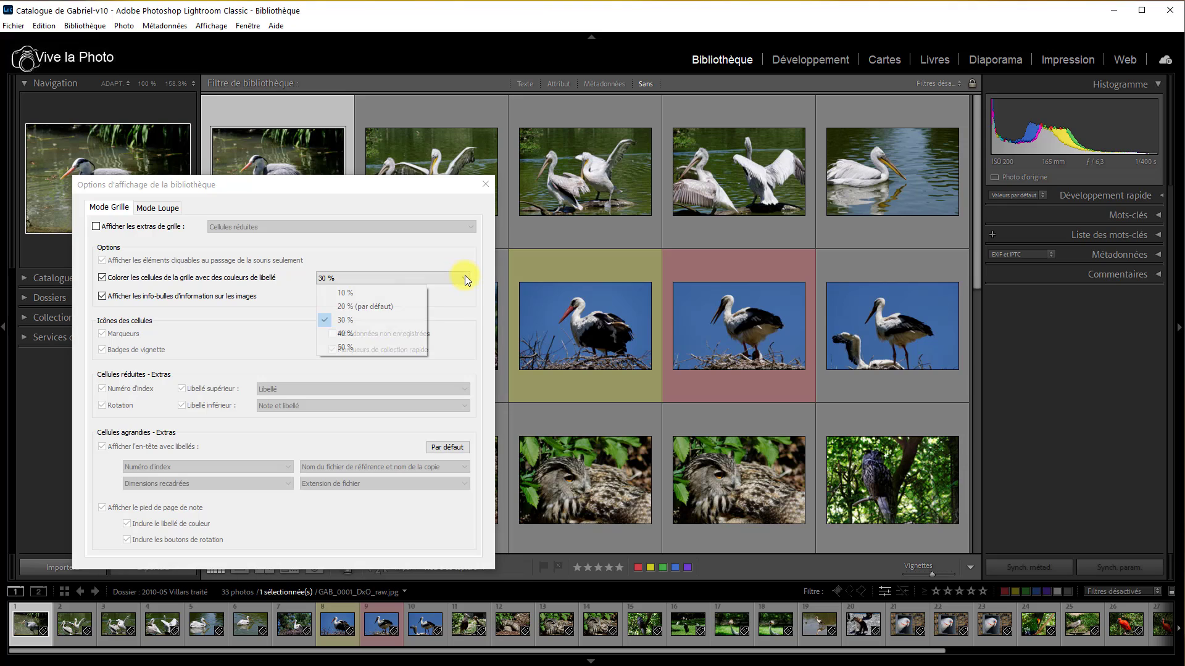
pyautogui.click(402, 331)
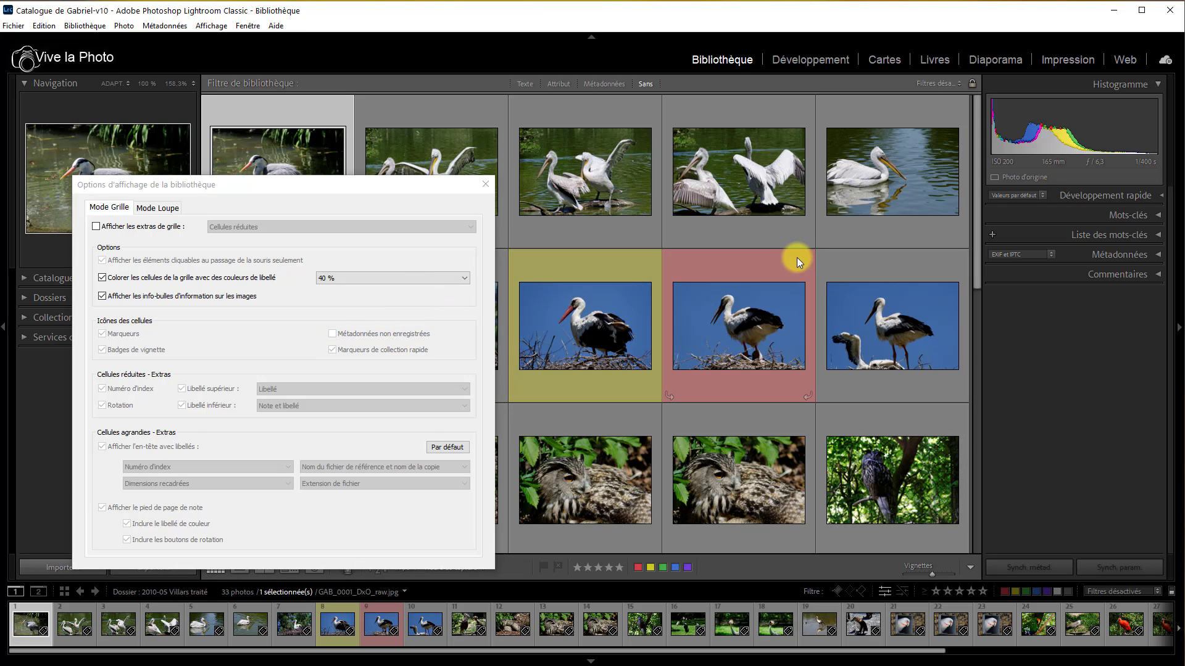
pyautogui.click(466, 277)
pyautogui.click(394, 306)
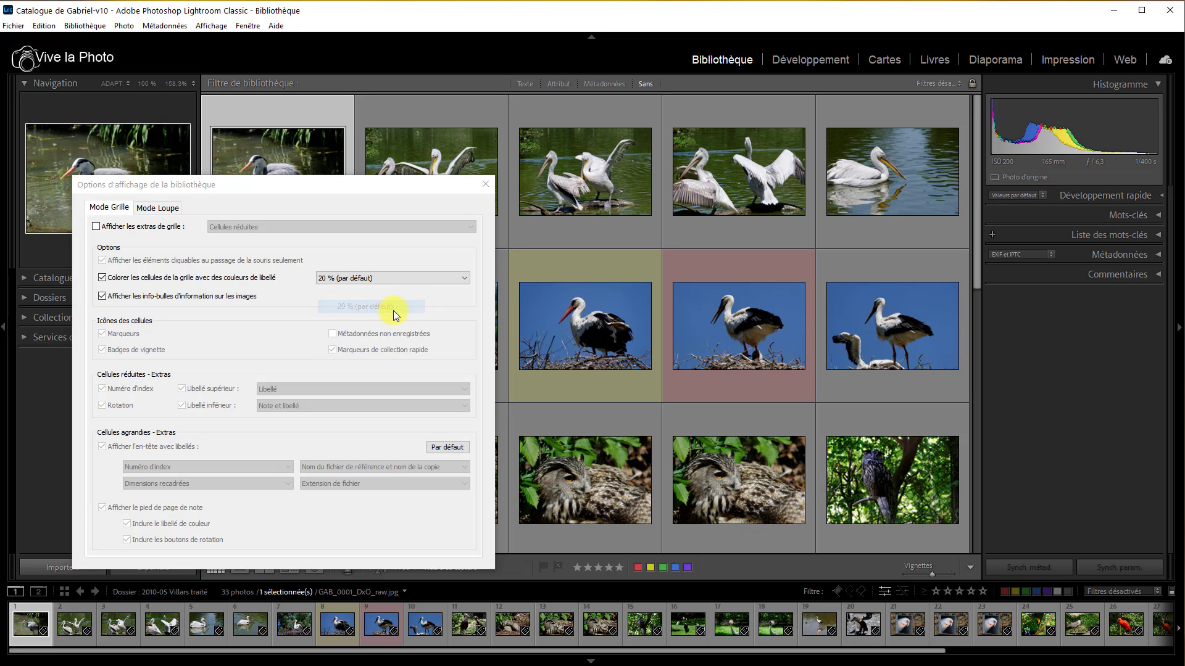
pyautogui.click(464, 279)
pyautogui.click(365, 334)
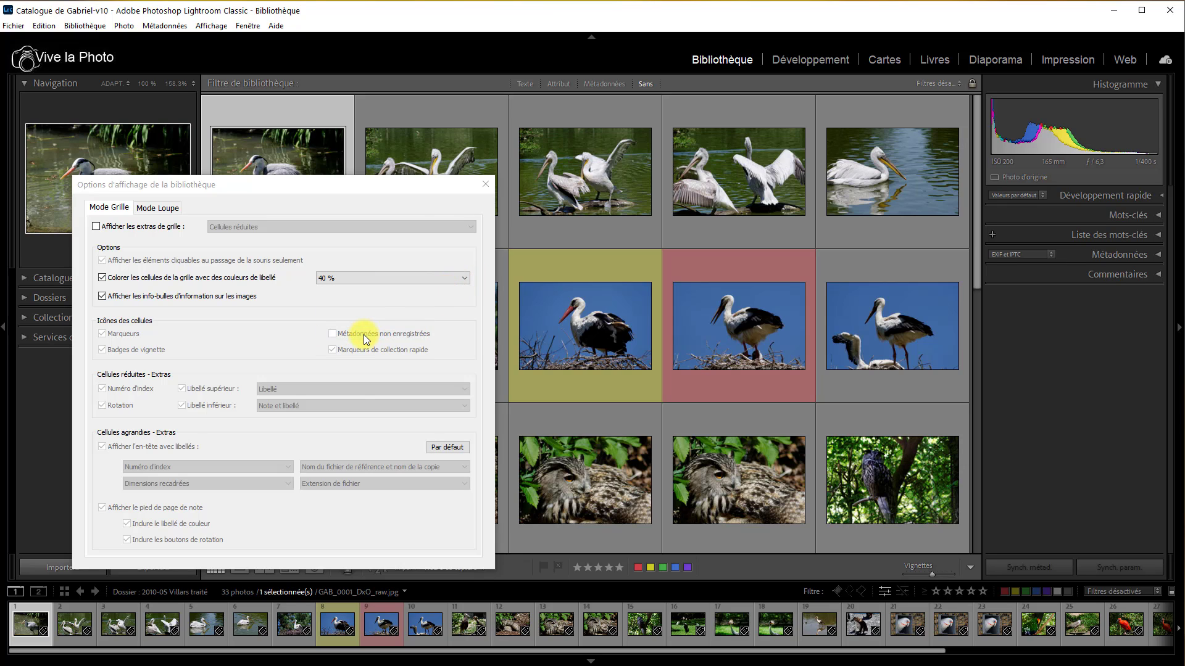
# Step: Turn the grid extras back on and cycle the cell style between Cellules agrandies and Cellules réduites, ending on Cellules réduites
pyautogui.moveTo(421, 192); pyautogui.dragTo(783, 178)
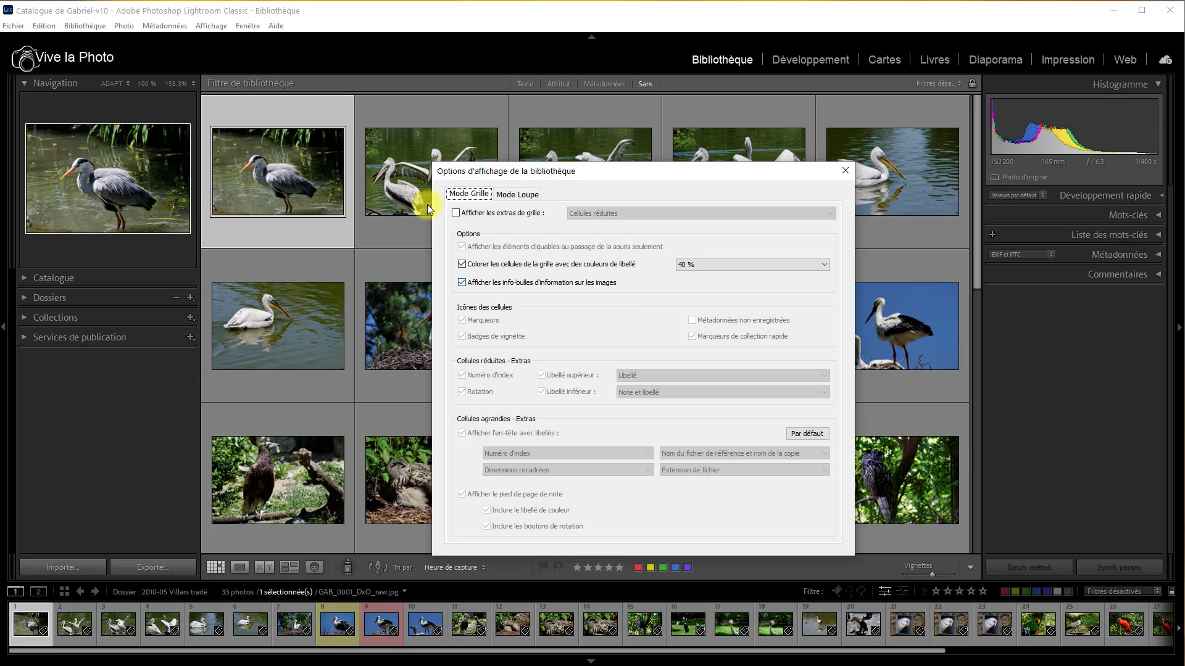
pyautogui.moveTo(309, 177)
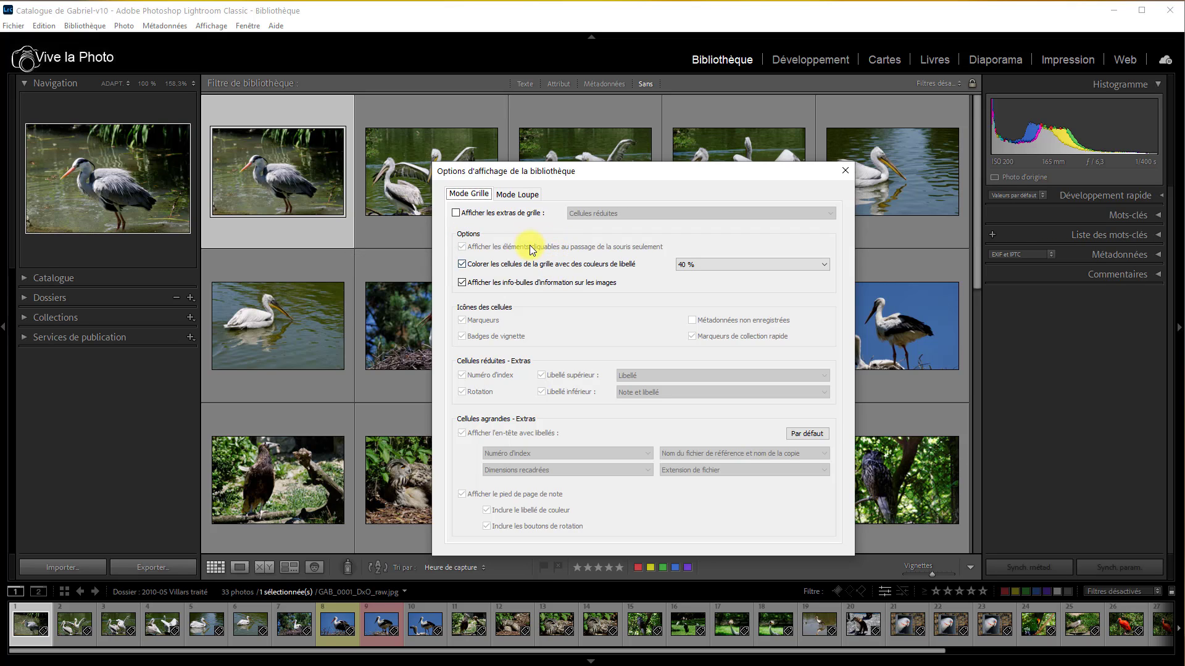
pyautogui.click(457, 214)
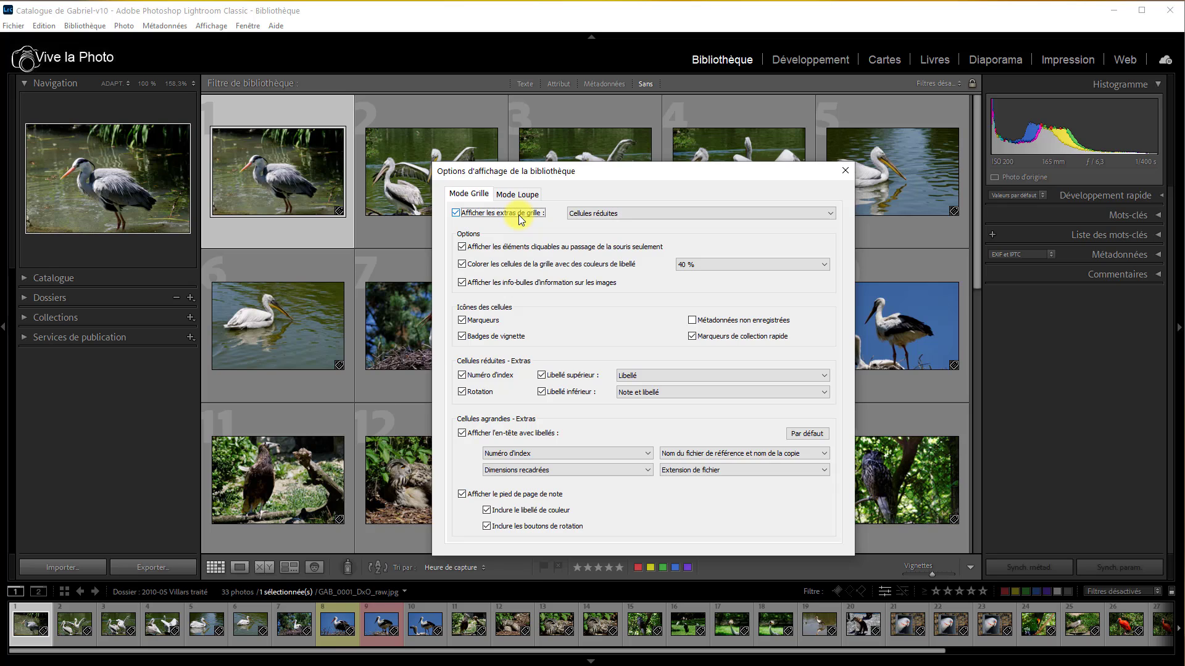
pyautogui.click(831, 213)
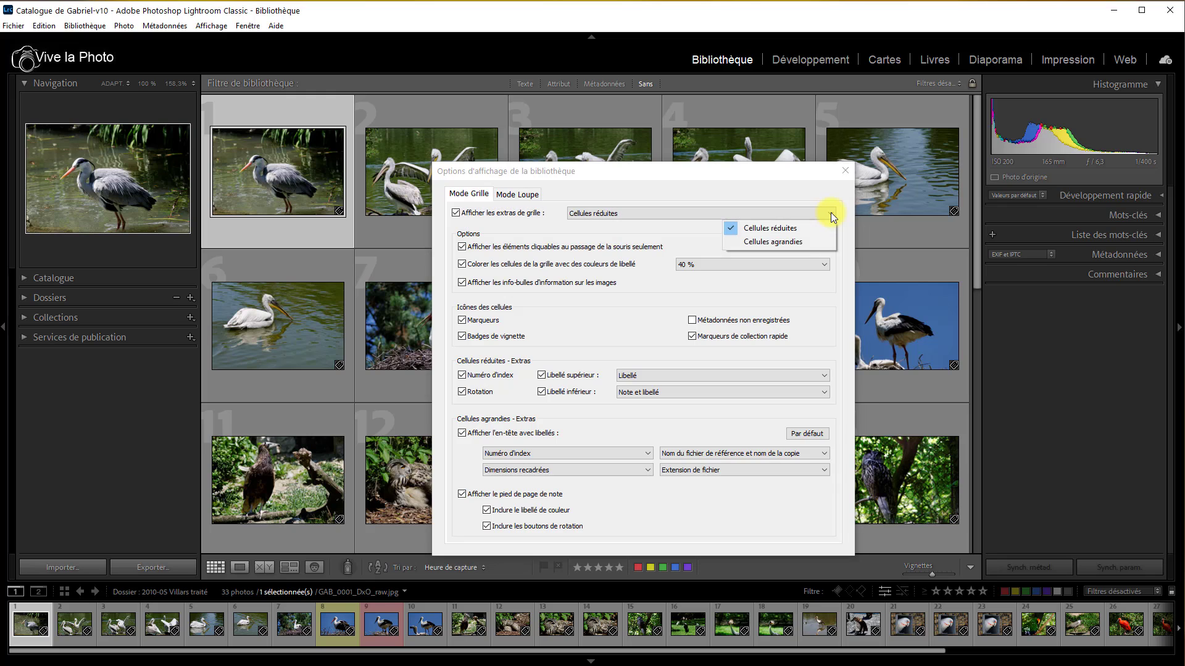
pyautogui.click(794, 245)
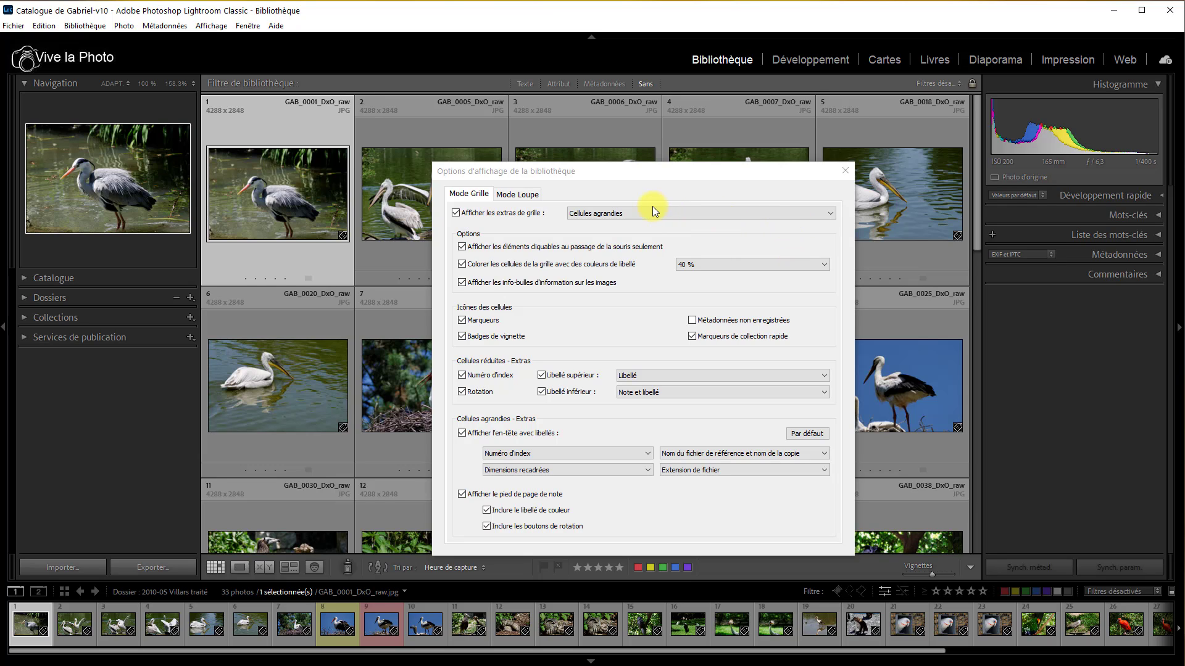
pyautogui.press('j')
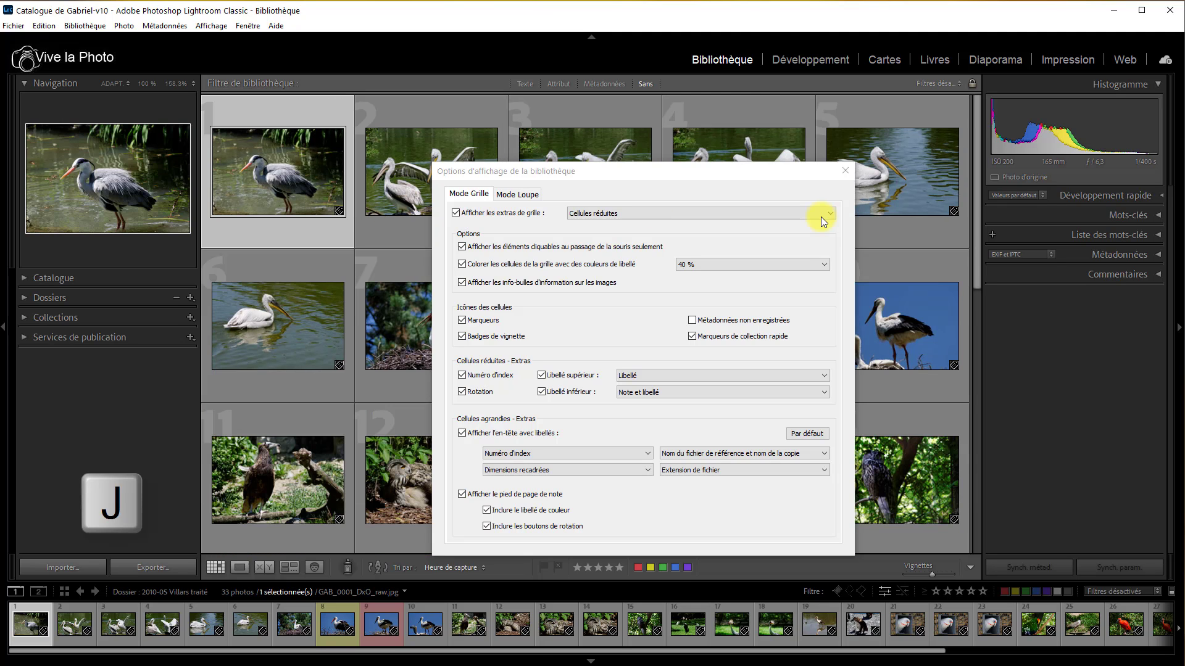
pyautogui.press('j')
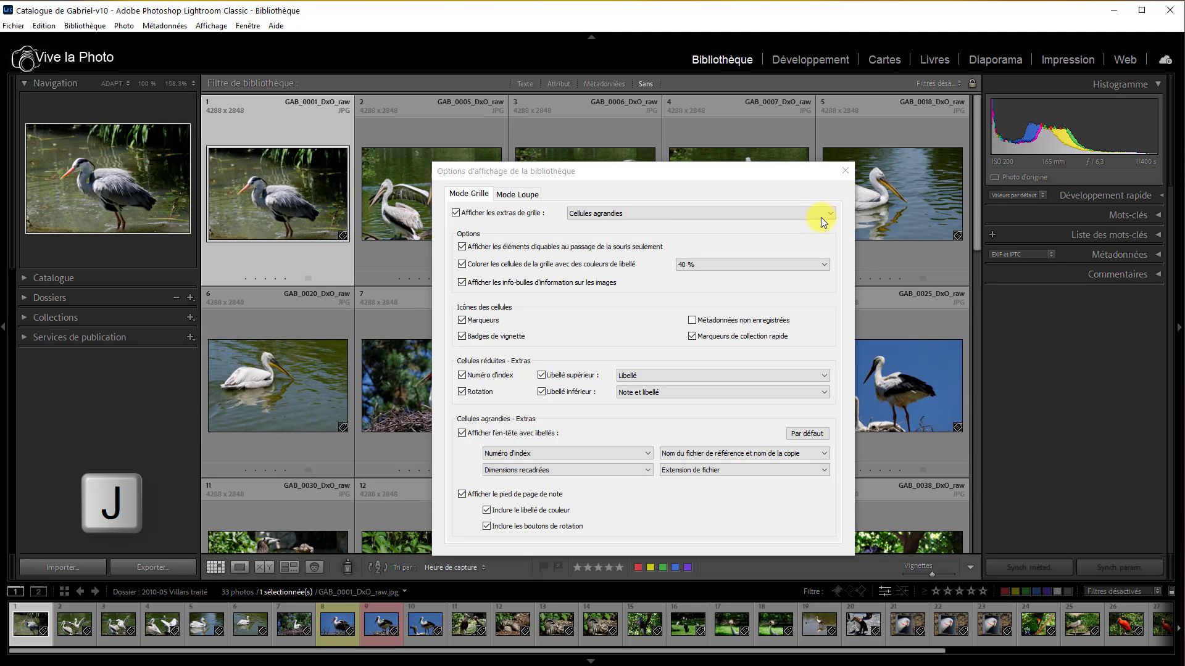
pyautogui.press('j')
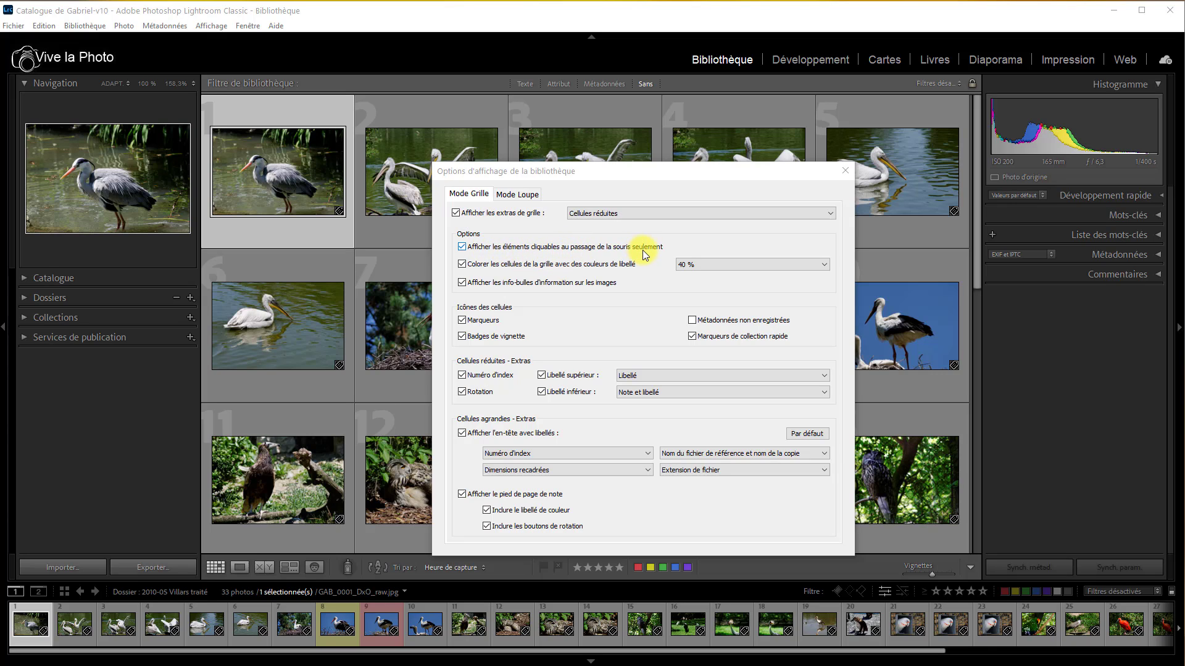
# Step: Turn off showing clickable items only on mouse-over, and toggle the Marqueurs cell icons off and back on
pyautogui.moveTo(326, 235)
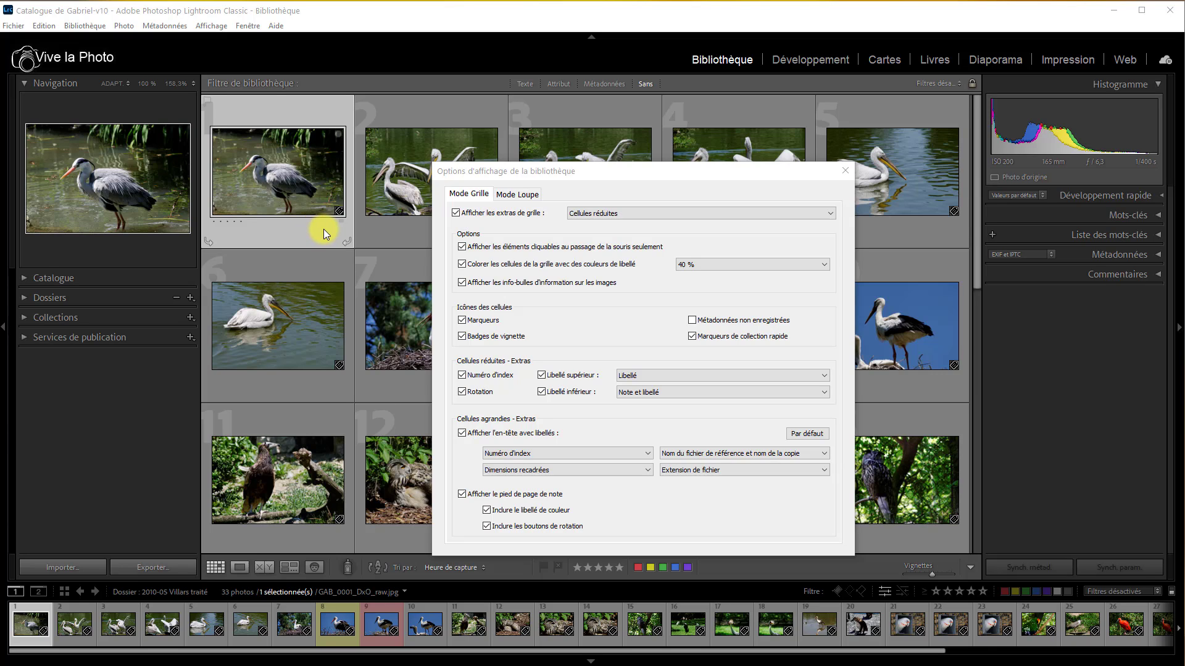
pyautogui.click(463, 247)
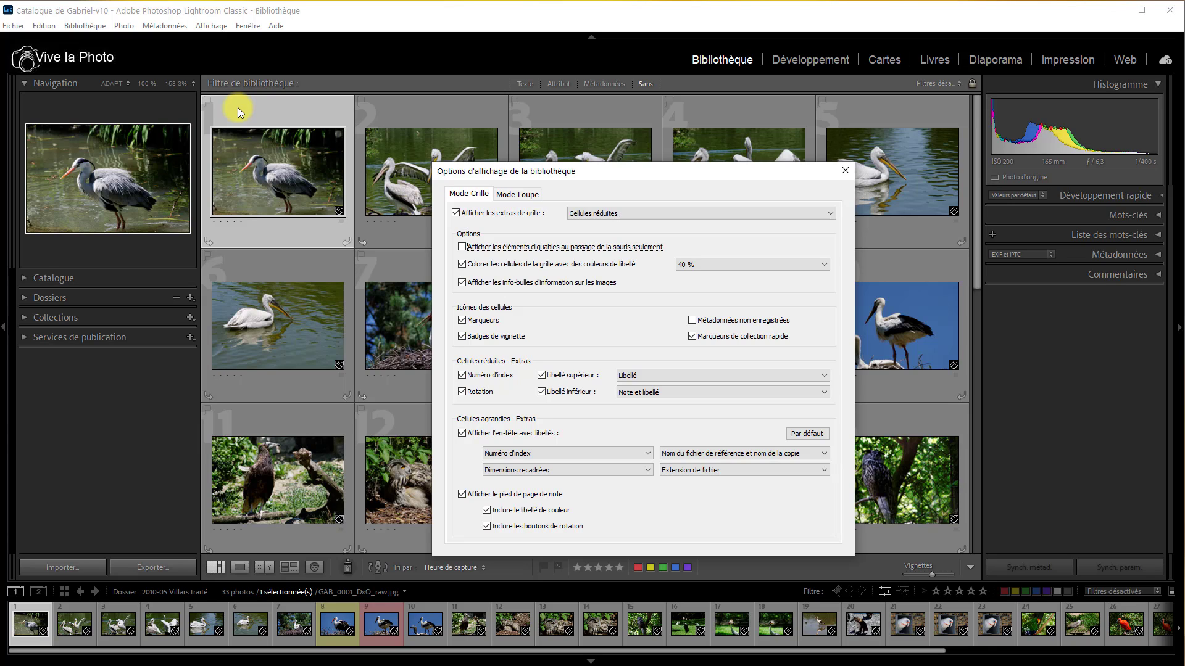
pyautogui.click(463, 322)
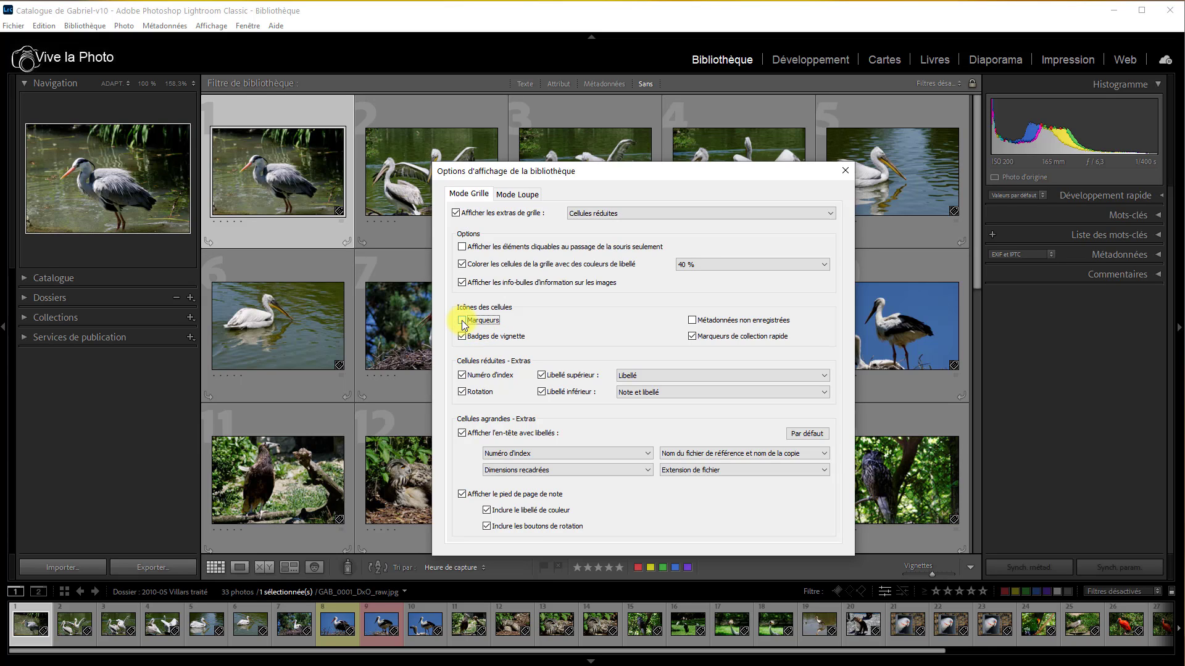
pyautogui.click(463, 321)
pyautogui.click(462, 321)
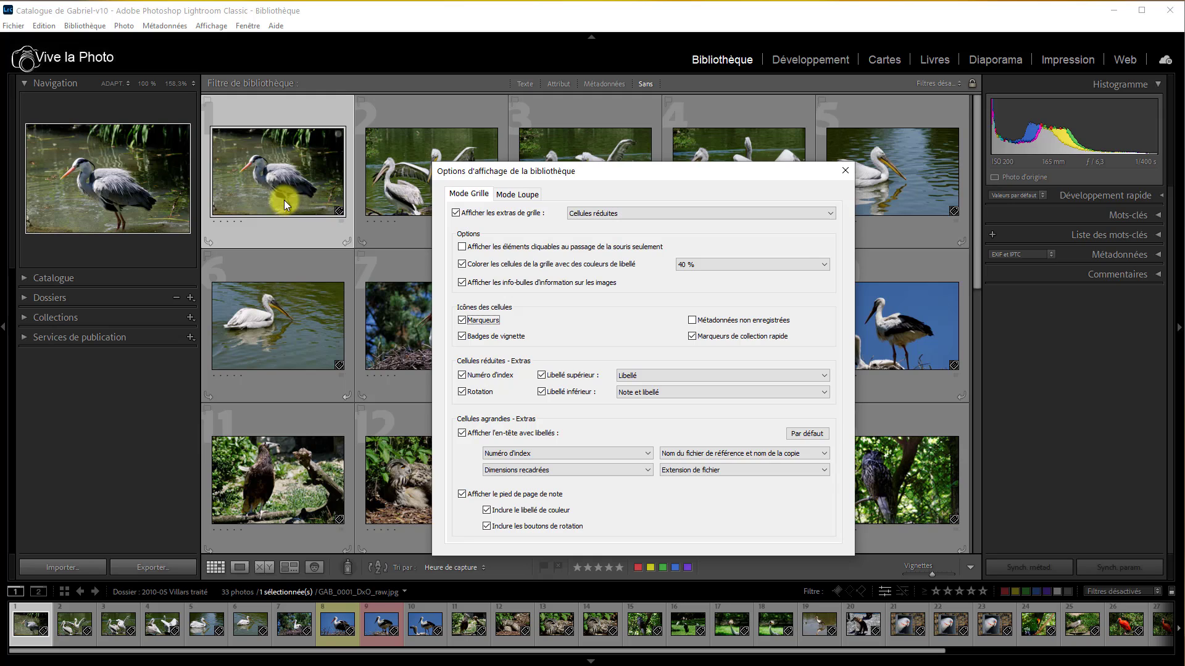
# Step: Toggle the thumbnail badges (Badges de vignette) off and back on, and turn off the quick collection markers
pyautogui.click(464, 339)
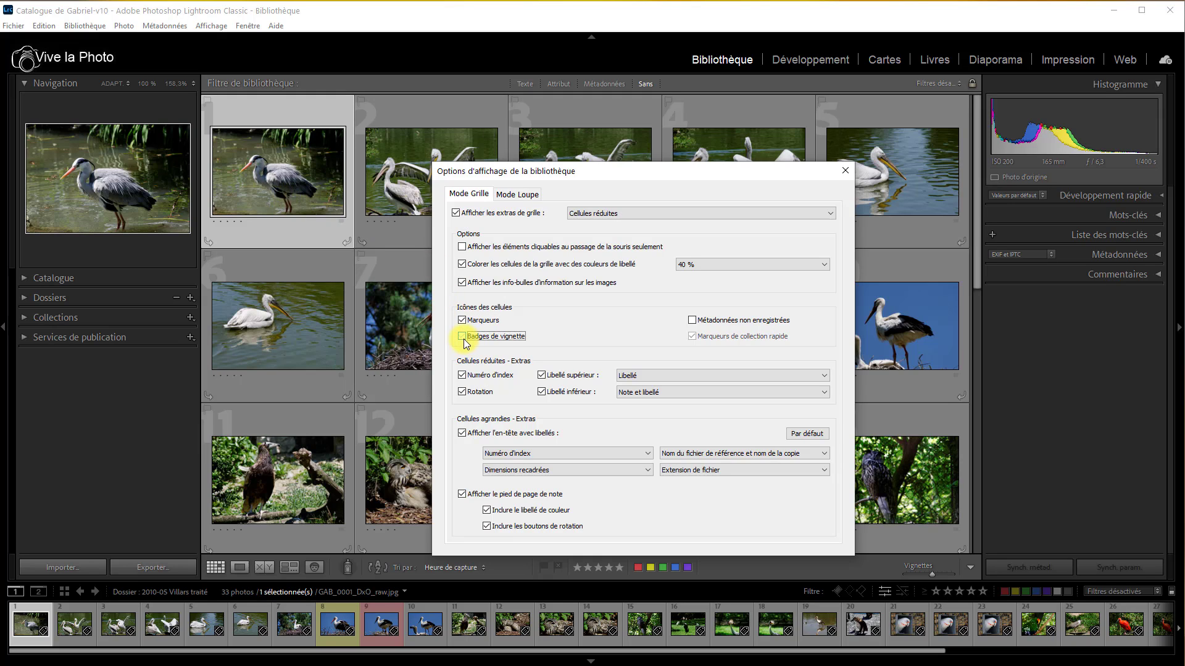
pyautogui.click(464, 338)
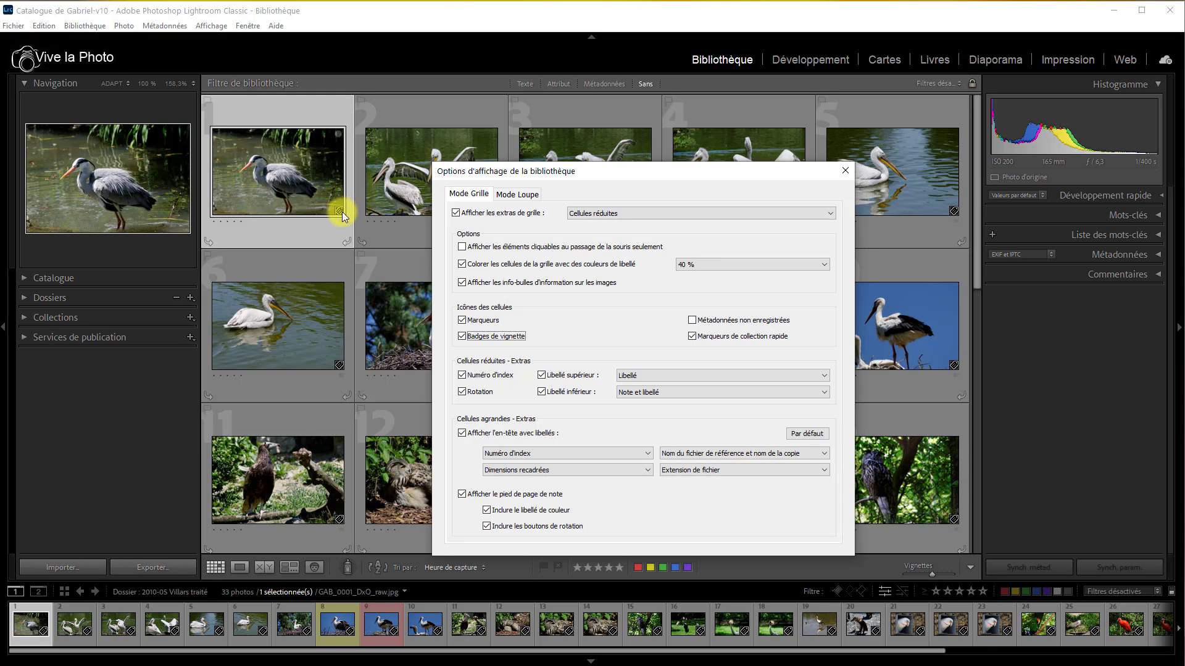
pyautogui.moveTo(323, 206)
pyautogui.click(692, 337)
pyautogui.click(692, 337)
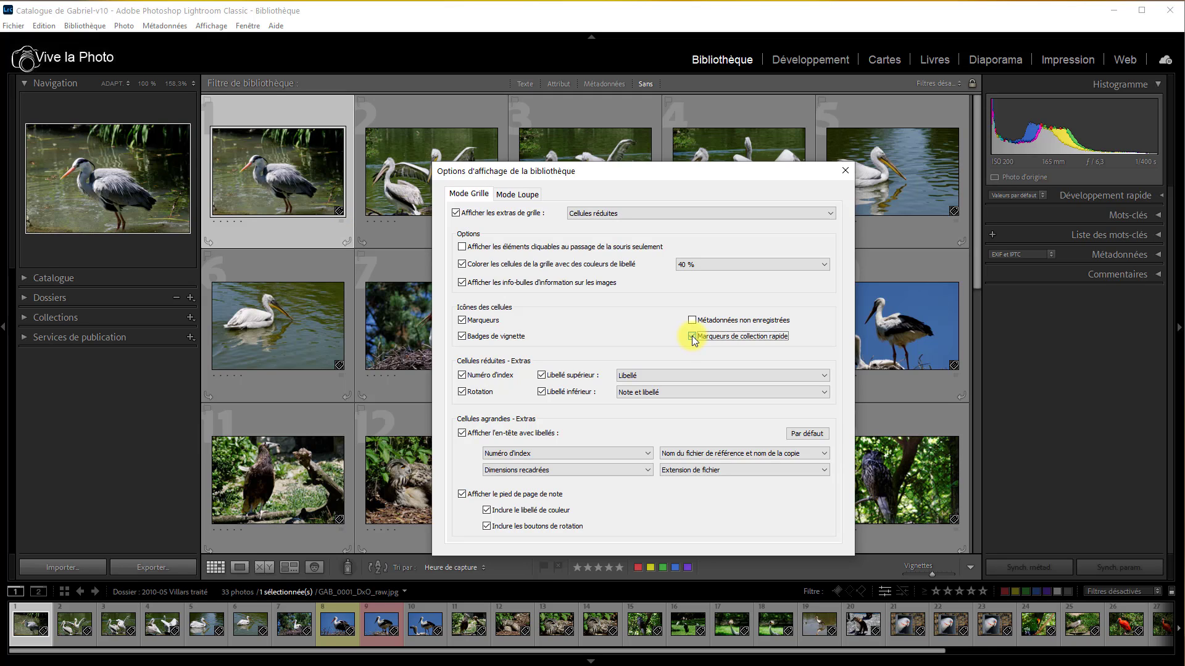
pyautogui.click(692, 337)
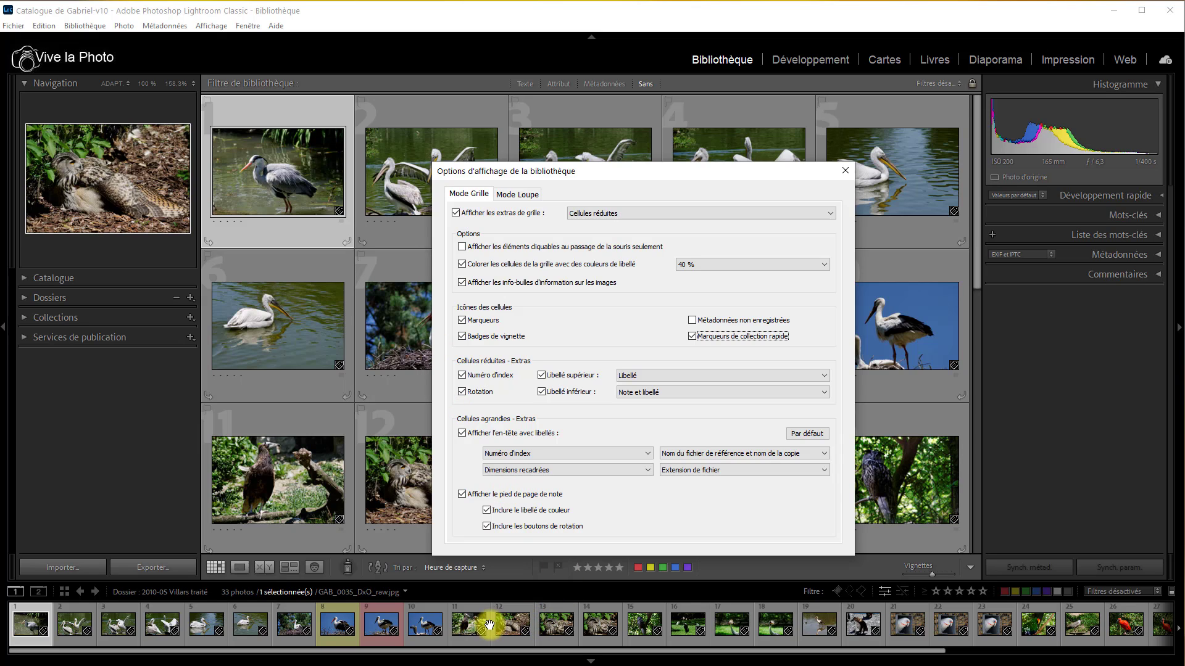
pyautogui.click(693, 337)
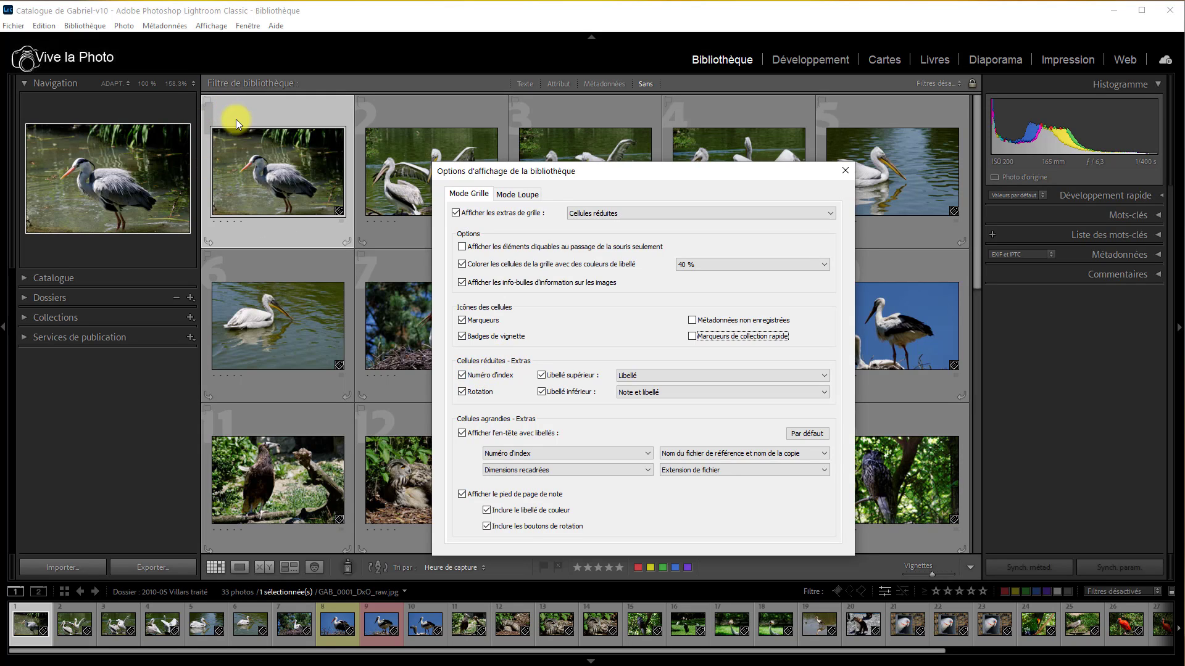
# Step: Toggle the index number and rotation extras of the compact cells off and back on
pyautogui.click(463, 376)
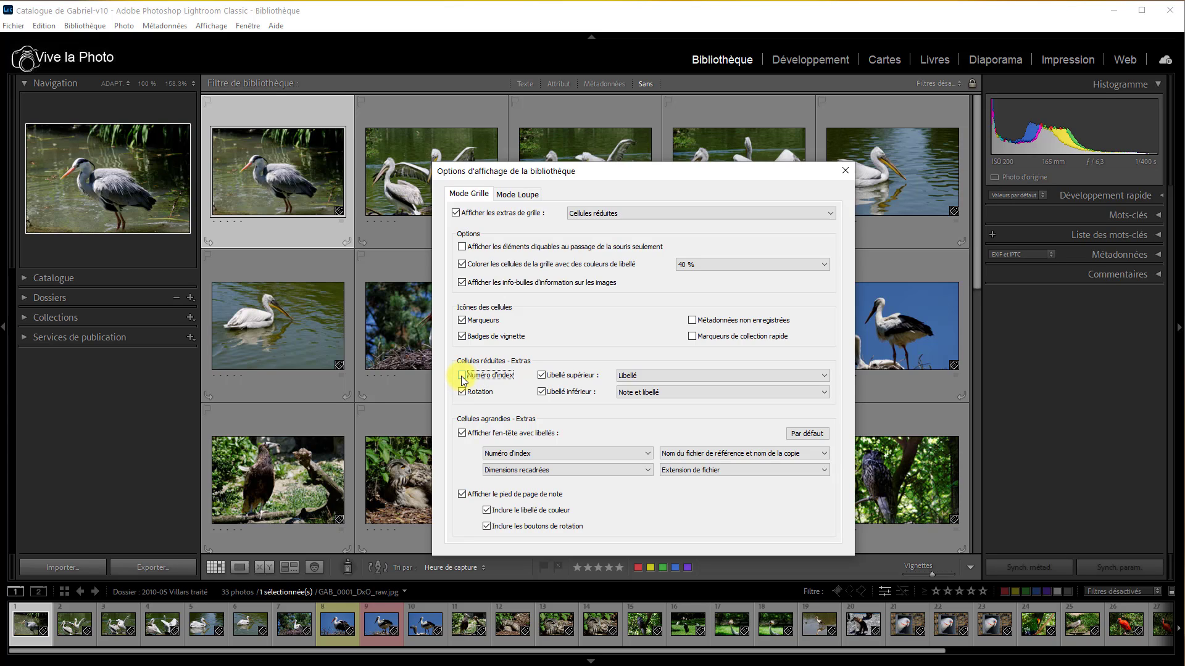
pyautogui.click(463, 375)
pyautogui.click(463, 393)
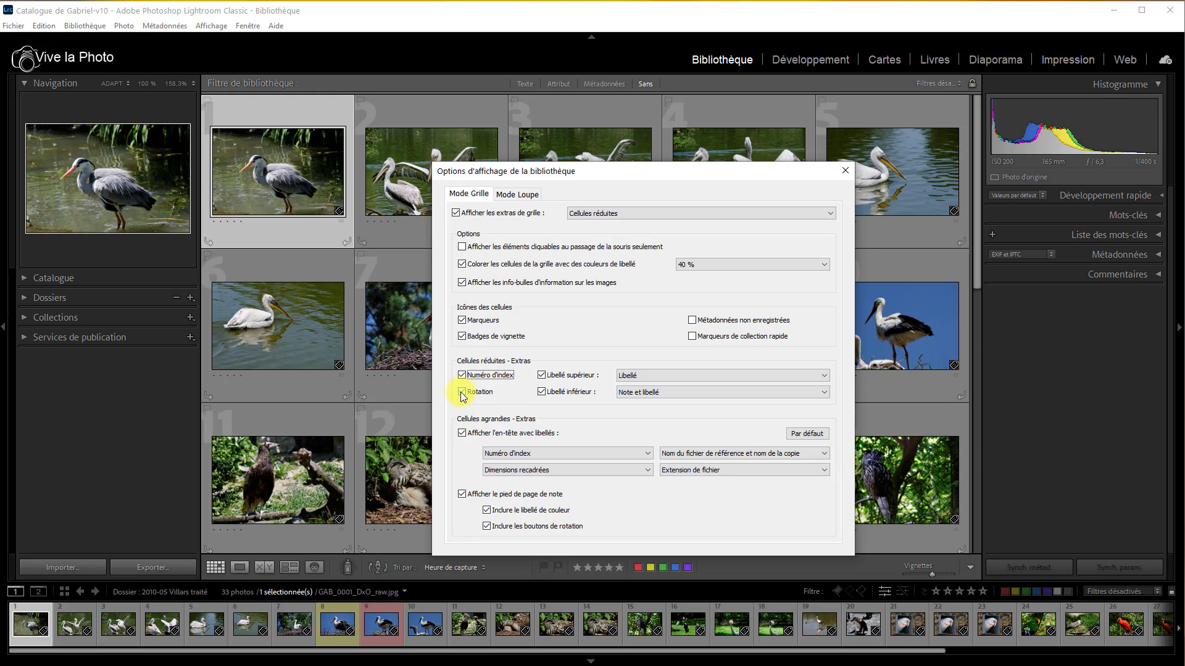
pyautogui.click(463, 393)
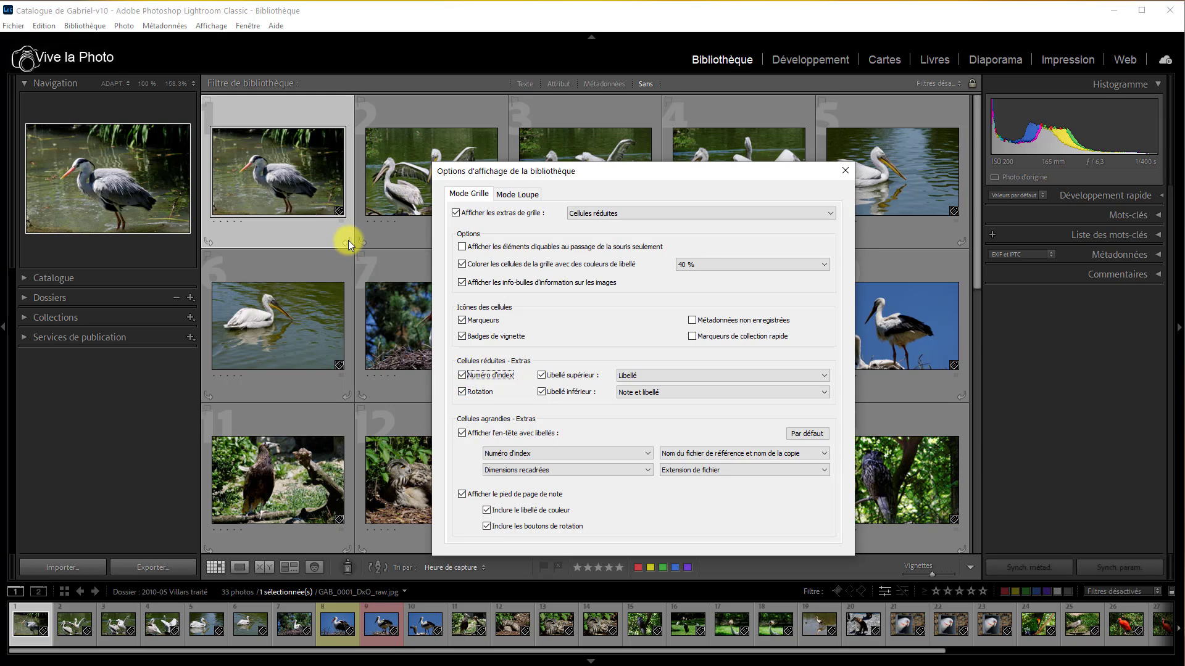
pyautogui.click(463, 392)
pyautogui.click(463, 393)
# Step: Toggle the compact cells' top label off and back on, and choose Libellé again as its content
pyautogui.click(541, 376)
pyautogui.click(542, 375)
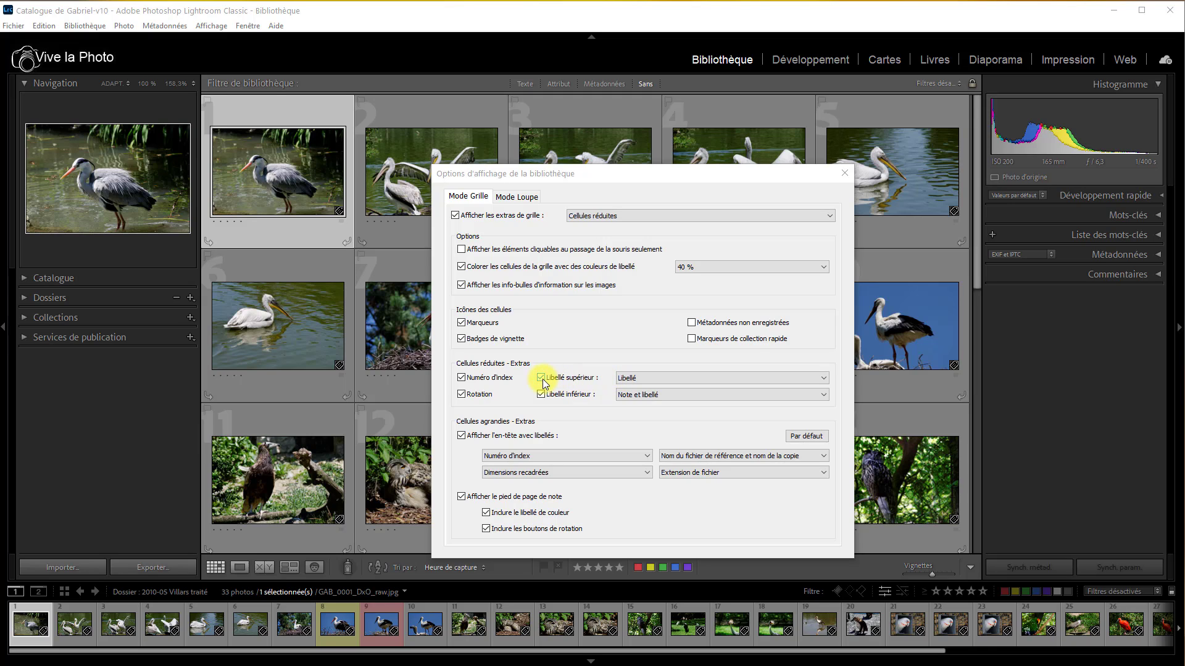
pyautogui.click(541, 379)
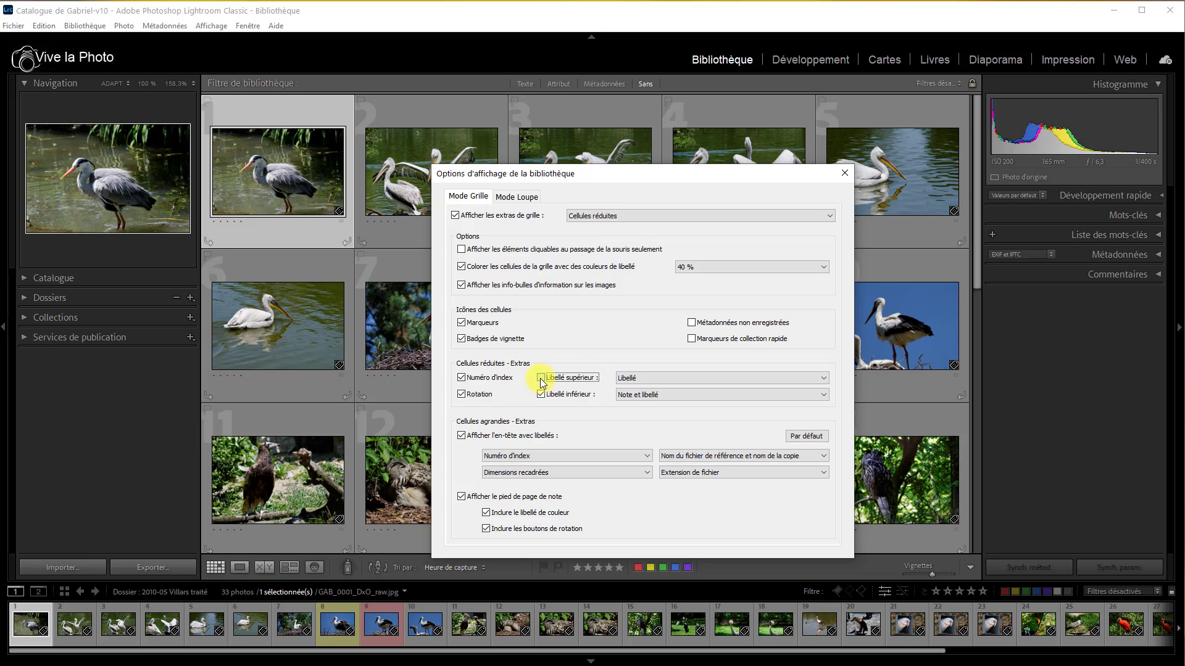
pyautogui.click(541, 378)
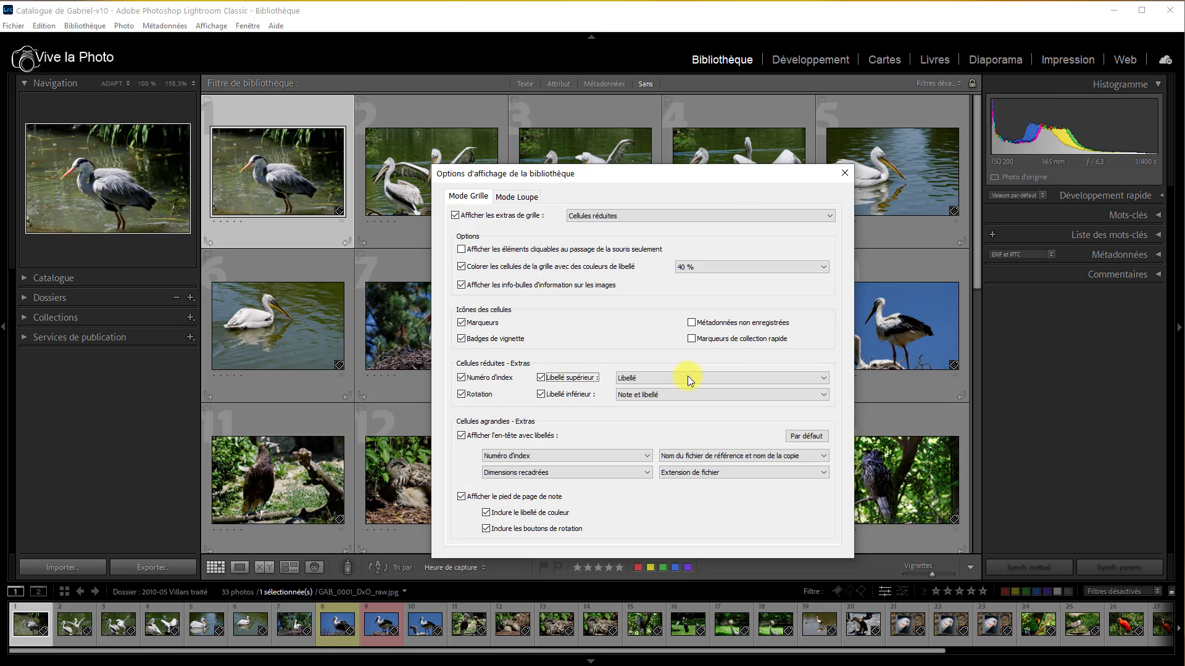
pyautogui.click(826, 378)
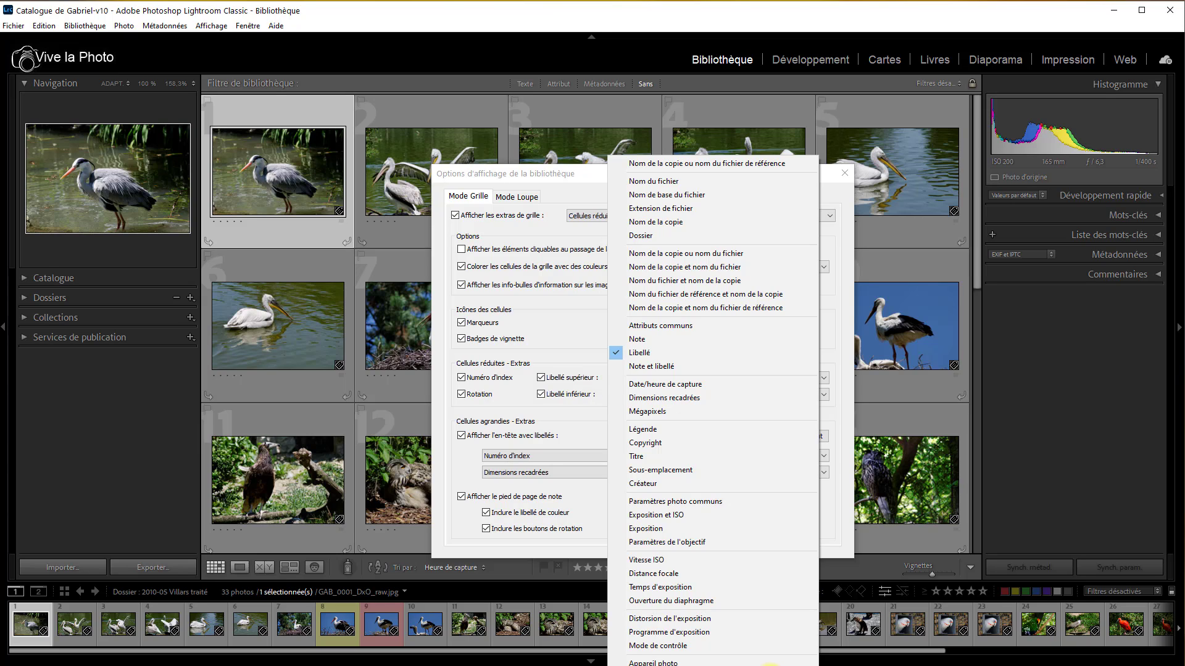
pyautogui.click(694, 357)
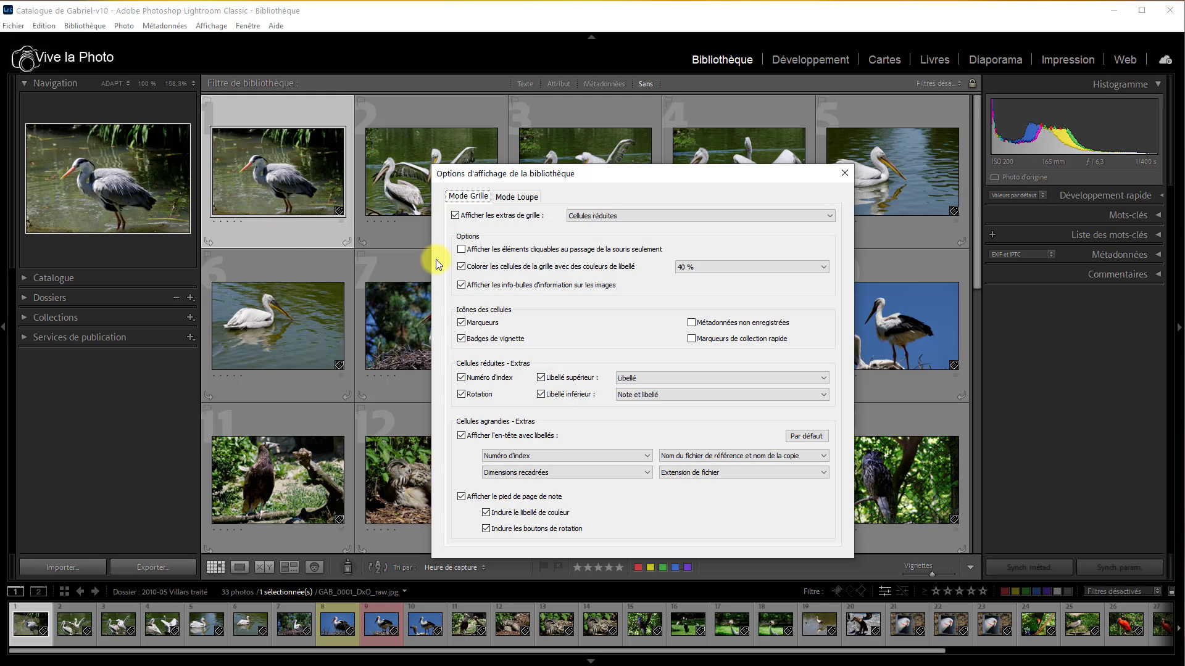
# Step: Try Note as the compact cells' bottom label, restore Note et libellé, and close the library view options
pyautogui.click(542, 395)
pyautogui.click(542, 394)
pyautogui.click(824, 395)
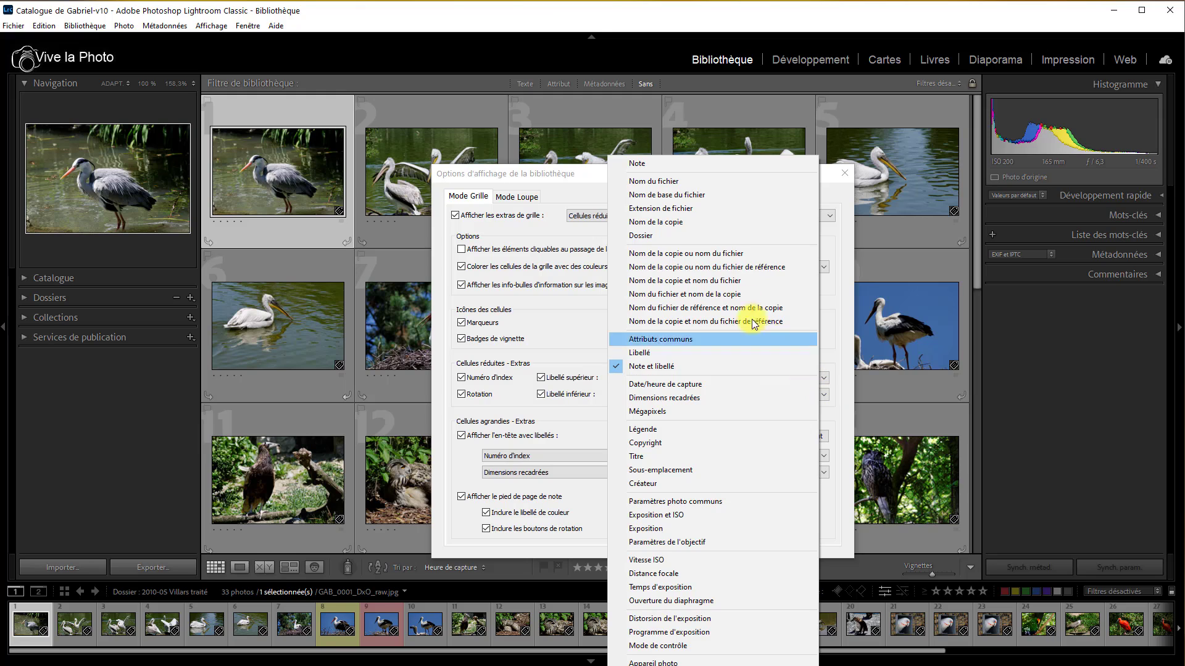
pyautogui.click(691, 163)
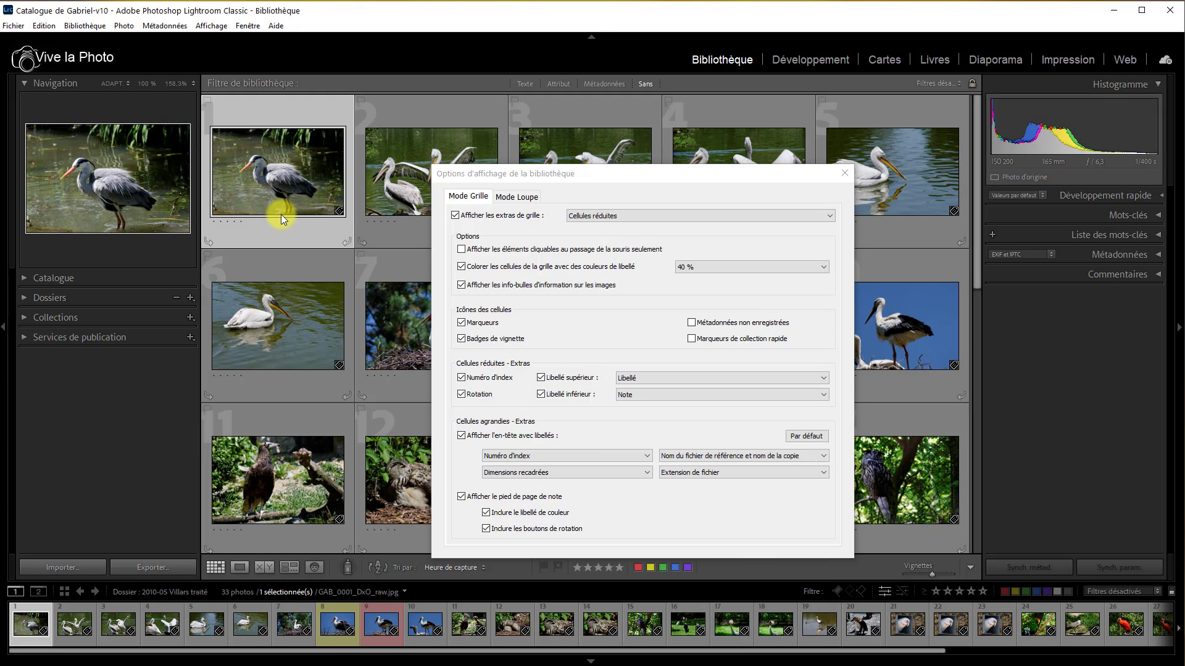
pyautogui.click(825, 394)
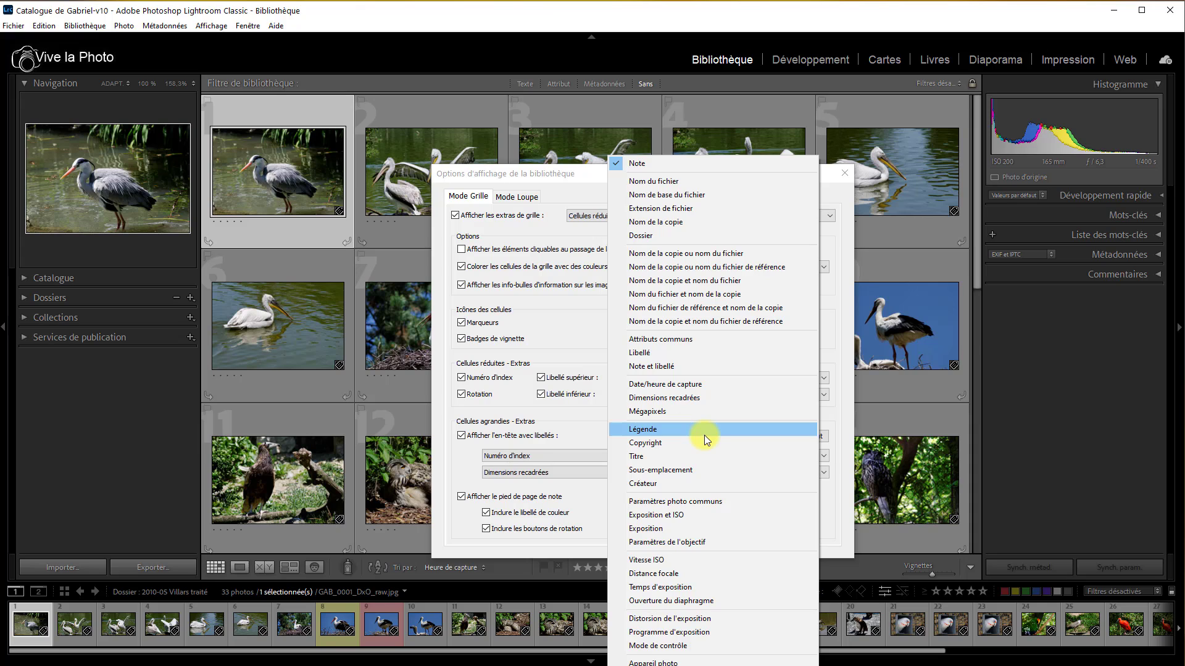
pyautogui.click(682, 366)
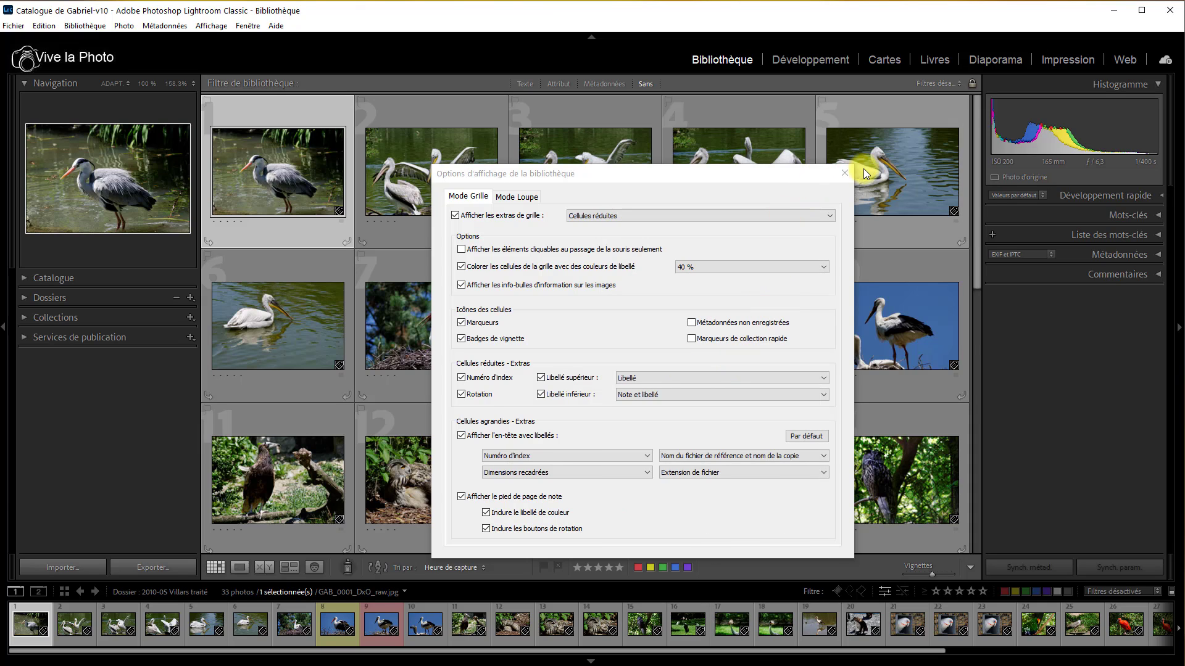
pyautogui.click(844, 173)
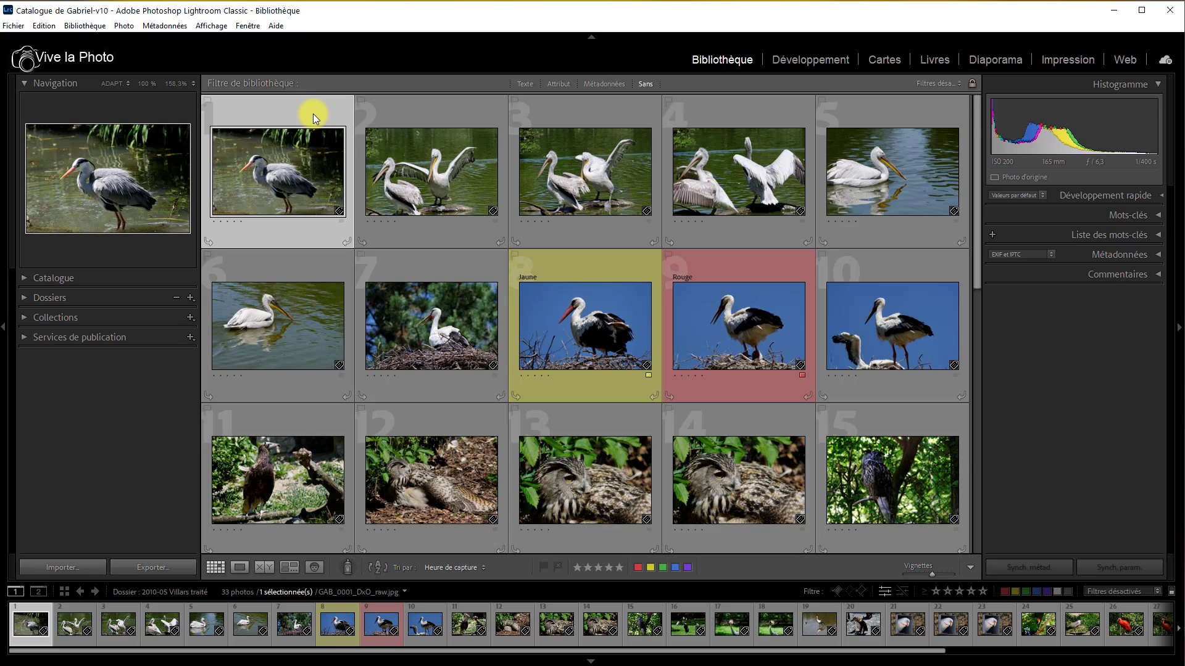
# Step: Create a virtual copy of the first heron photo and convert the copy to black and white in the Développement module
pyautogui.rightClick(313, 114)
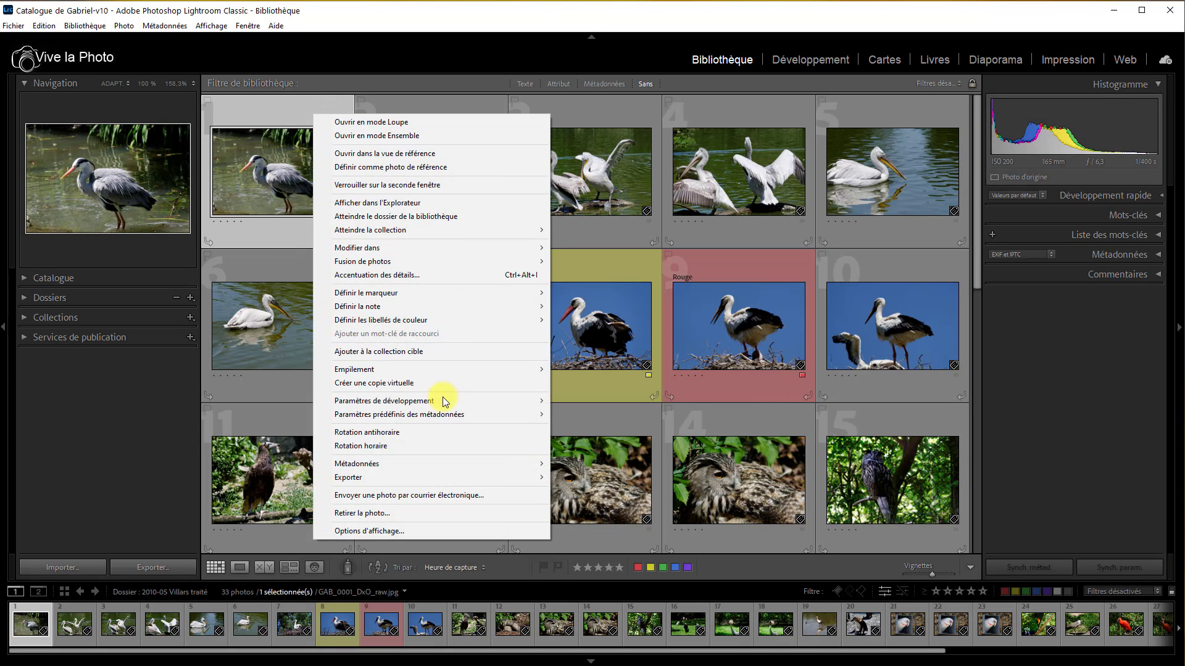
pyautogui.click(399, 386)
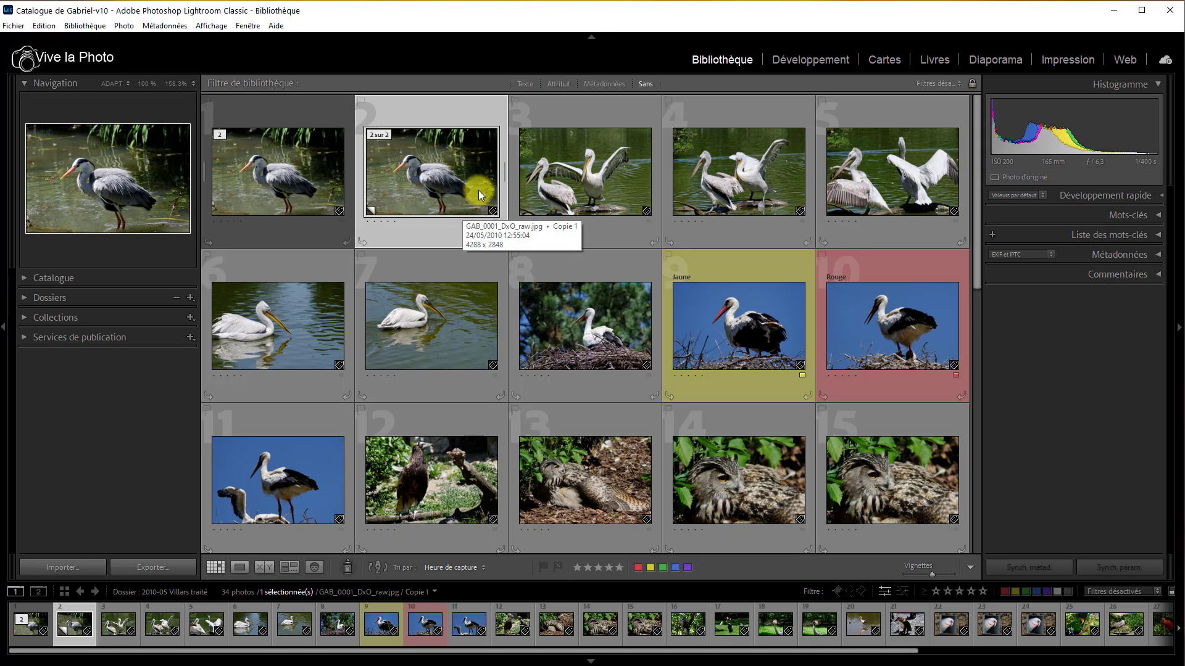
pyautogui.click(841, 56)
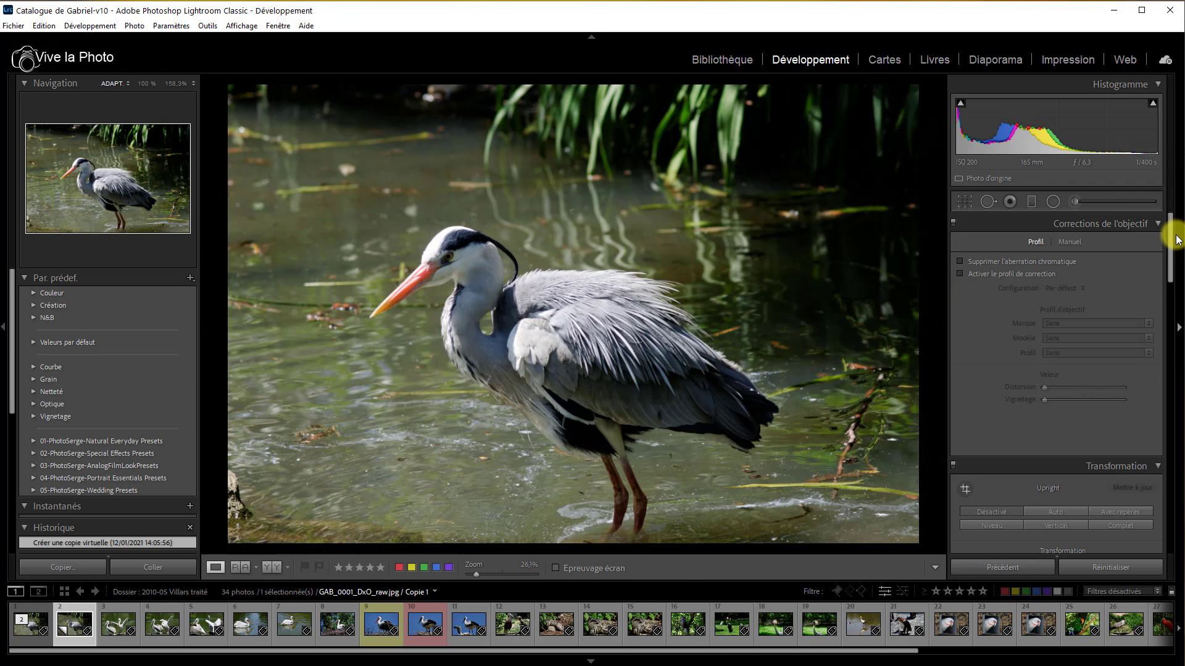
pyautogui.click(1177, 239)
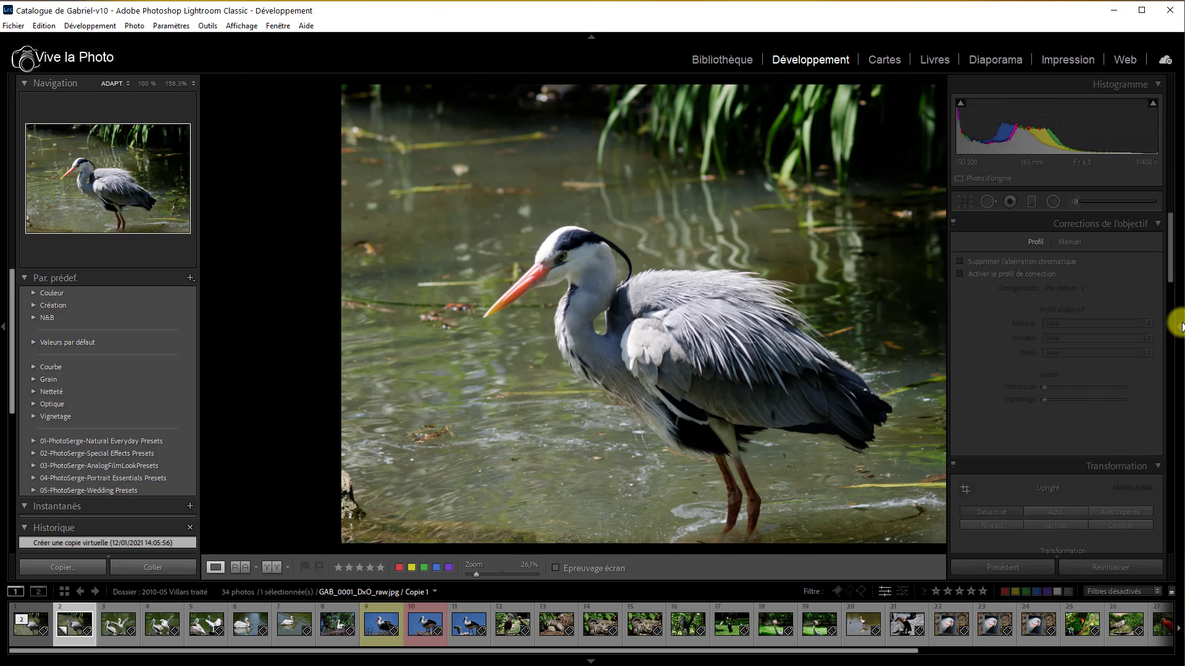
pyautogui.click(1180, 325)
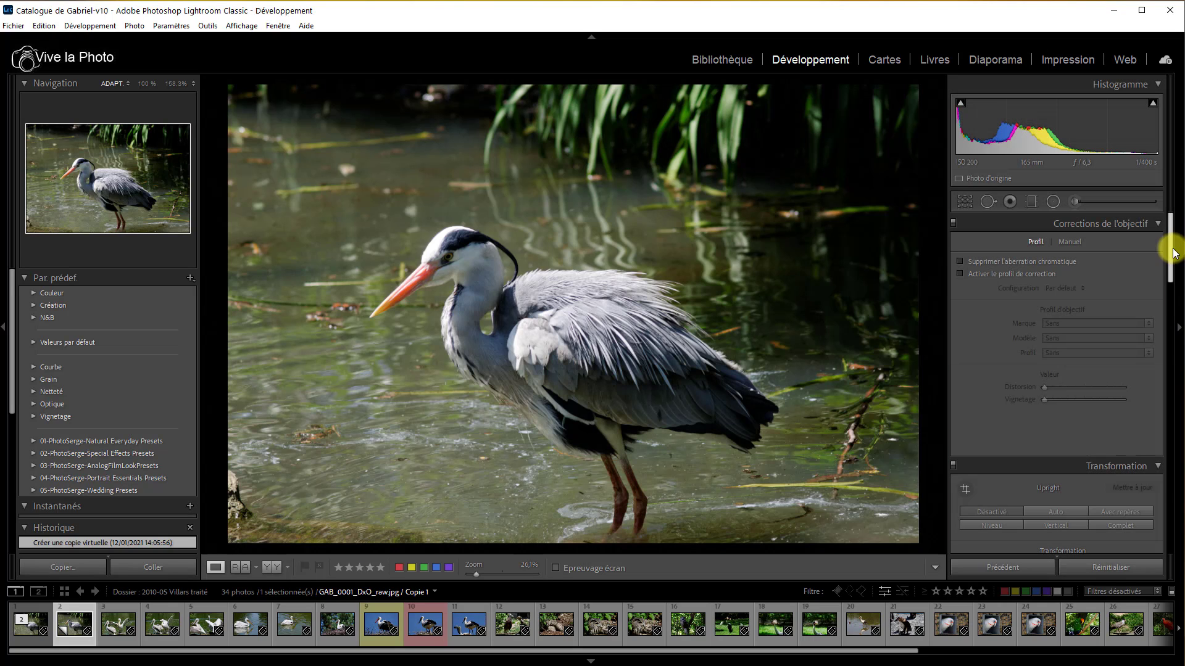
pyautogui.moveTo(1174, 253); pyautogui.dragTo(1165, 333)
pyautogui.click(1139, 317)
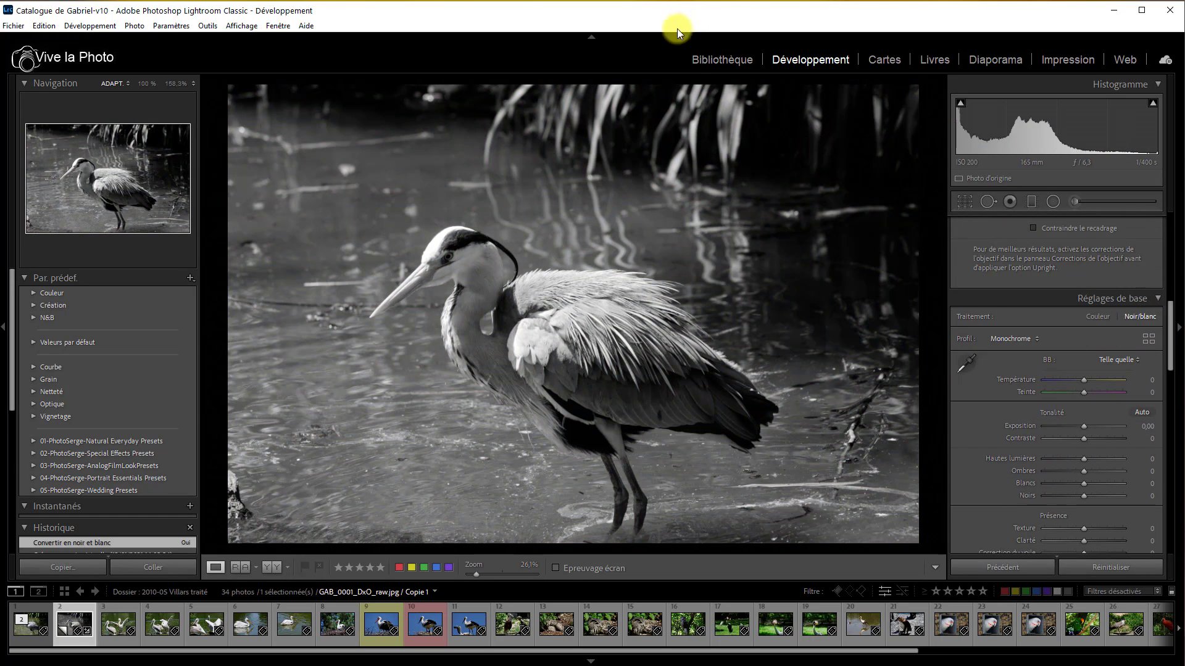
# Step: Return to the Bibliothèque module and set the virtual copy's Libellé metadata to "Version Noir et blanc"
pyautogui.click(703, 59)
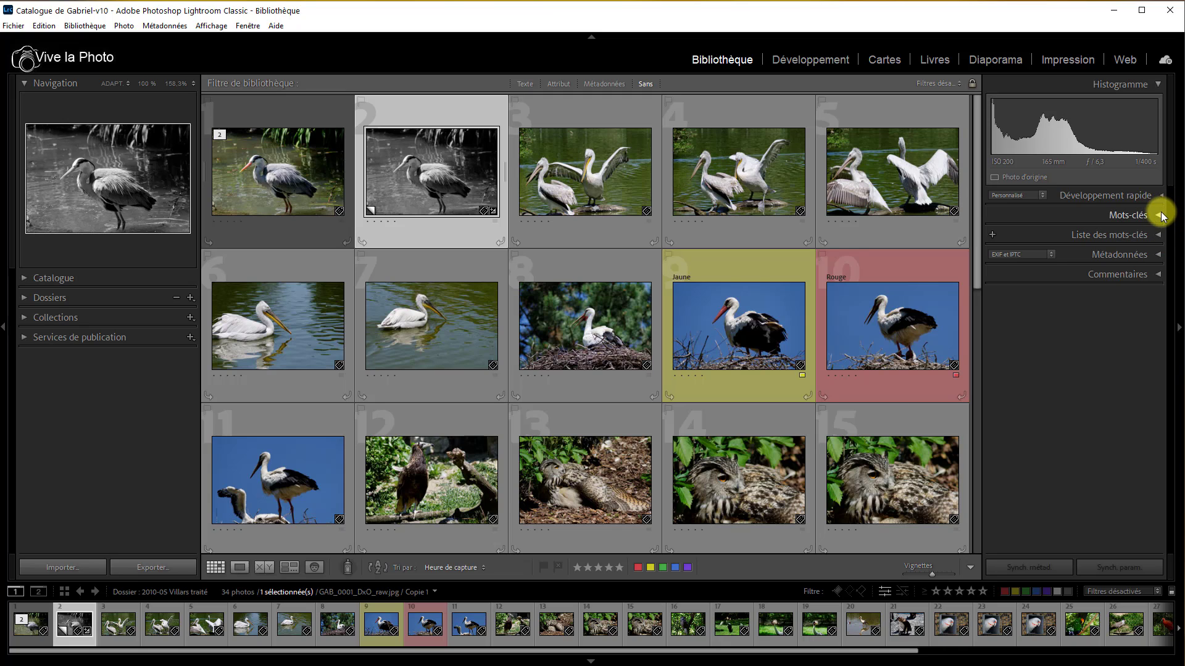
pyautogui.click(1159, 256)
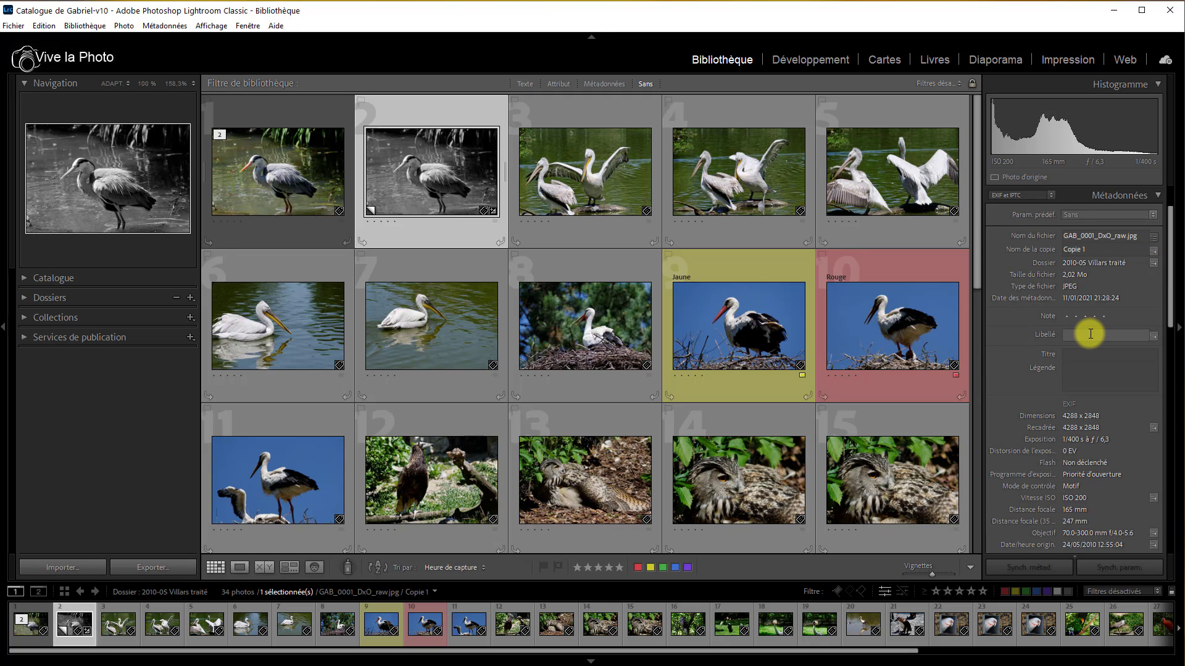
pyautogui.click(1086, 336)
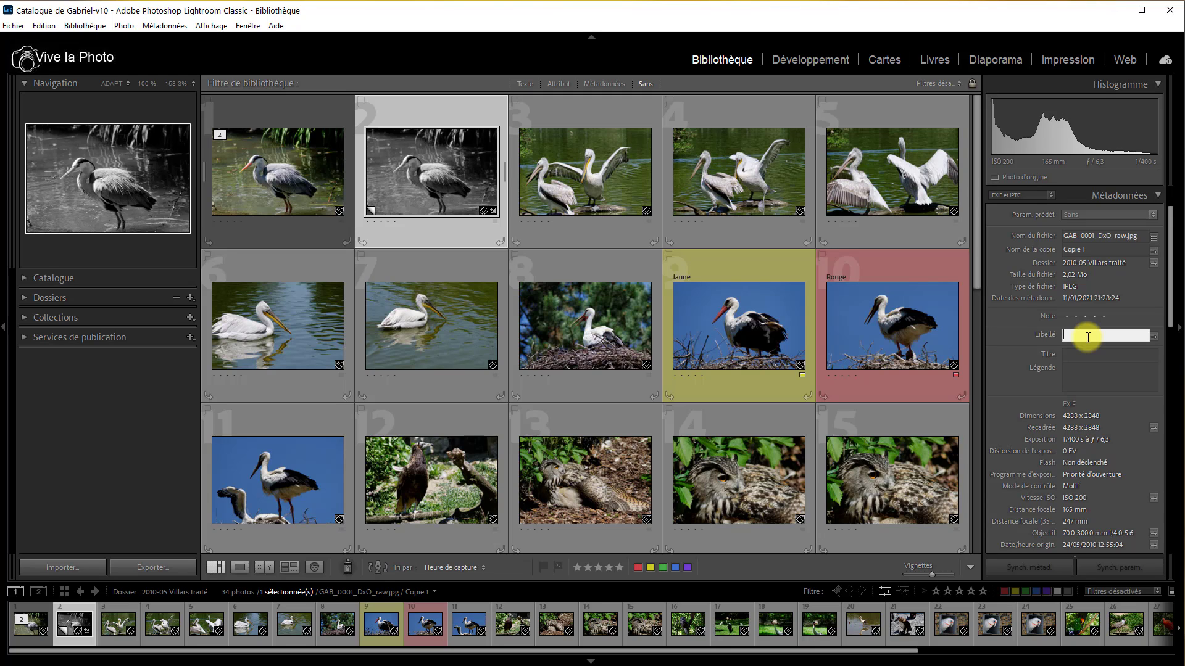
pyautogui.write('Noir et blanc')
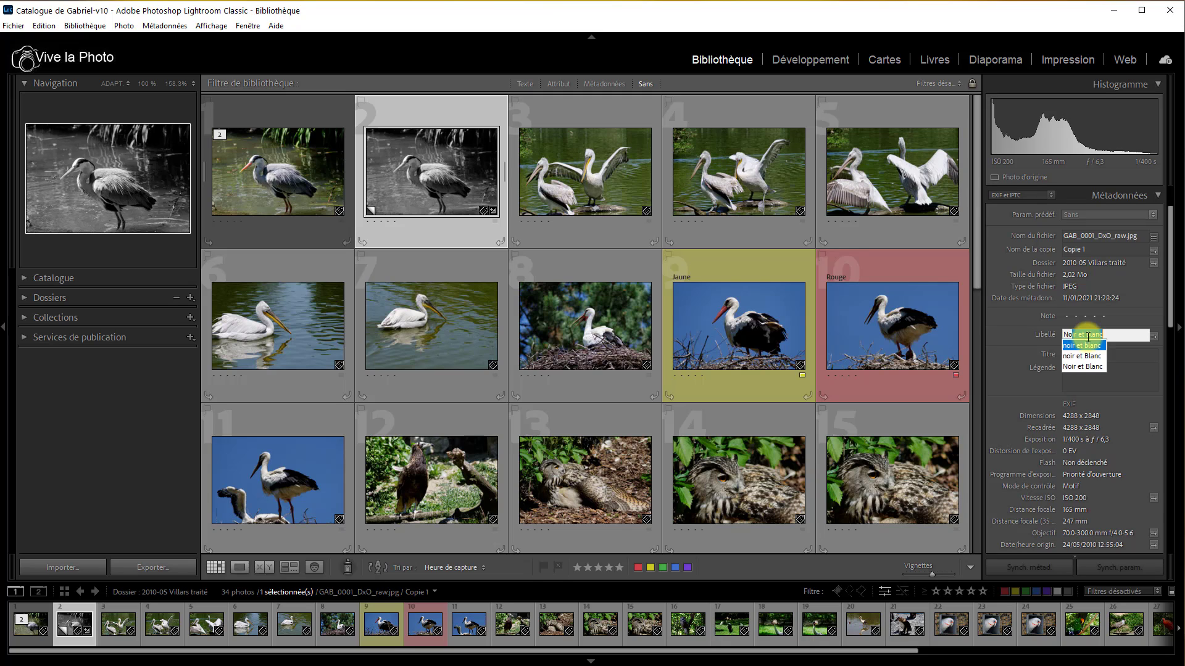
pyautogui.write('o')
pyautogui.press('BackSpace')
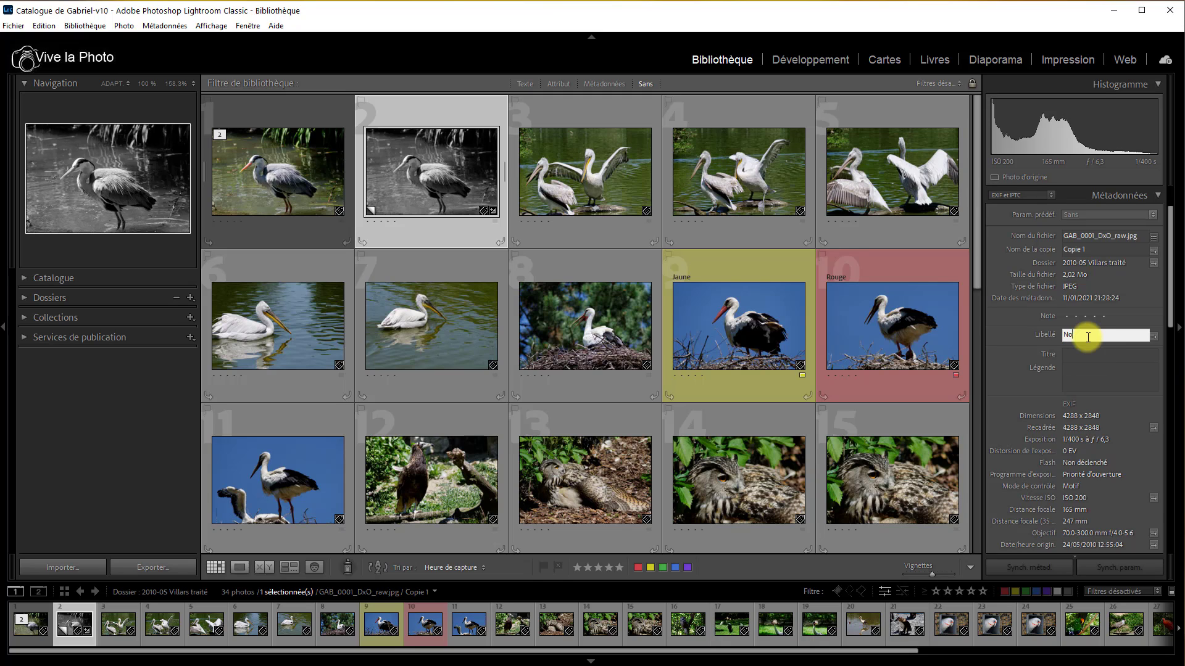
pyautogui.press('BackSpace')
pyautogui.press('BackSpace')
pyautogui.write('Version N')
pyautogui.click(1106, 370)
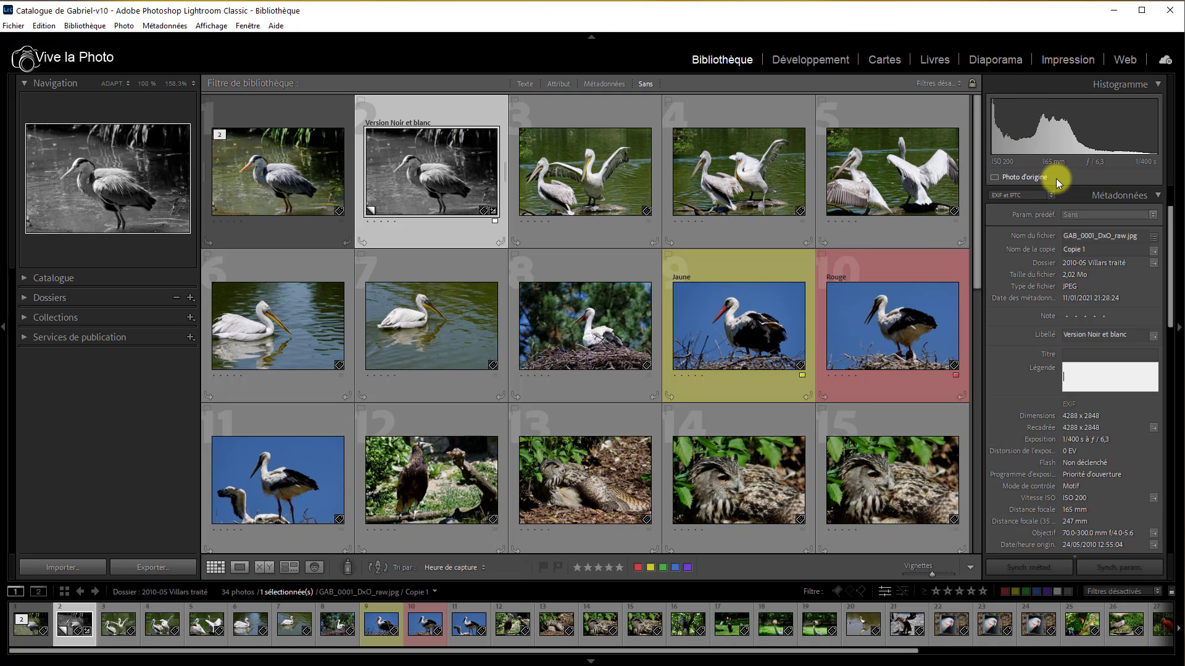
pyautogui.click(1156, 194)
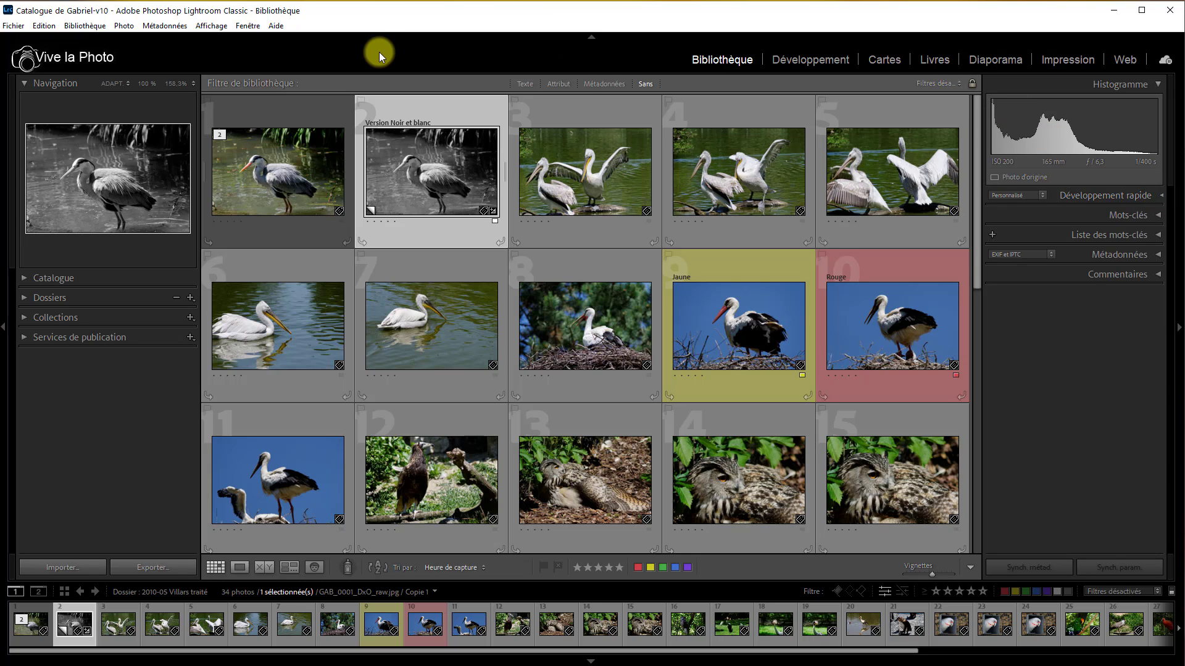
# Step: Open the library view options and switch the grid extras to Cellules agrandies
pyautogui.hotkey('ctrl', 'j')
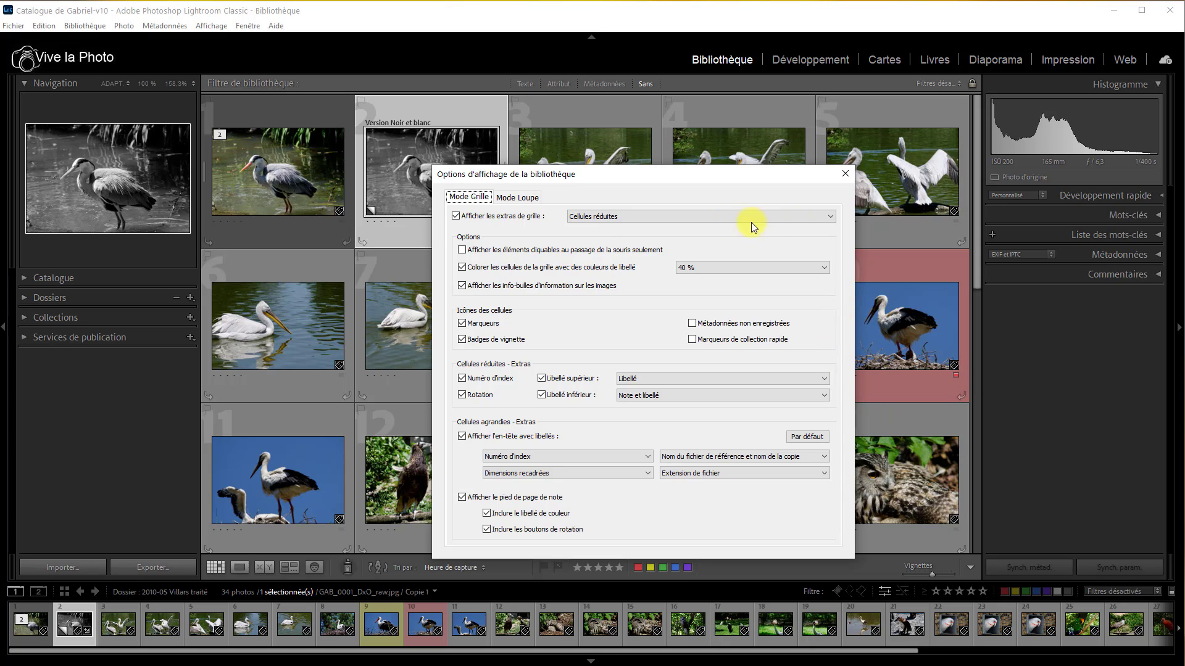
pyautogui.click(831, 218)
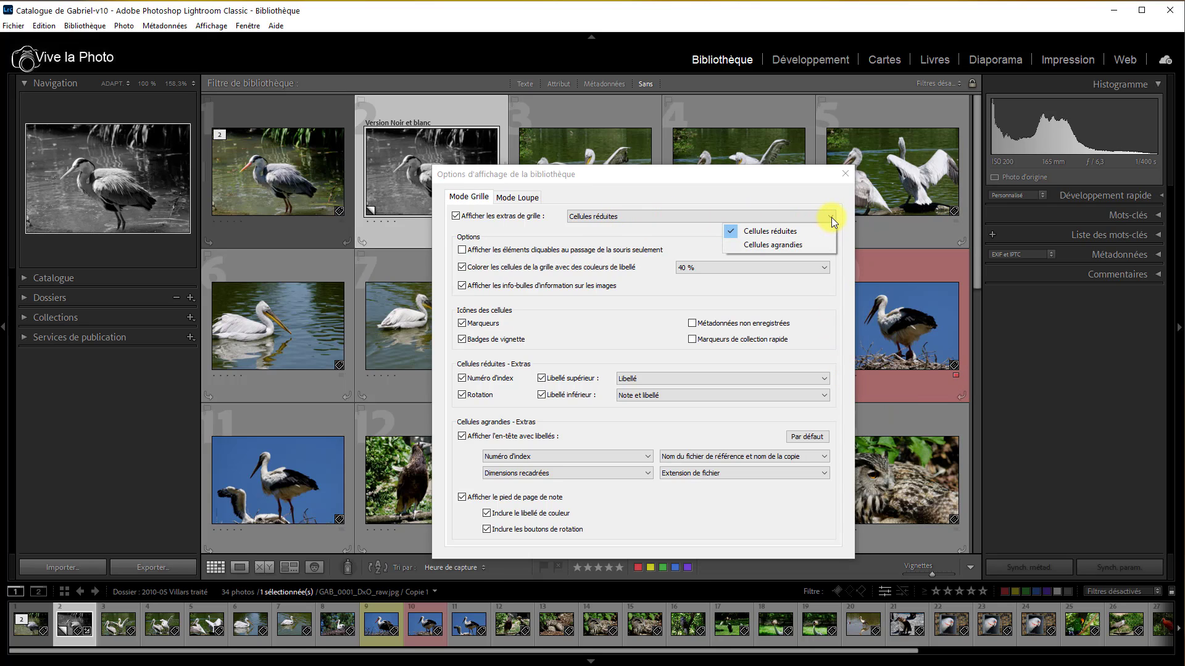
pyautogui.click(788, 244)
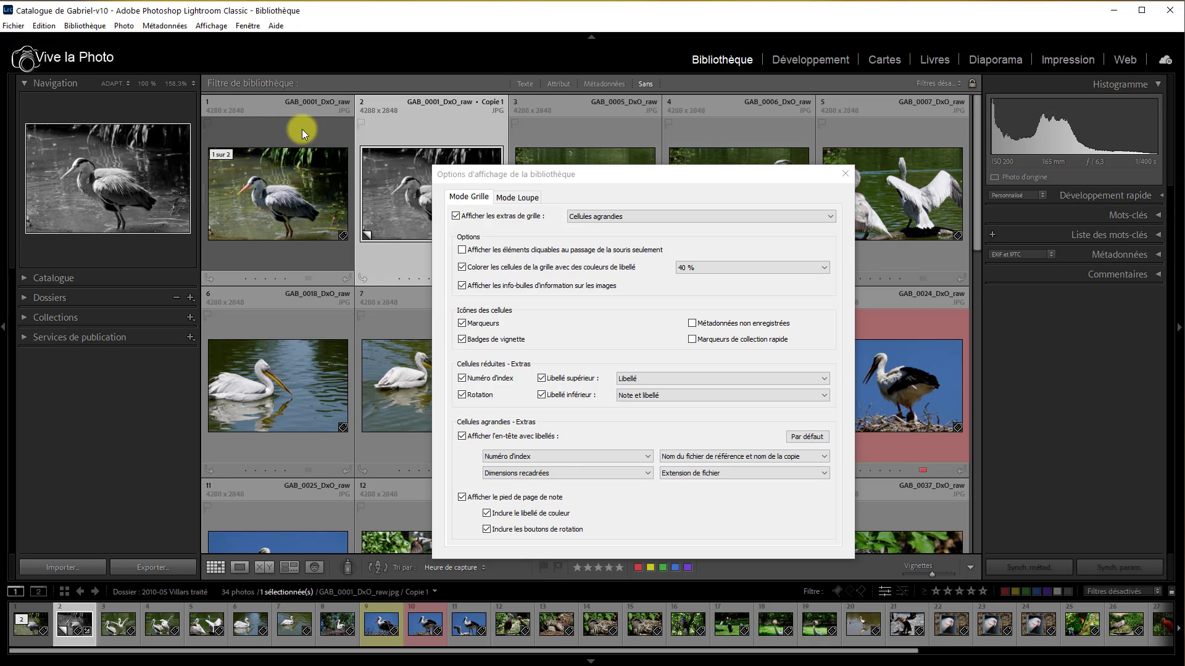
# Step: Examine the information choices offered for the expanded cells' dimensions and index number header labels
pyautogui.click(260, 107)
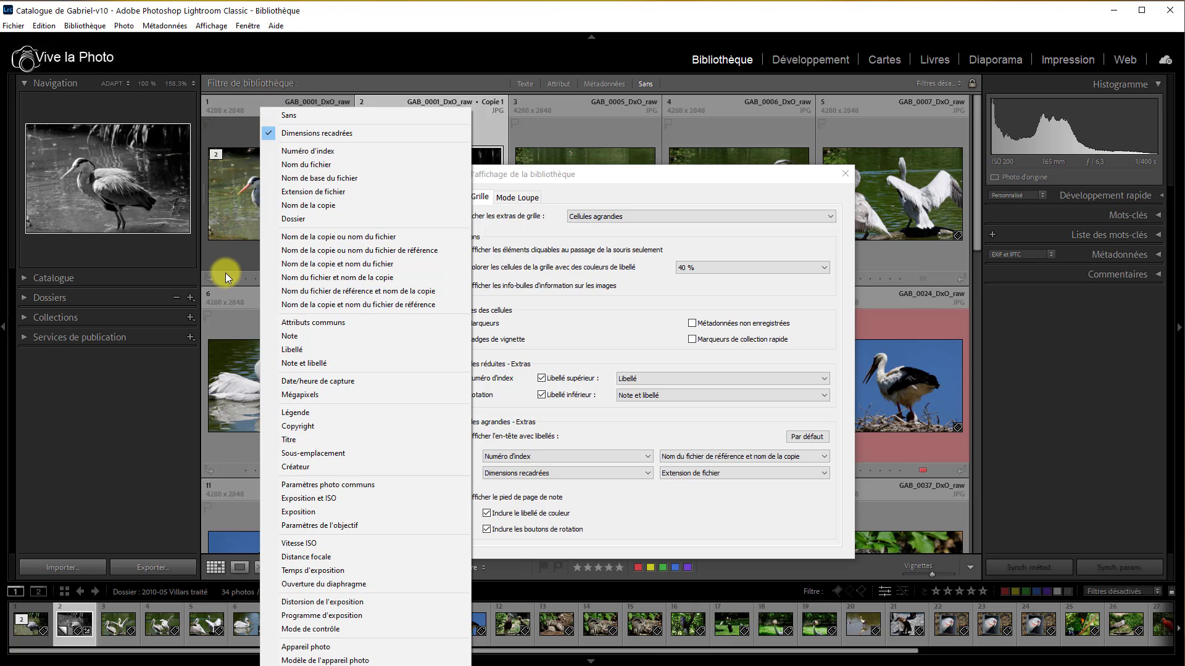
pyautogui.click(1184, 254)
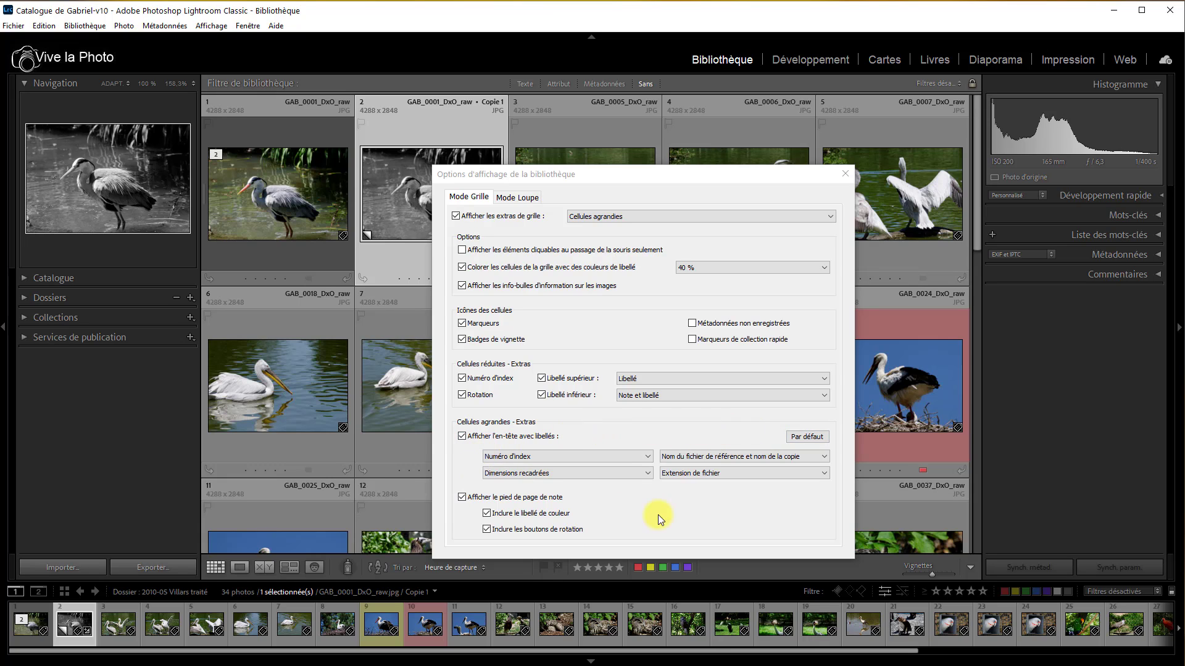
pyautogui.click(647, 456)
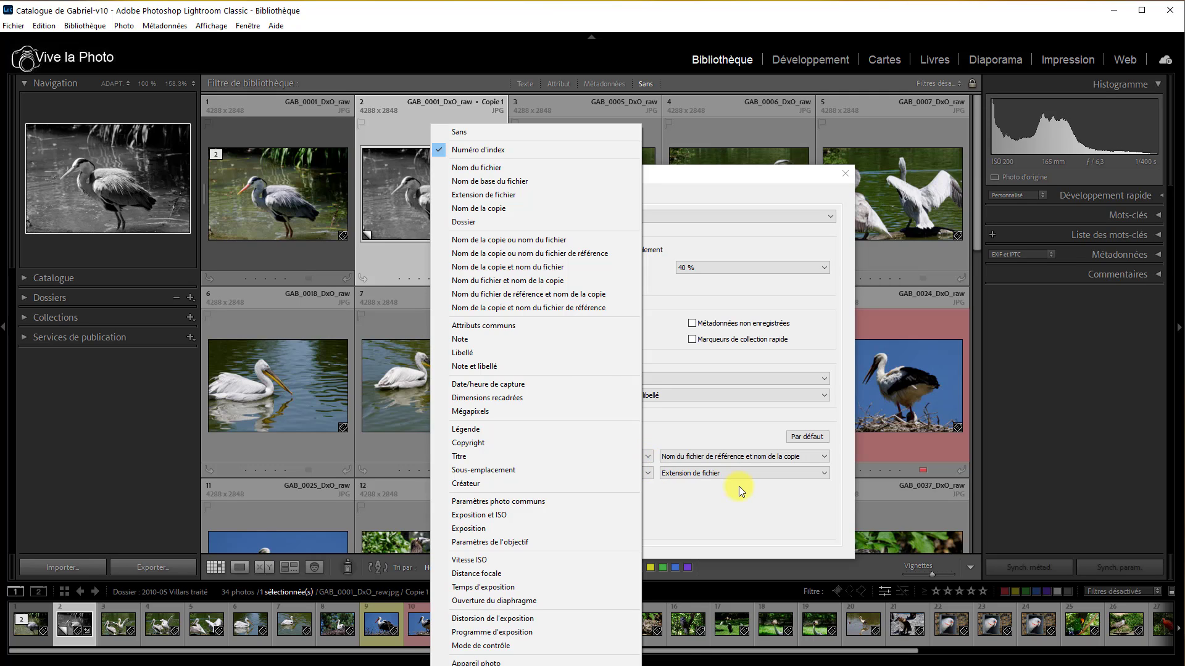
pyautogui.click(750, 523)
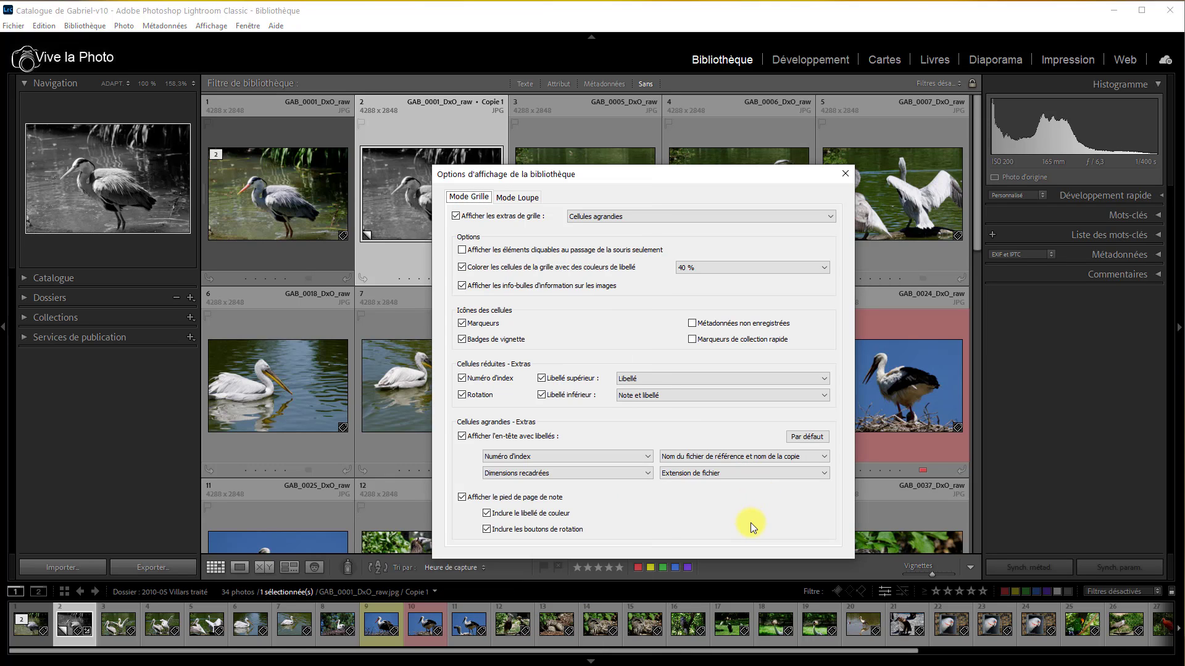
# Step: Set the expanded cells' file-name header label to Nom du fichier et nom de la copie and the file-extension one to Libellé
pyautogui.click(825, 456)
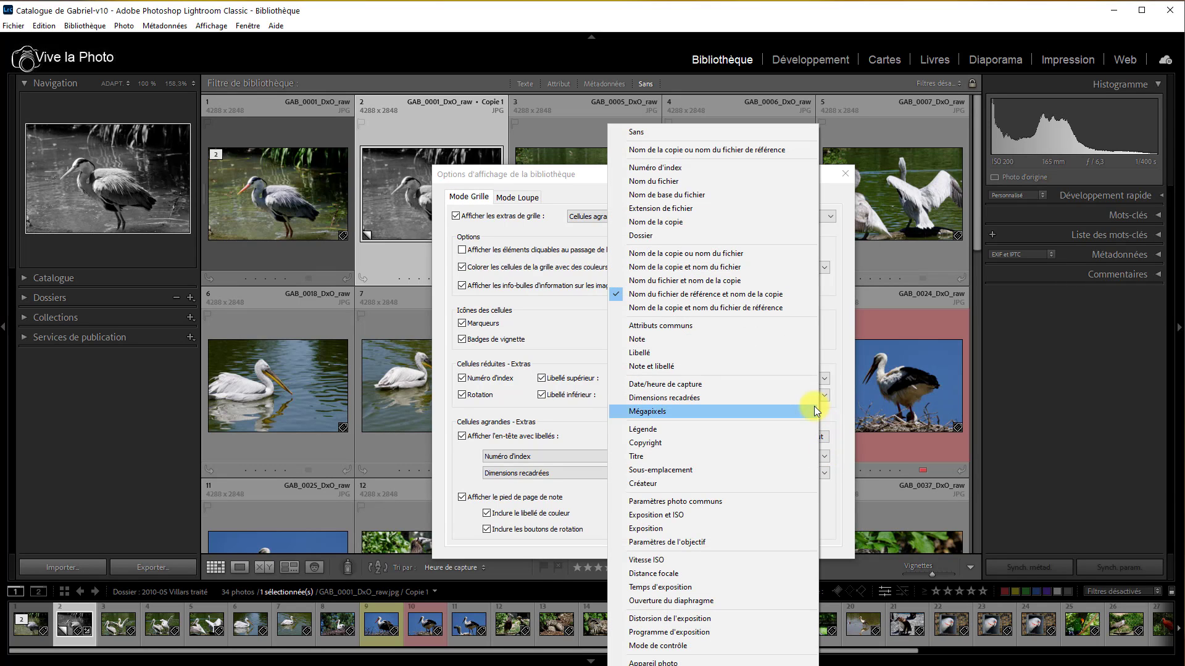
pyautogui.click(713, 282)
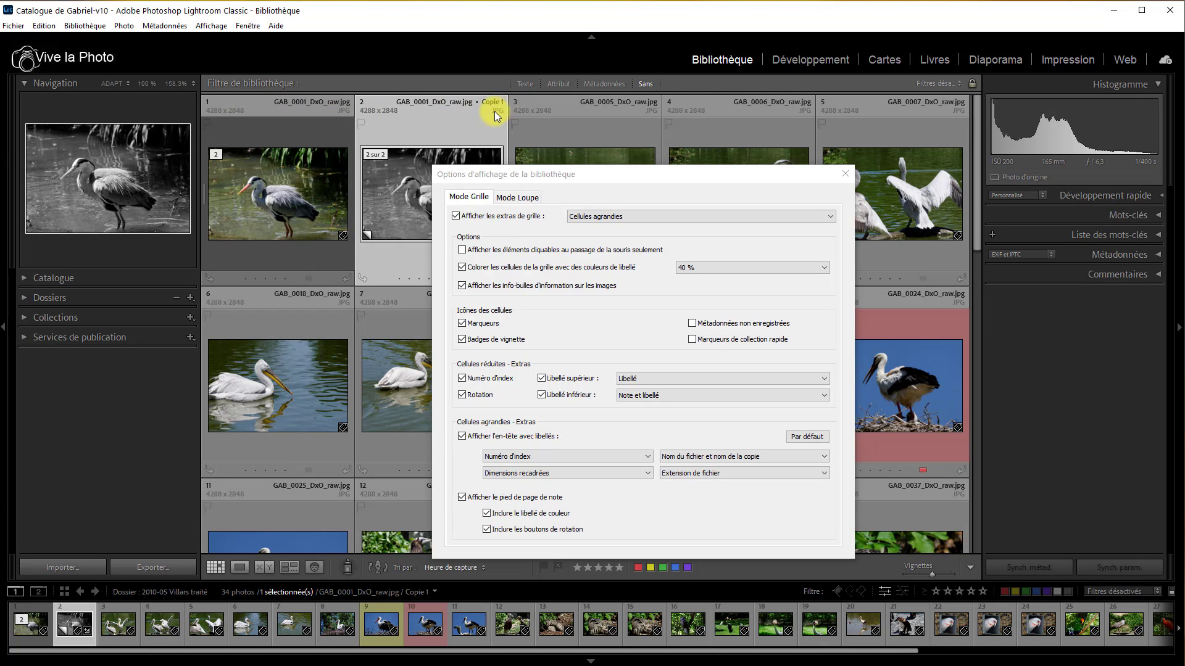
pyautogui.click(825, 472)
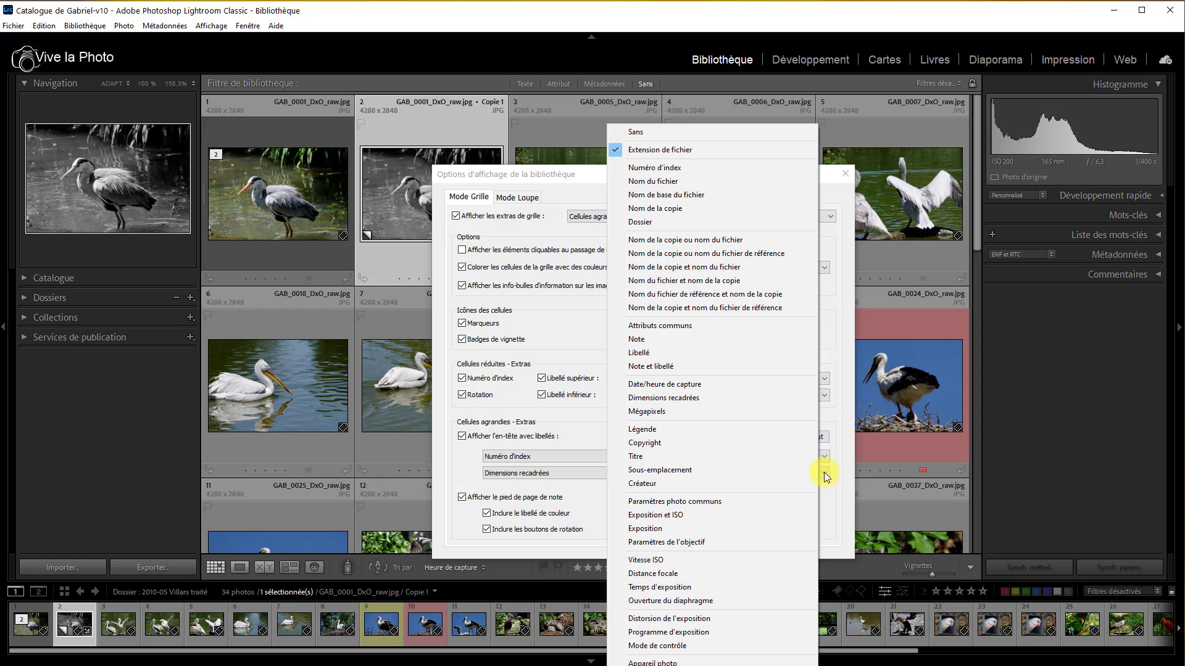
pyautogui.click(691, 353)
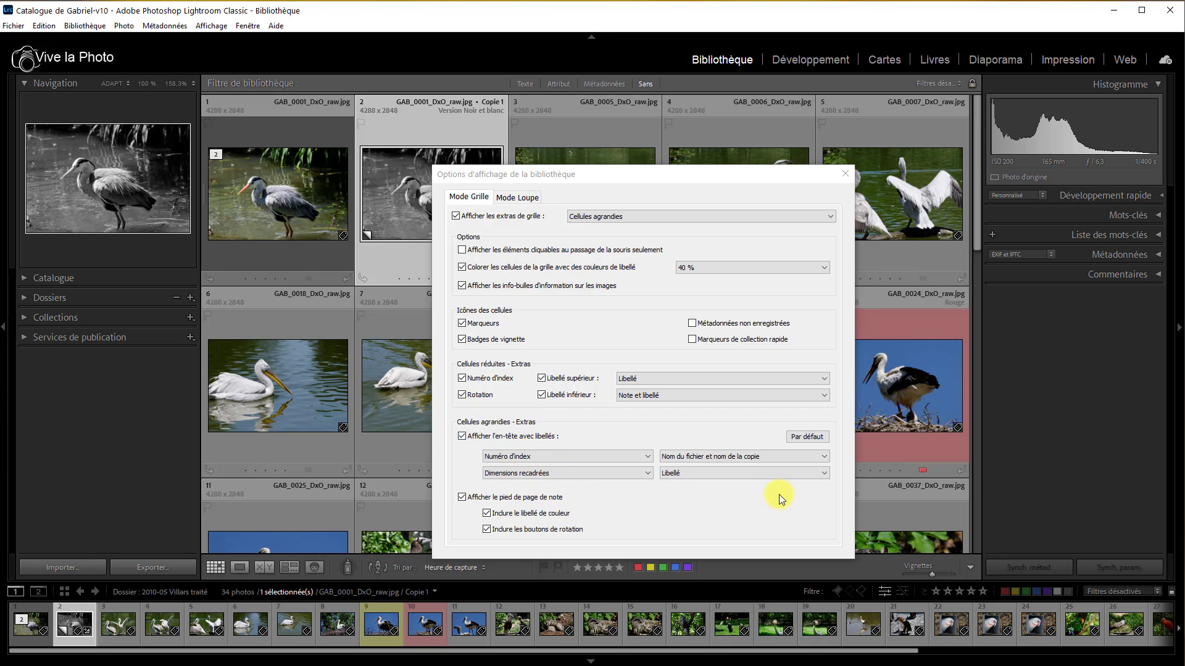
# Step: Toggle the expanded cells' rating footer, colour label and rotation buttons off and back on, and close the view options
pyautogui.click(462, 498)
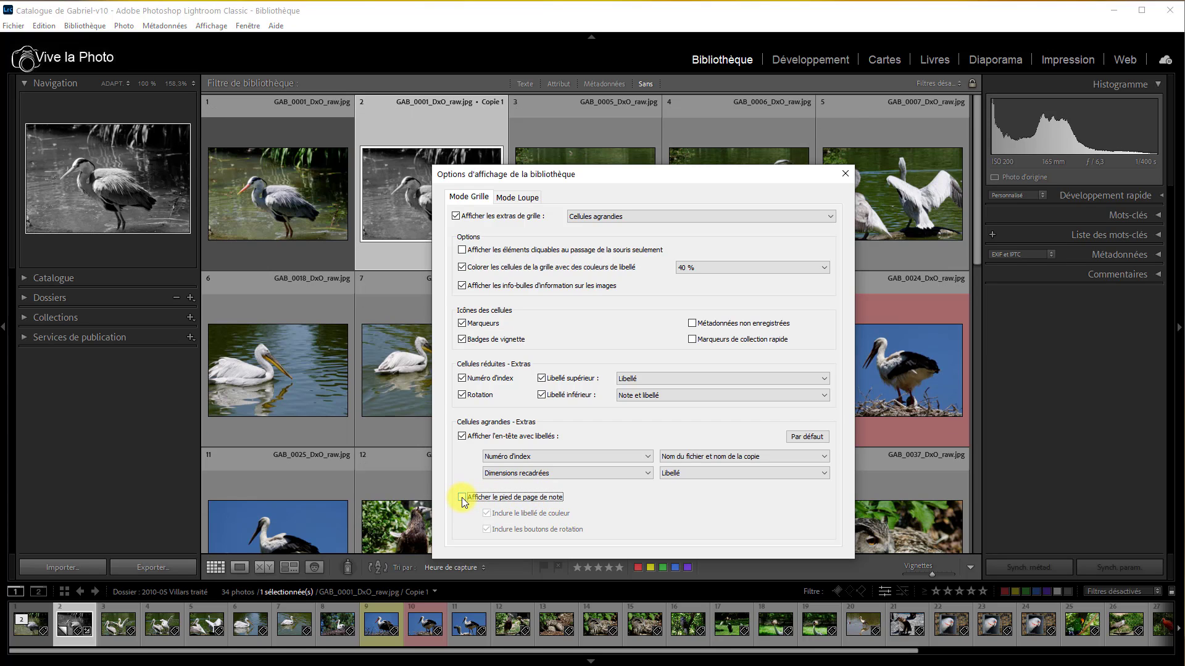
pyautogui.click(461, 499)
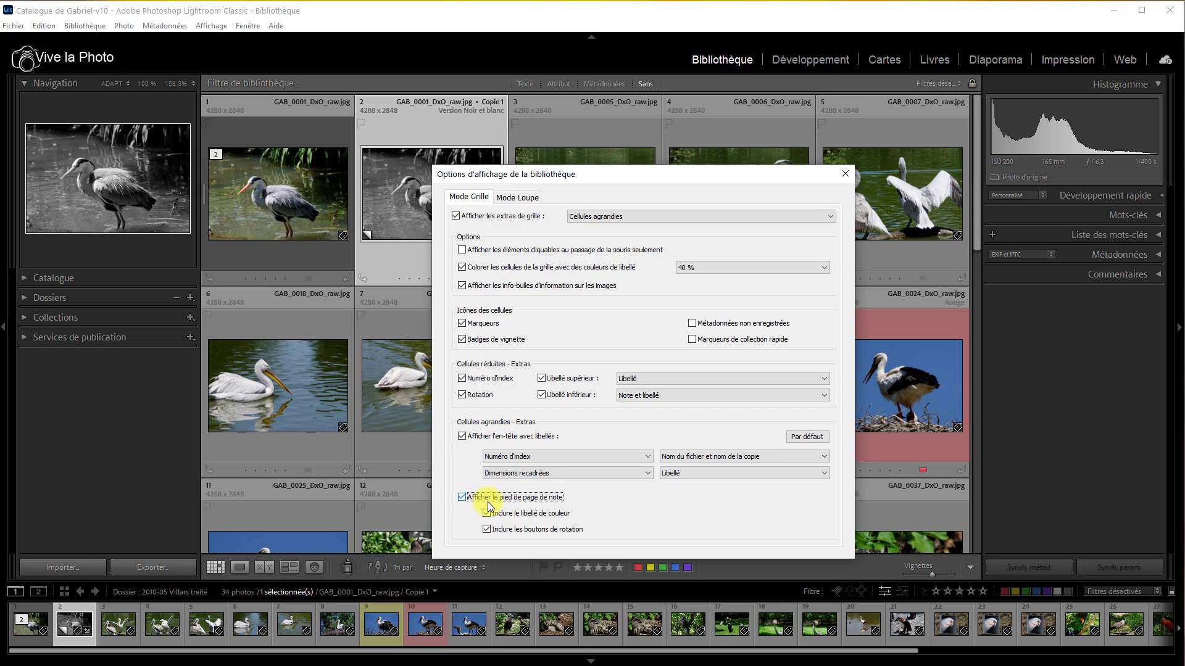
pyautogui.click(487, 514)
pyautogui.click(487, 513)
pyautogui.click(487, 512)
pyautogui.click(487, 530)
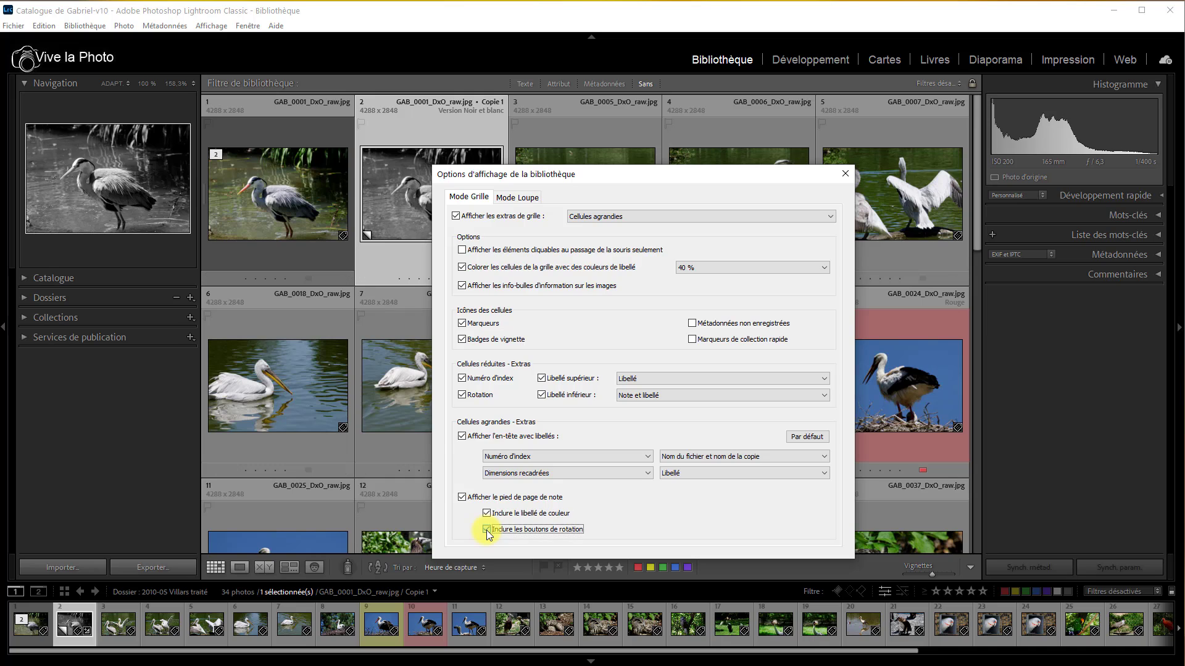
pyautogui.click(486, 530)
pyautogui.click(845, 174)
# Step: Cycle the grid through cells without extras, compact cells and back to expanded cells
pyautogui.press('j')
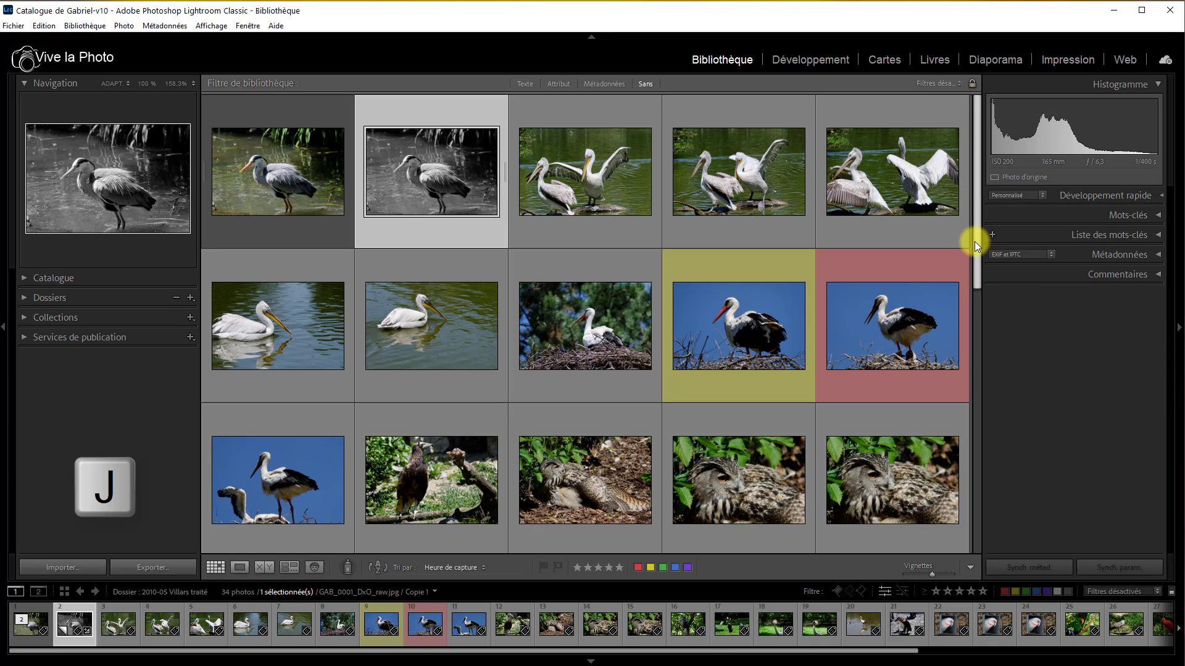
pyautogui.press('j')
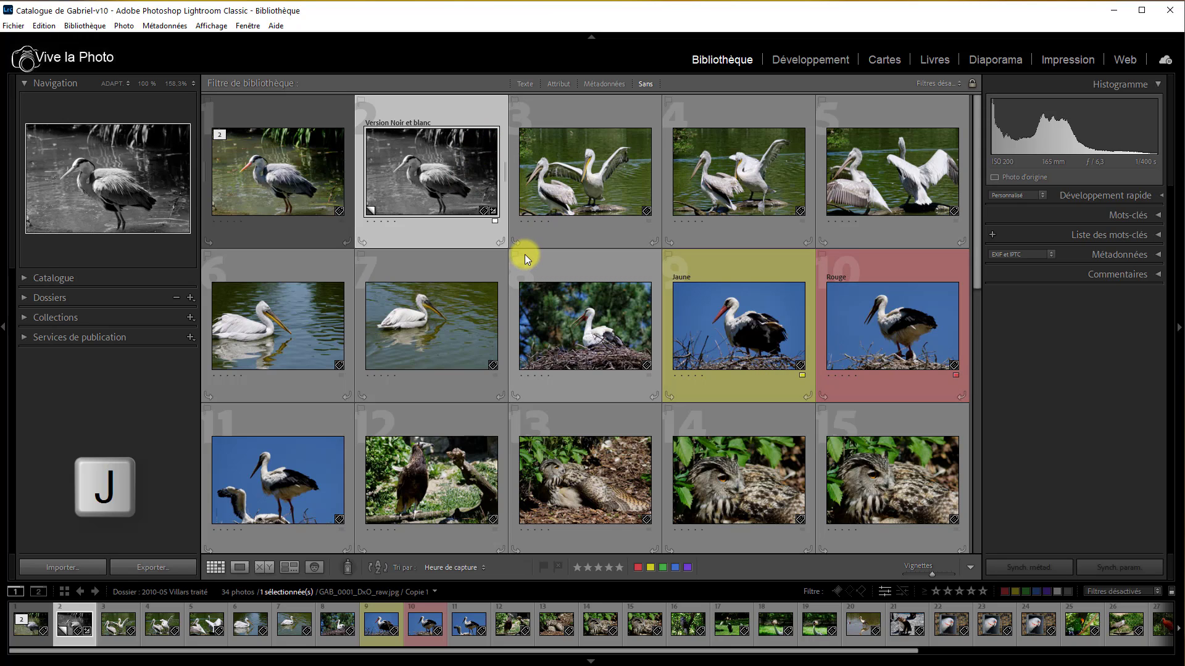
pyautogui.press('j')
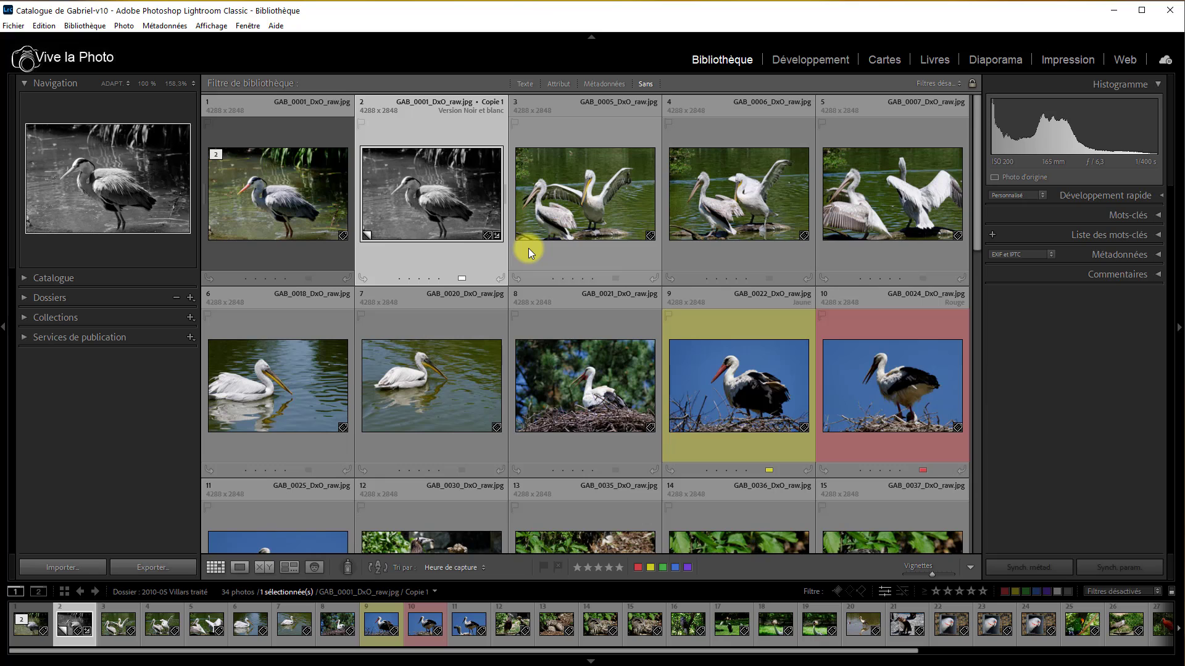
# Step: Open the Mode Loupe view options and turn on the information overlay with Informations 1, toggling it once to compare
pyautogui.hotkey('ctrl', 'j')
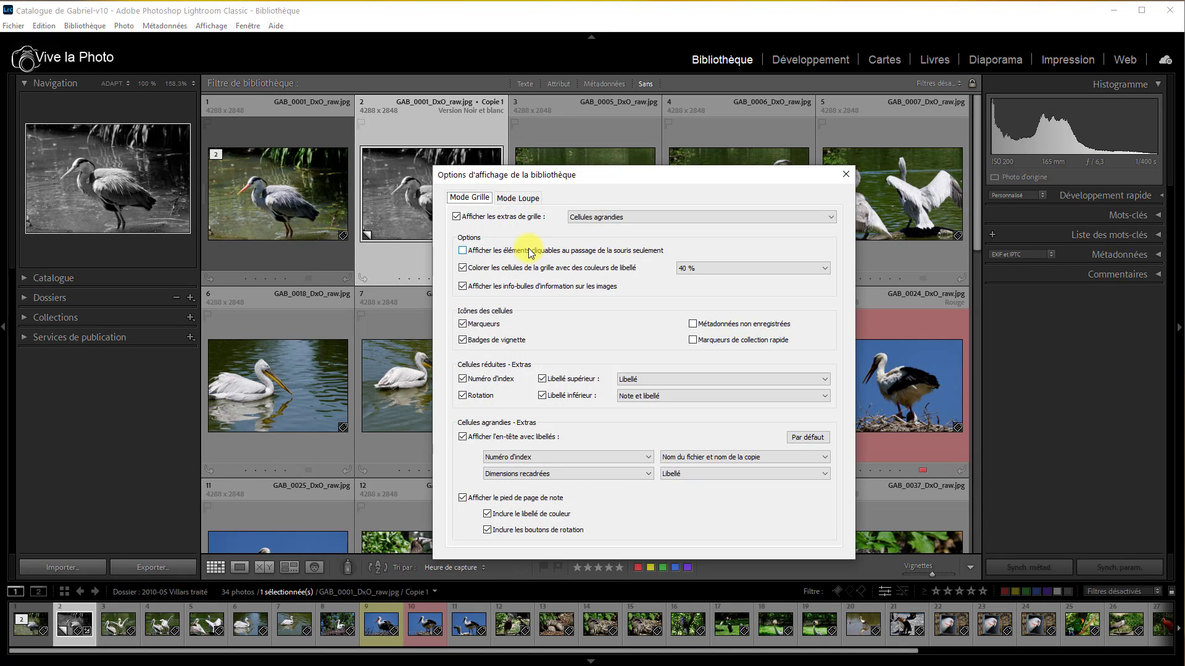
pyautogui.click(516, 198)
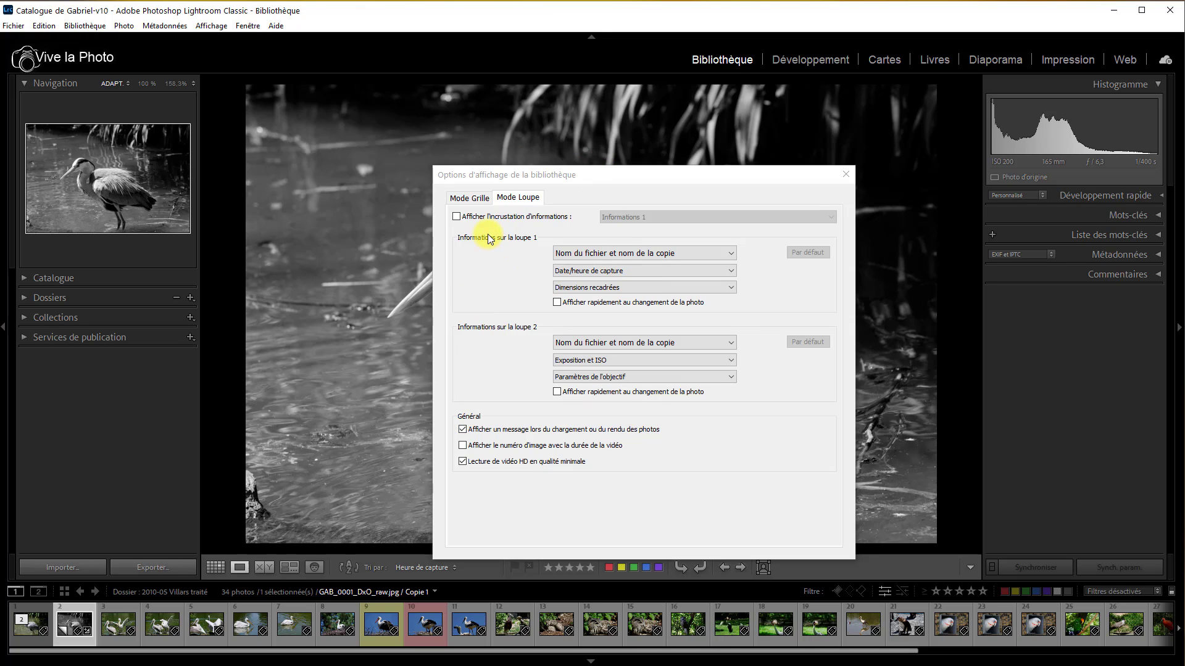
pyautogui.click(457, 217)
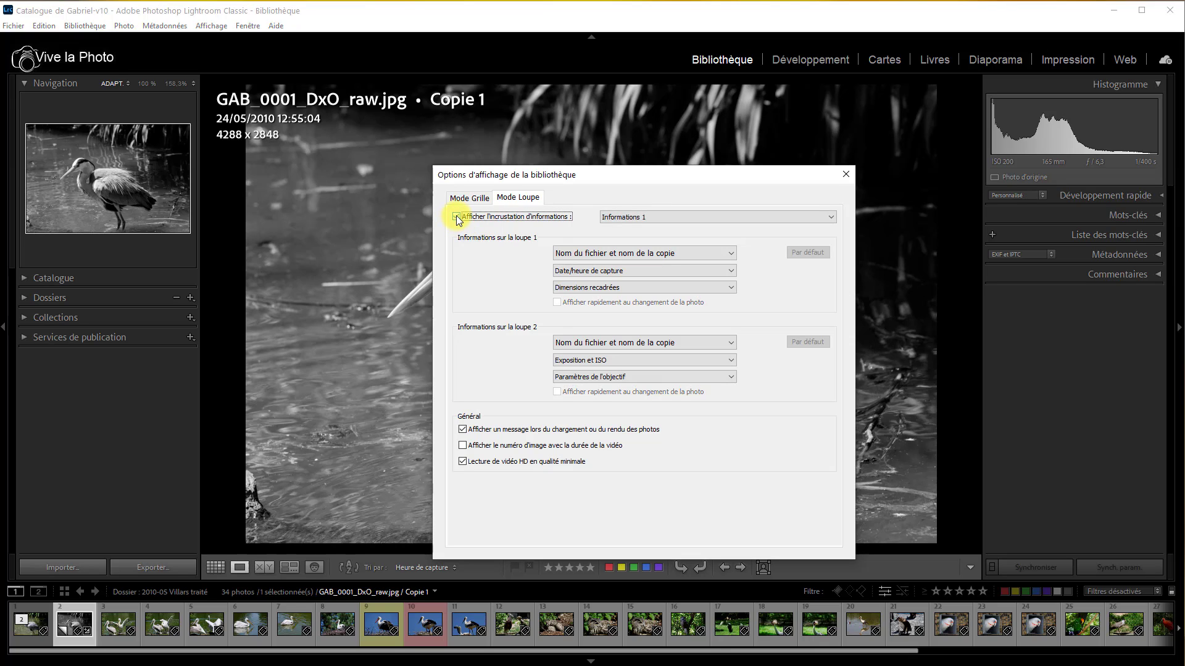
pyautogui.click(457, 217)
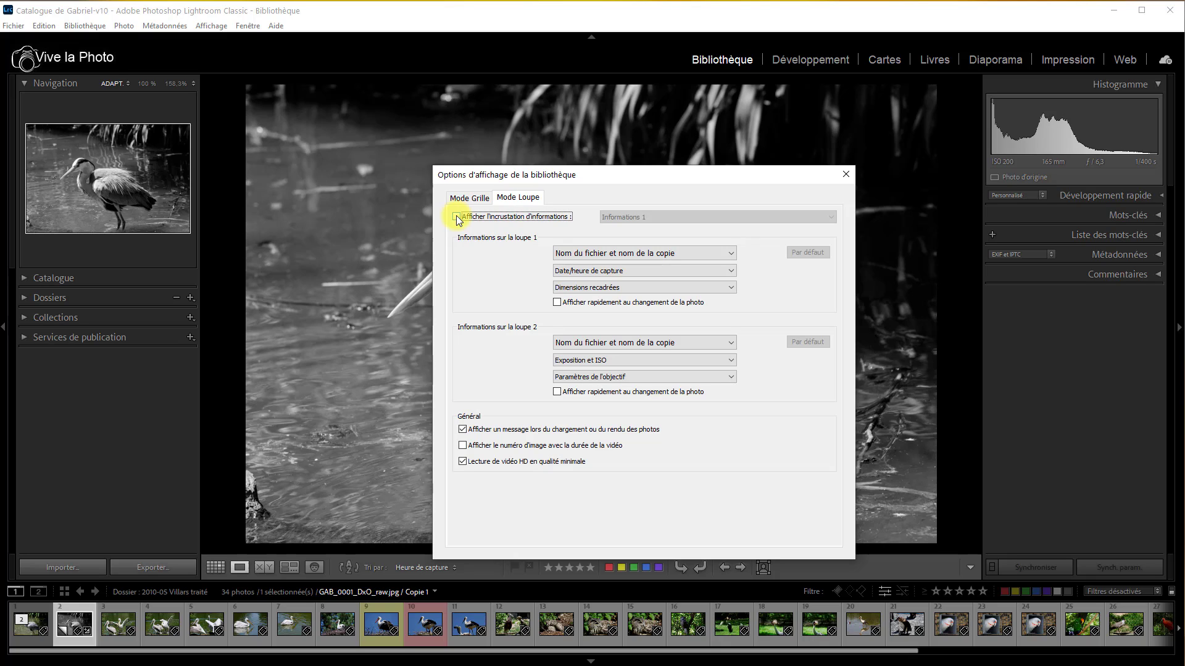
pyautogui.click(457, 218)
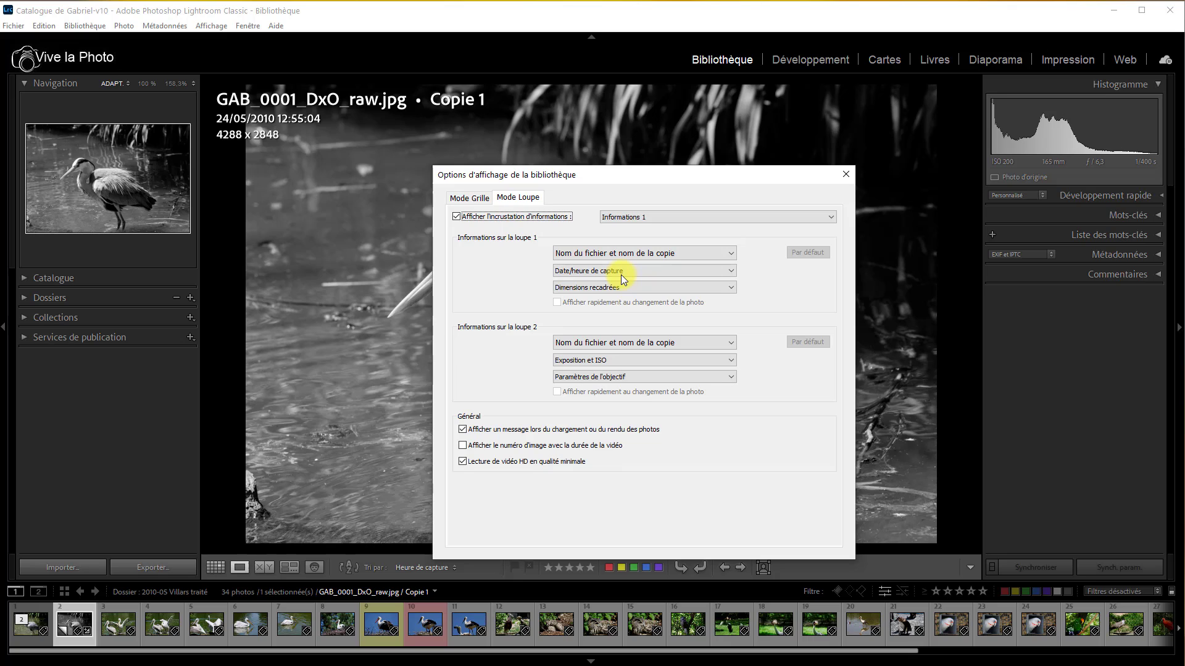
# Step: Turn off the Loupe information overlay, try Afficher rapidement au changement de la photo for Informations sur la loupe 1, and close the view options
pyautogui.click(732, 254)
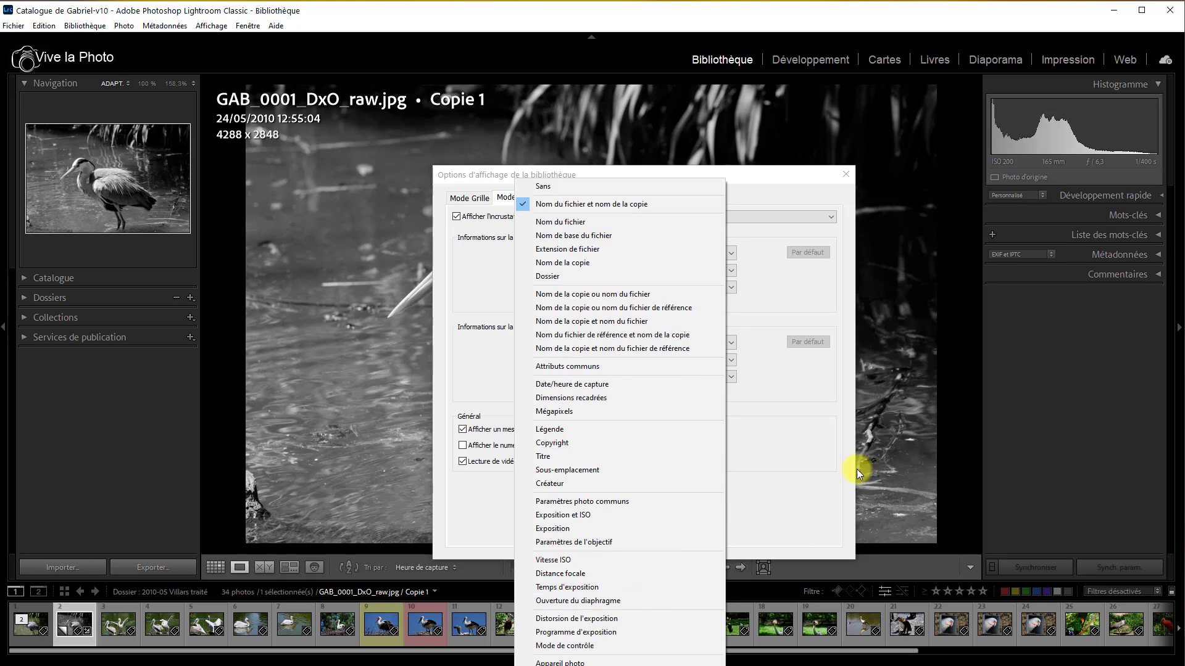
pyautogui.click(768, 291)
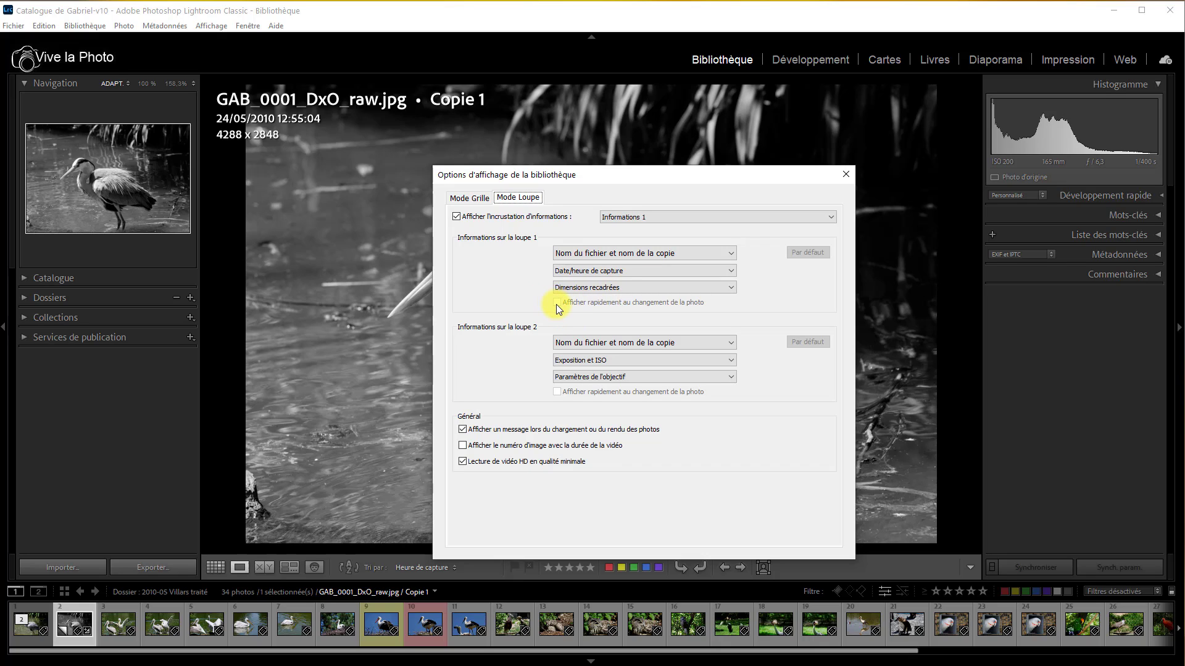
pyautogui.click(457, 217)
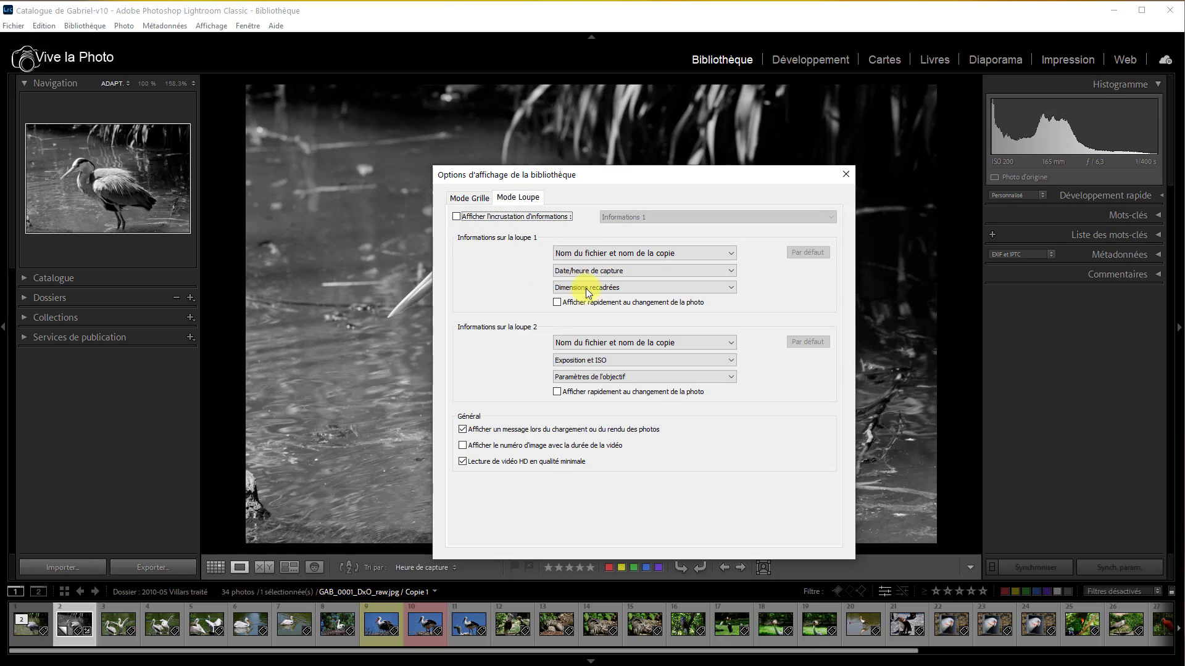
pyautogui.click(559, 302)
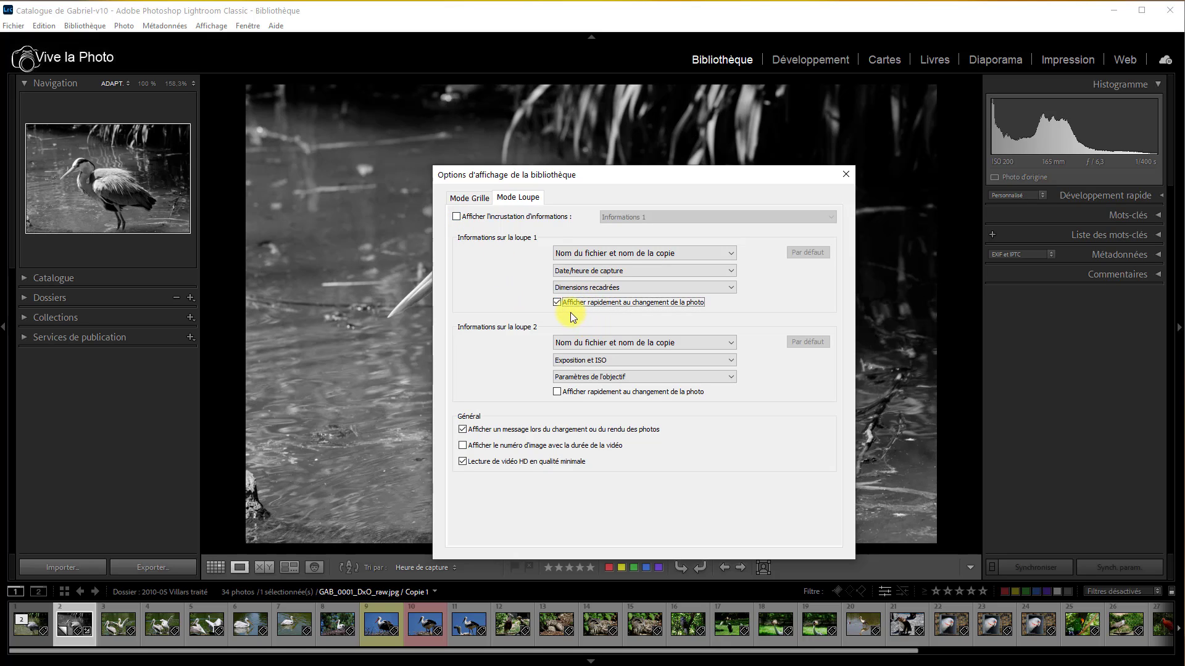
pyautogui.click(557, 302)
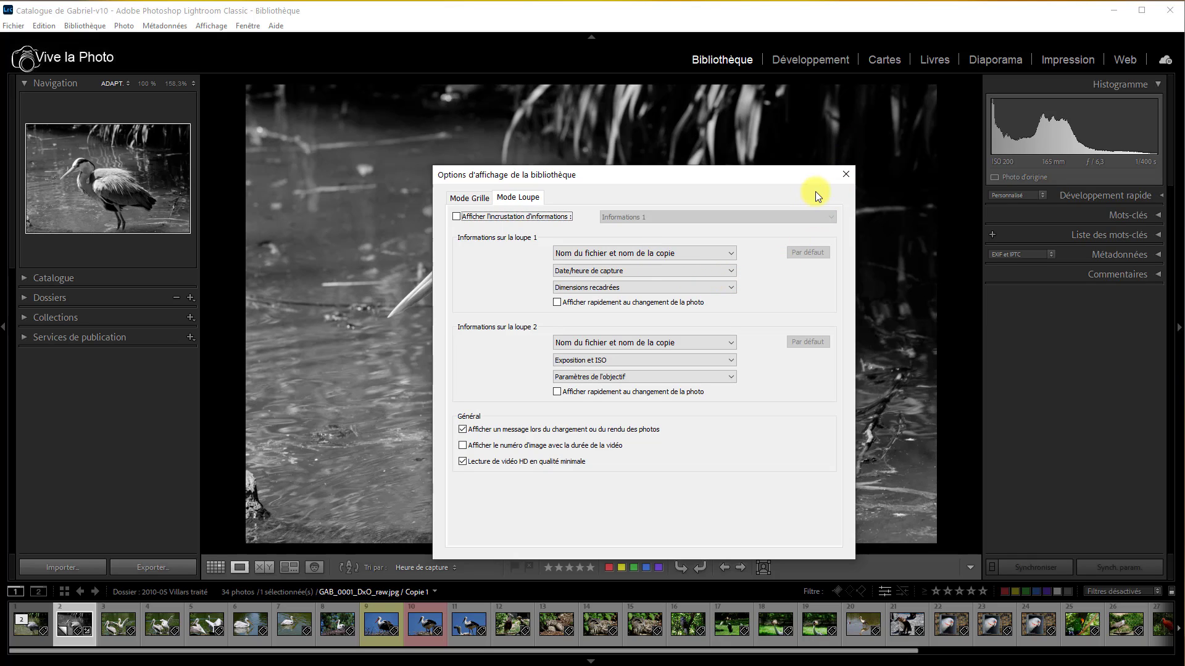
pyautogui.click(846, 174)
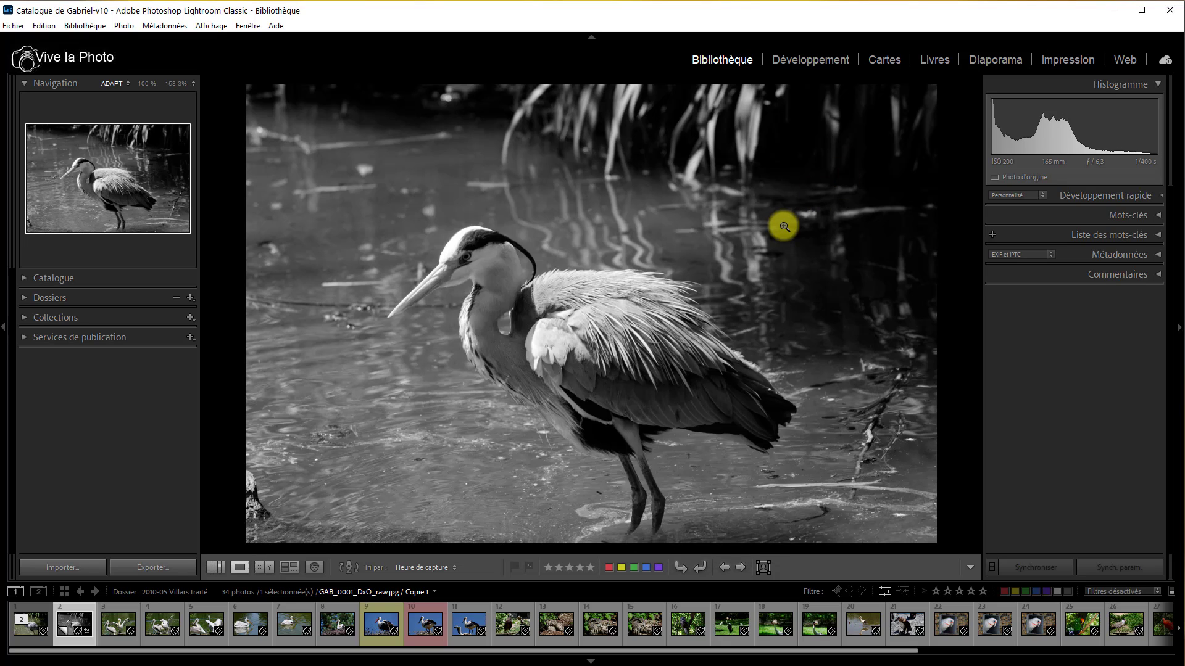
# Step: Cycle the Loupe view overlay through Informations 1 and Informations 2, and back to no overlay
pyautogui.press('i')
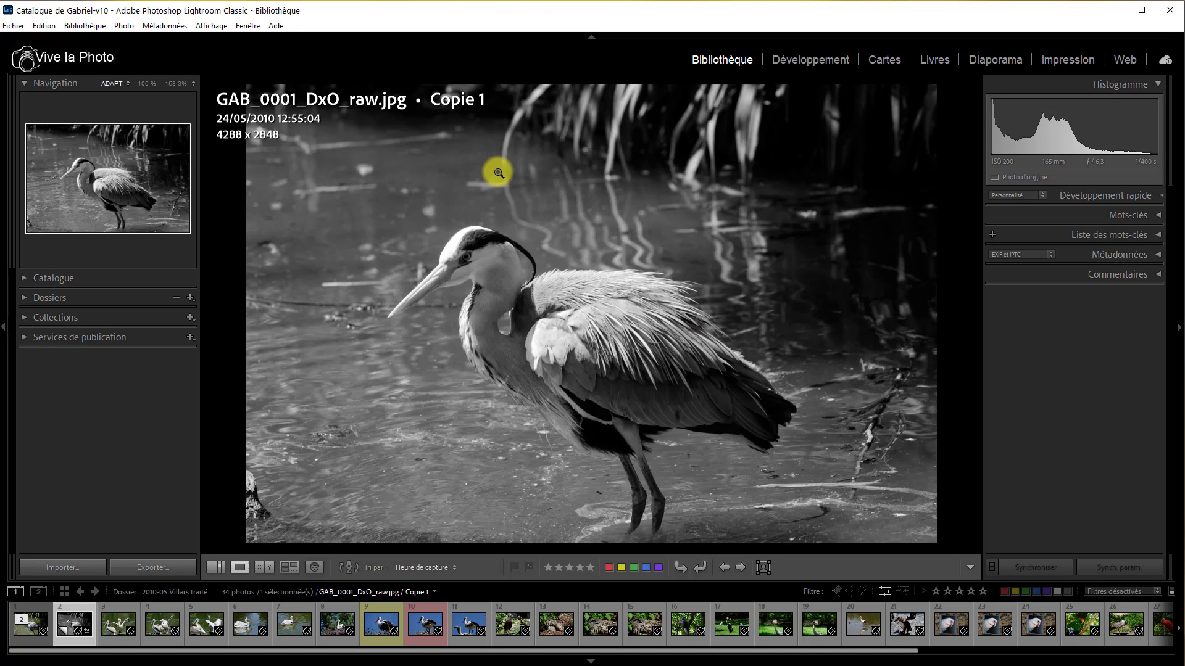
pyautogui.press('i')
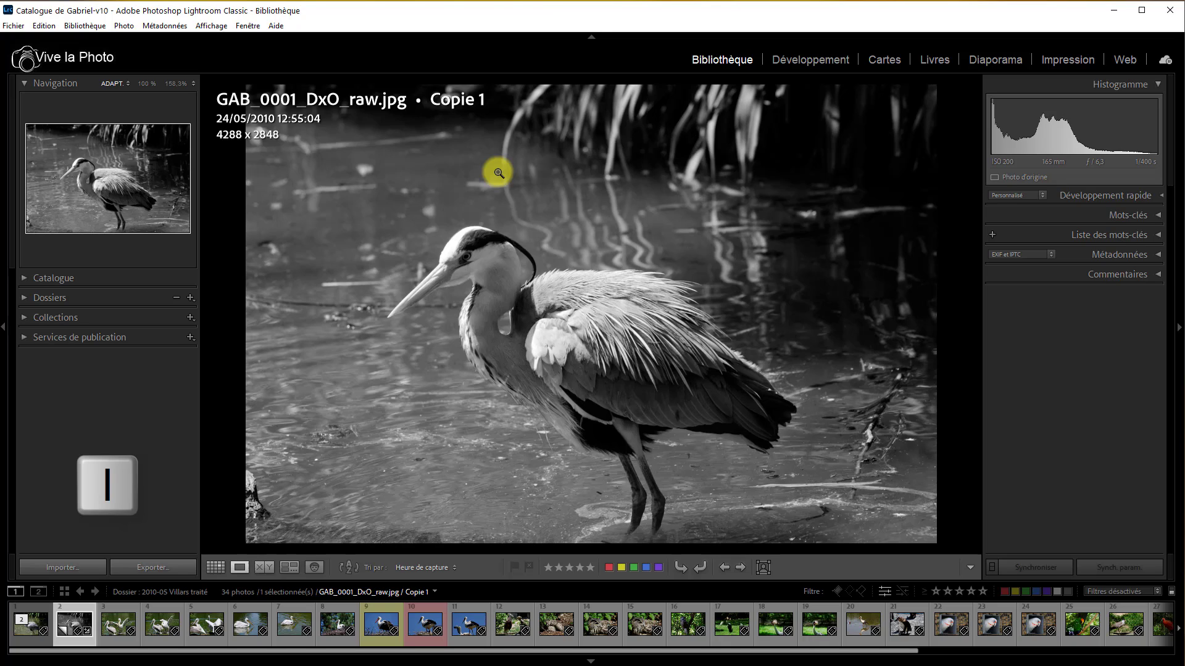
pyautogui.press('i')
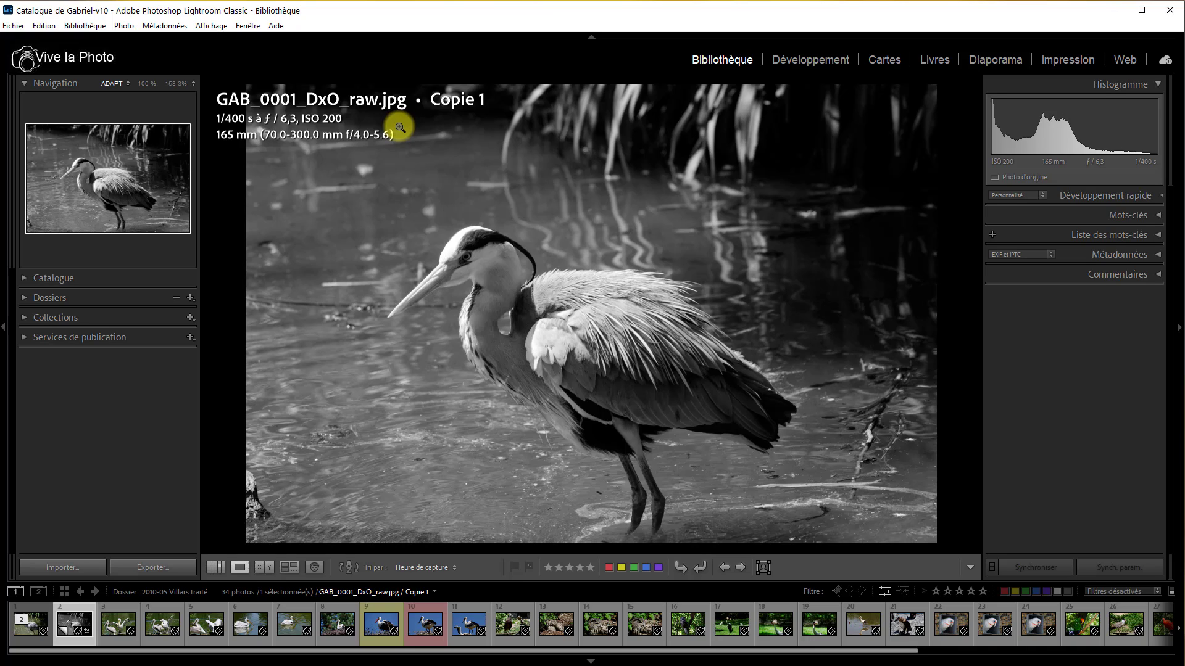
pyautogui.press('i')
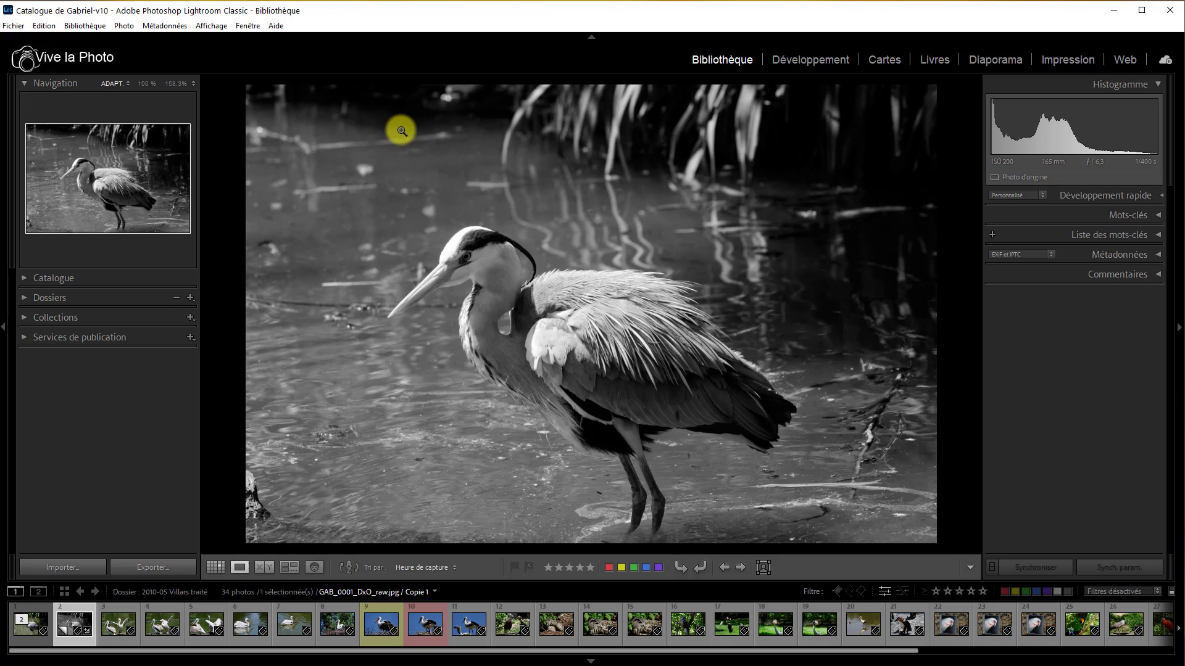
# Step: Reopen the Mode Loupe view options and toggle the Informations 2 overlay on and off to compare
pyautogui.hotkey('ctrl', 'j')
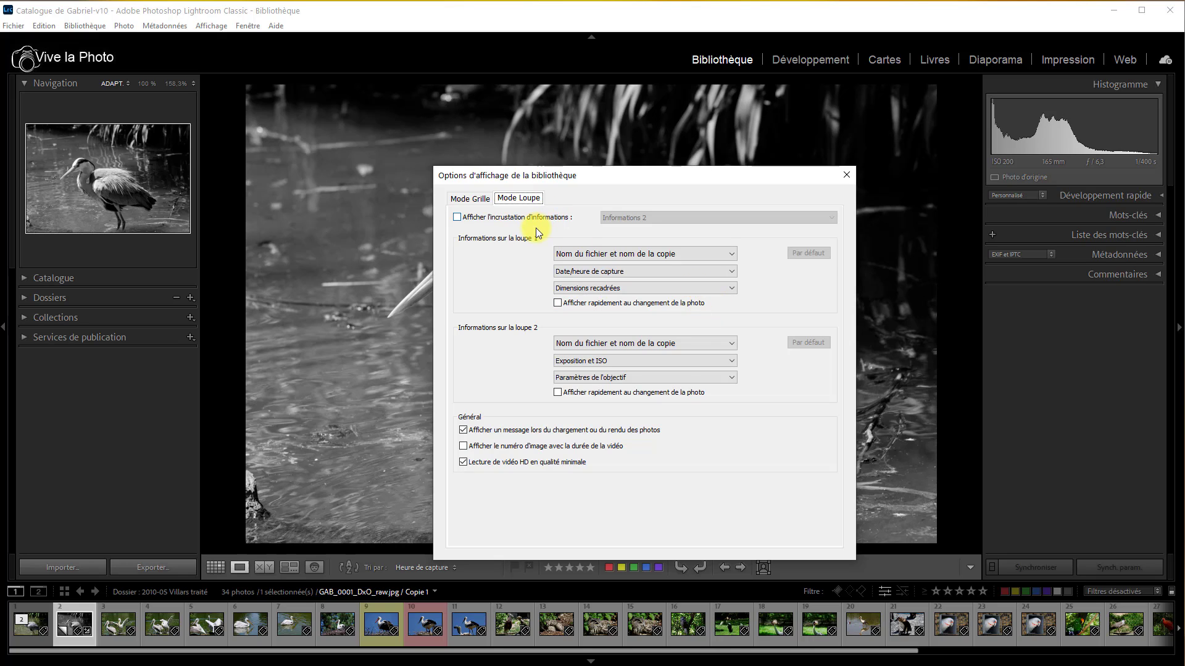
pyautogui.click(457, 218)
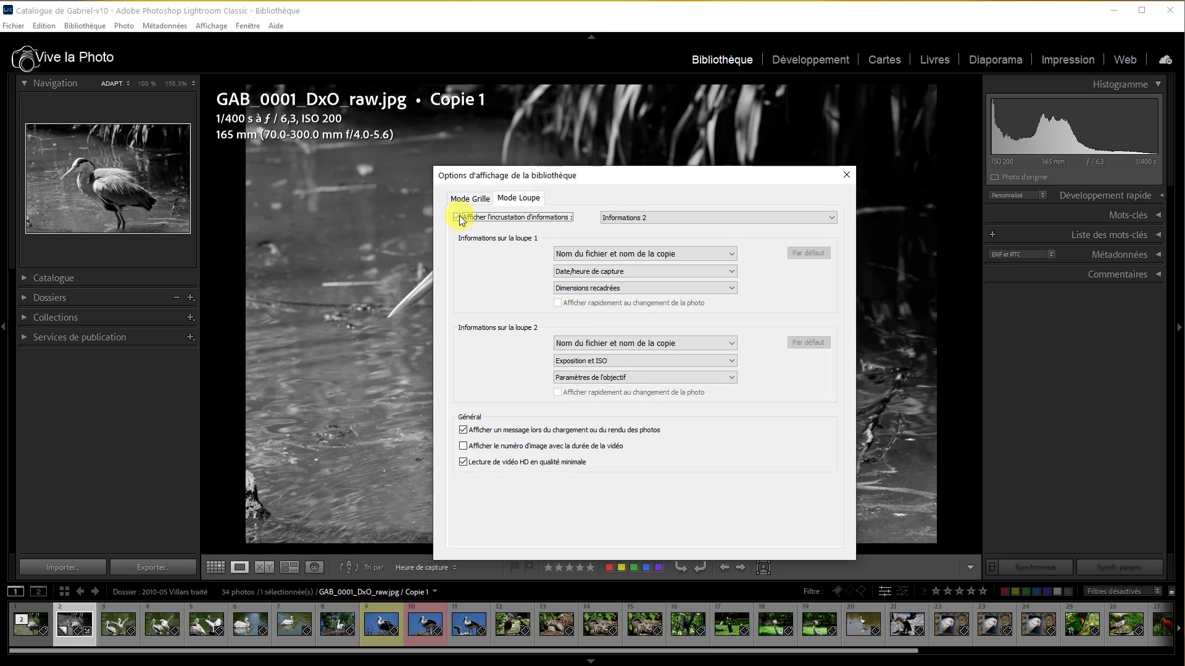
pyautogui.click(458, 218)
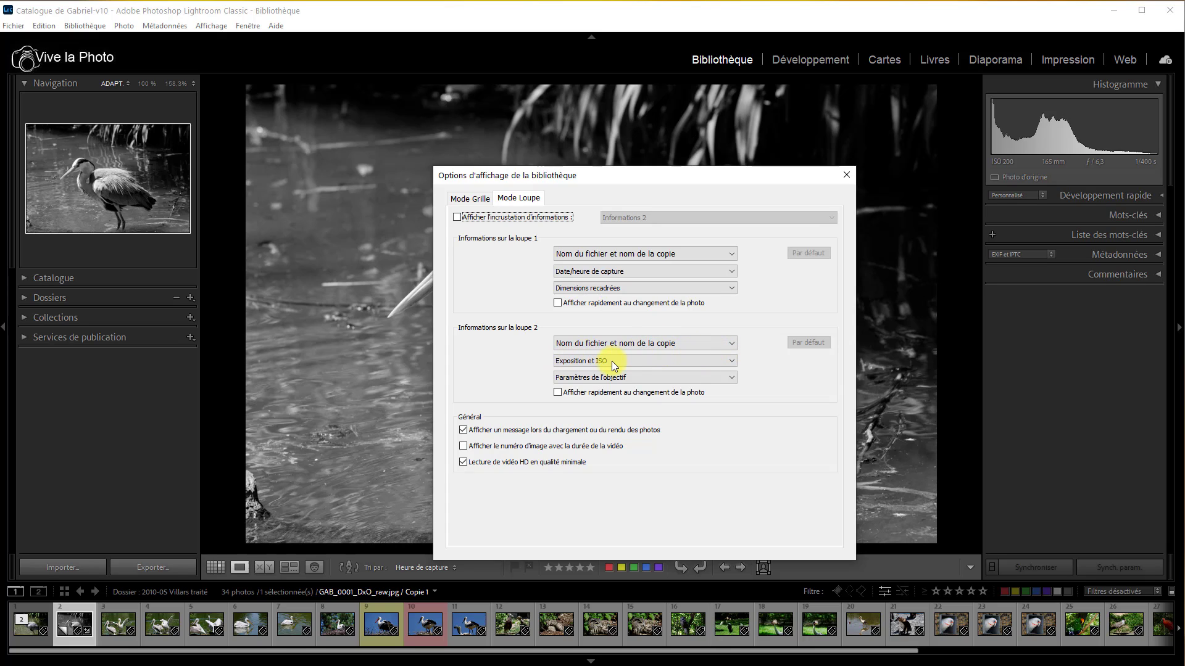
# Step: Try Mégapixels as the third line of Informations sur la loupe 2, restore its defaults, and toggle the overlay back off
pyautogui.click(733, 378)
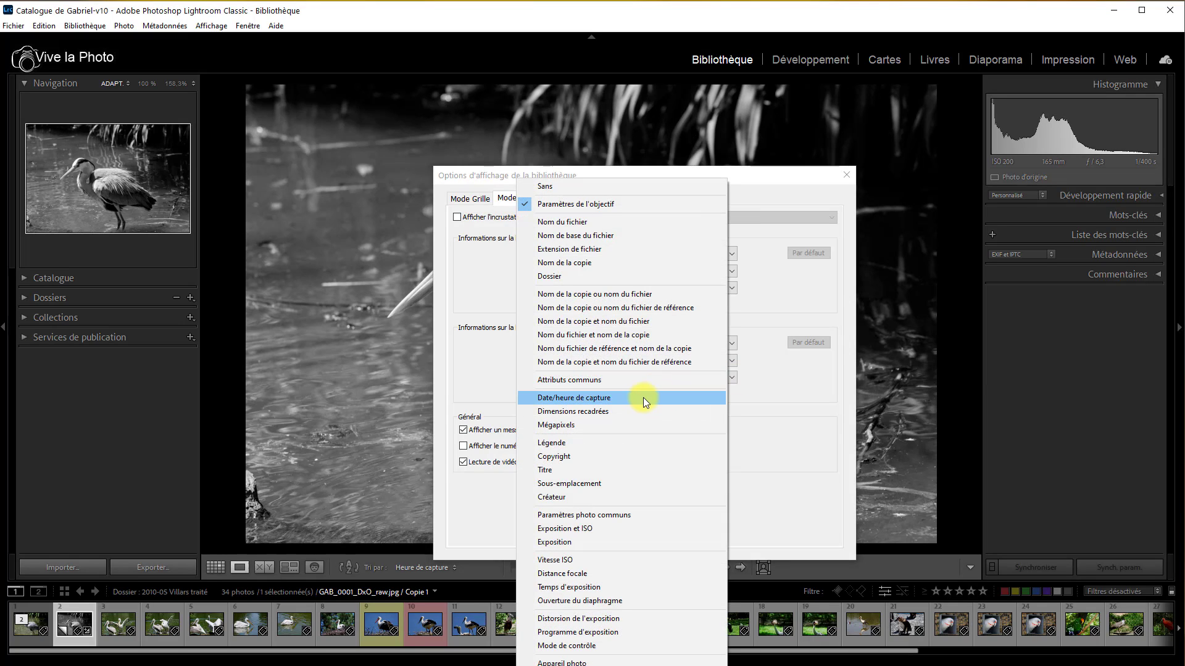
pyautogui.click(614, 424)
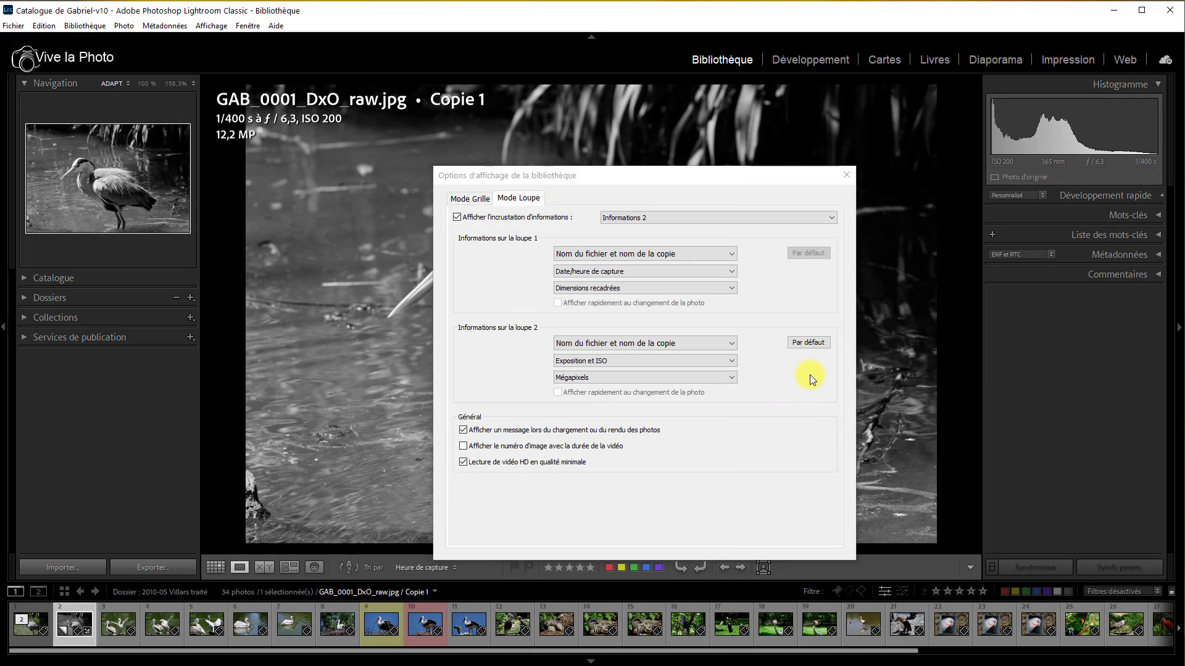
pyautogui.click(808, 343)
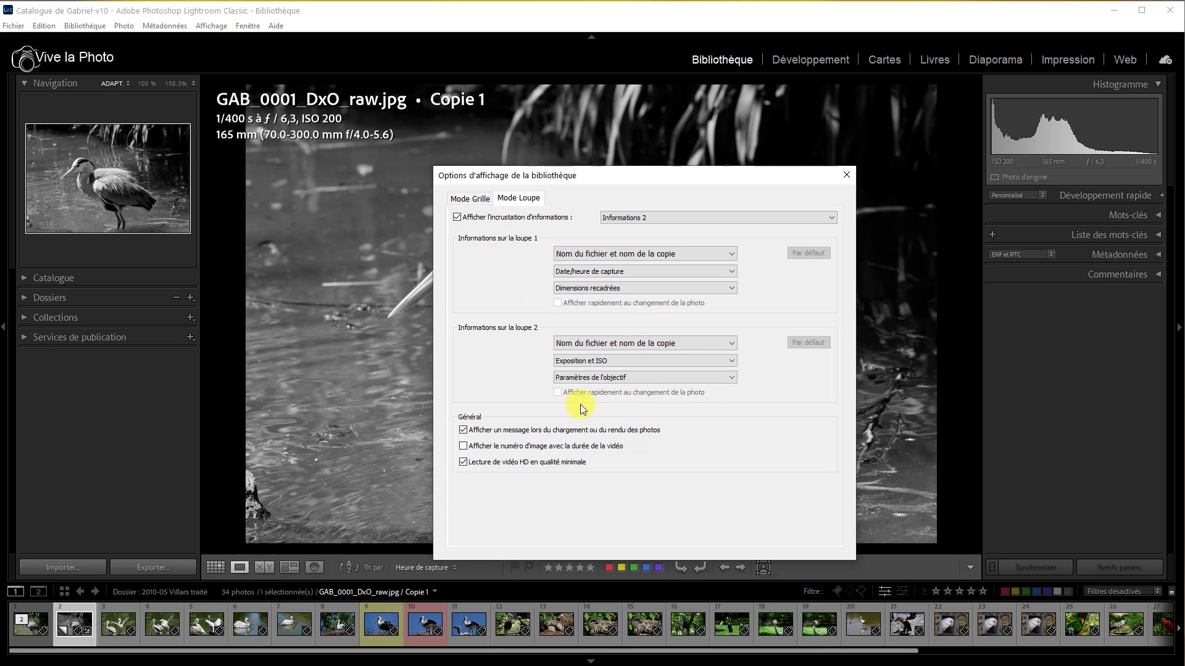
pyautogui.click(458, 218)
pyautogui.click(458, 218)
pyautogui.click(461, 219)
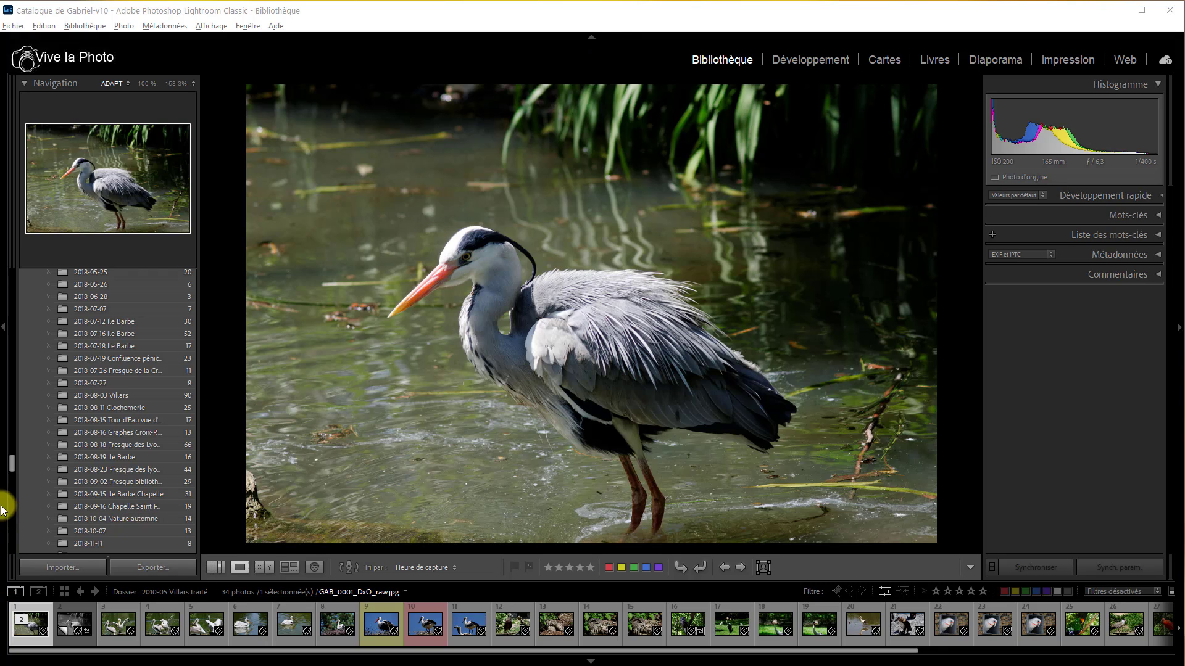
# Step: Hide the Services de publication panel and collapse all the remaining panels beside it
pyautogui.moveTo(11, 464); pyautogui.dragTo(9, 558)
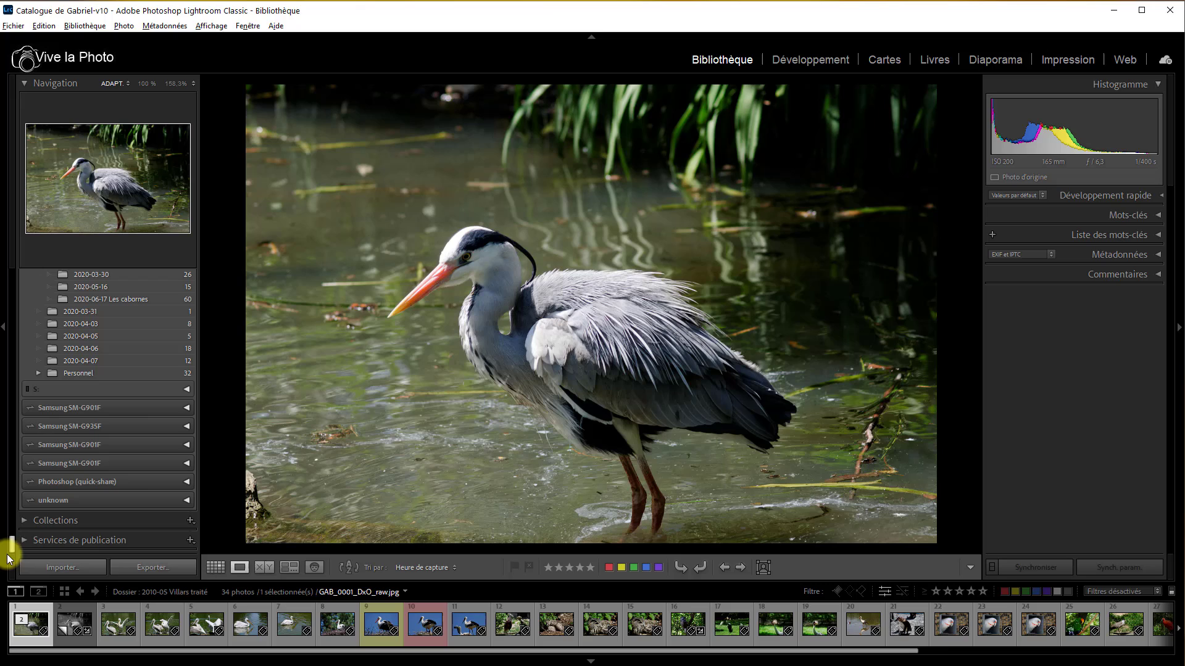
pyautogui.rightClick(142, 539)
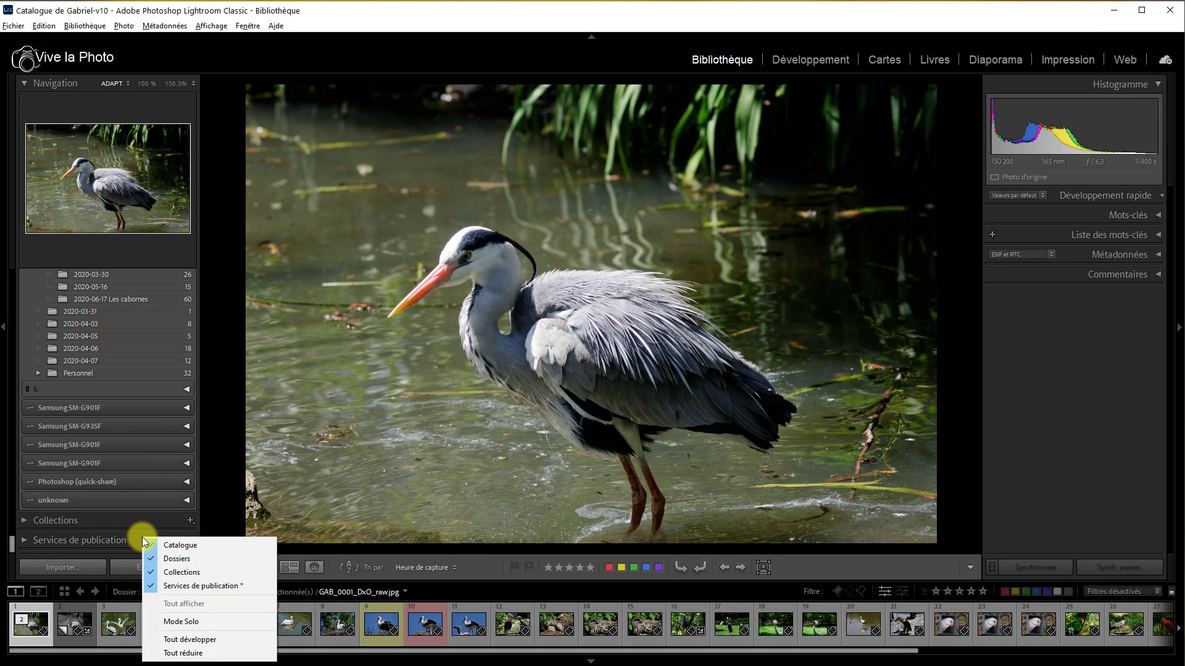
pyautogui.click(172, 550)
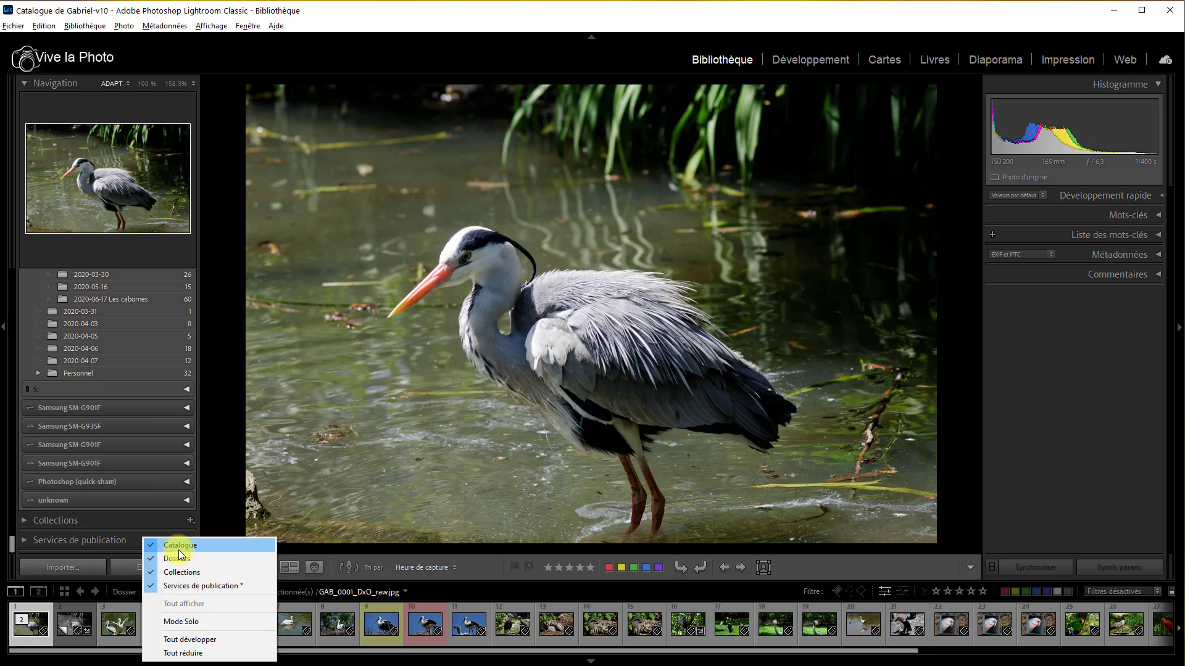
pyautogui.click(212, 589)
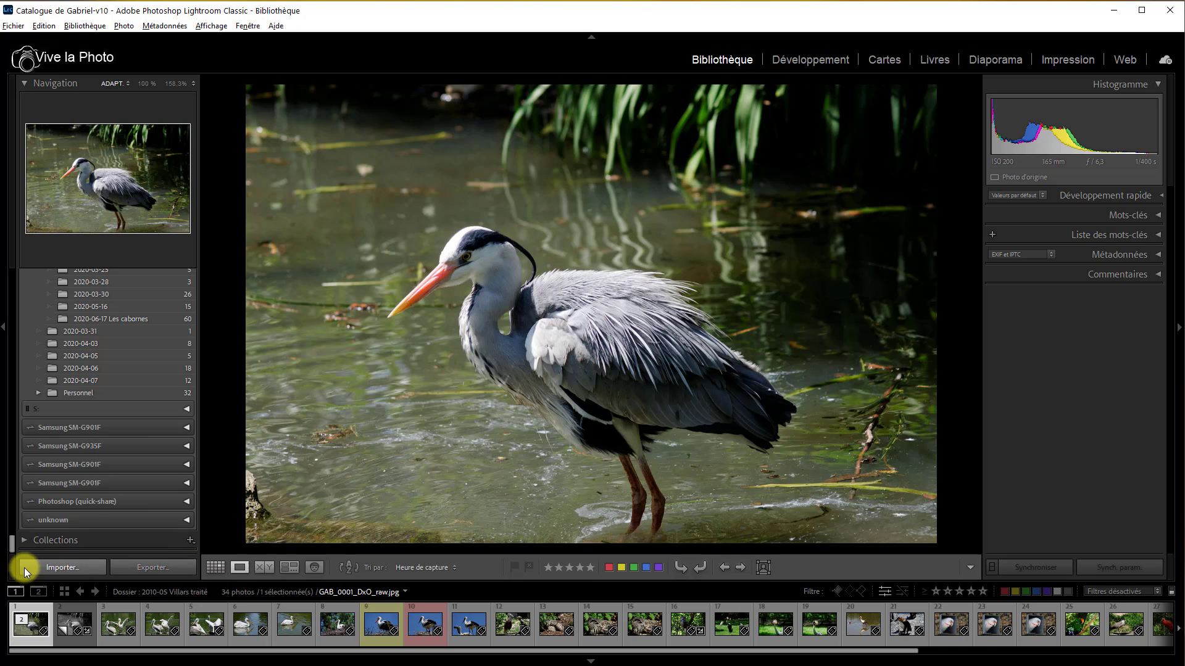
pyautogui.rightClick(147, 541)
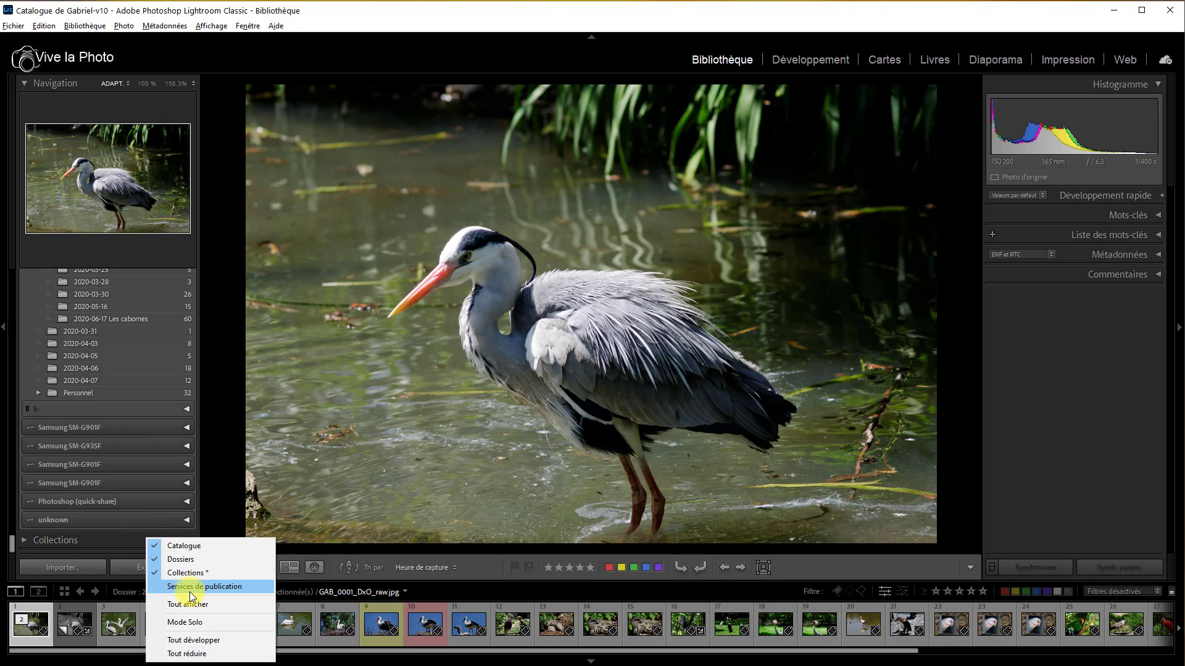
pyautogui.click(202, 654)
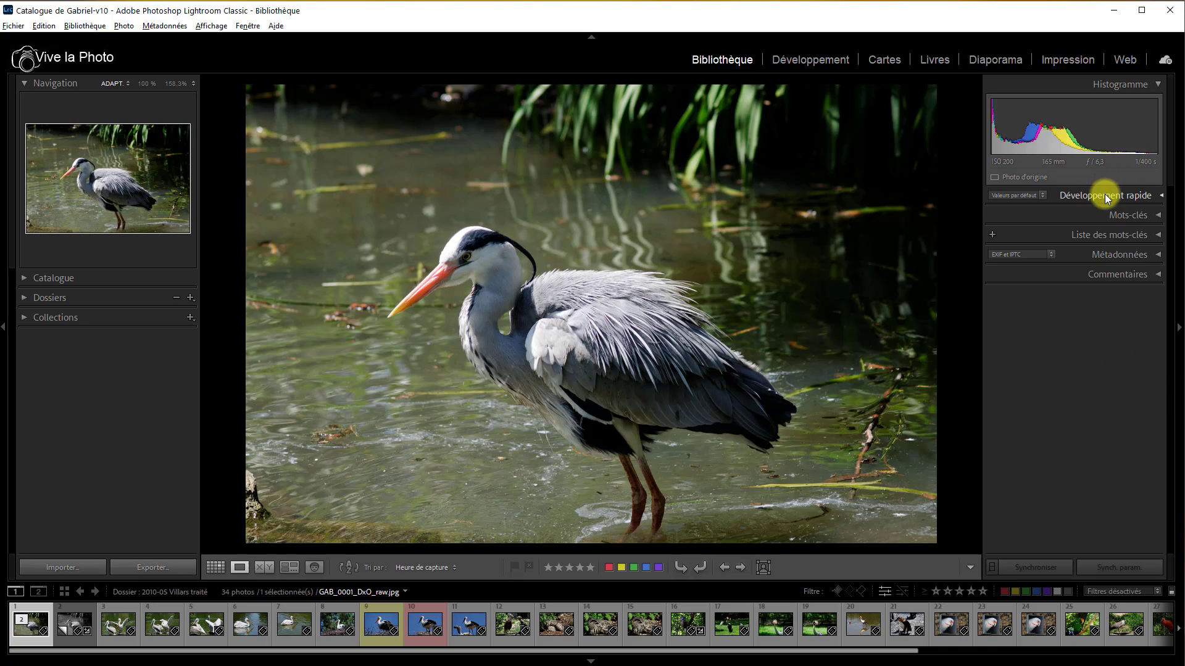
# Step: Expand and collapse the Développement rapide panel to check its contents, and hide that panel
pyautogui.click(1162, 197)
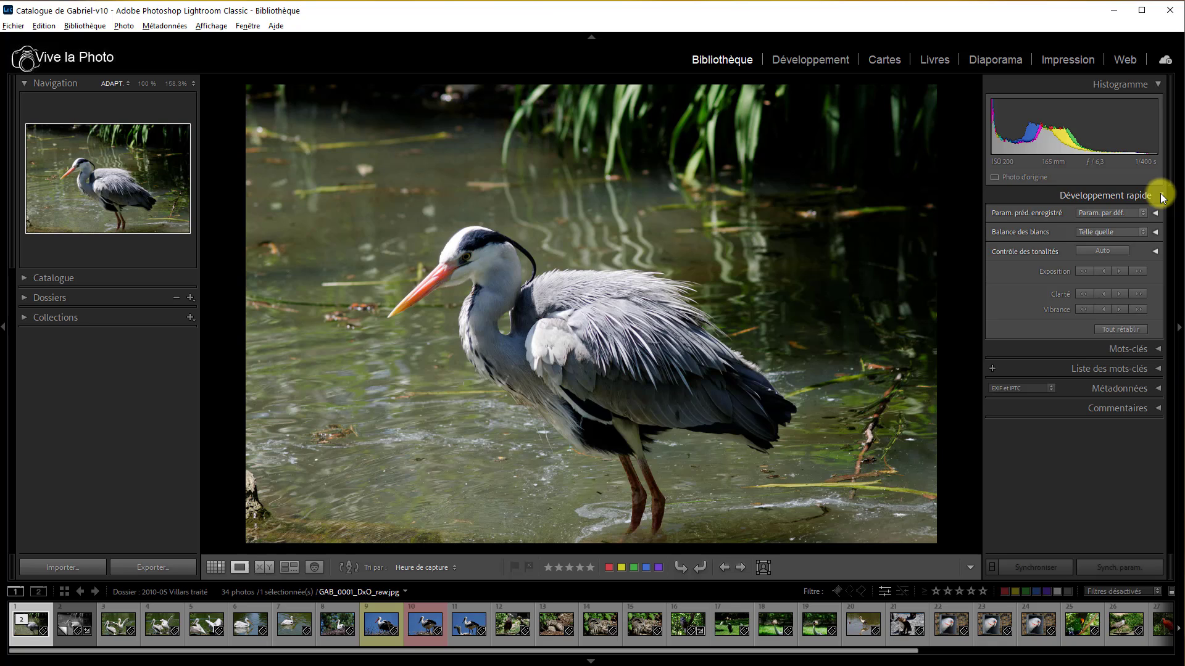
pyautogui.click(1162, 196)
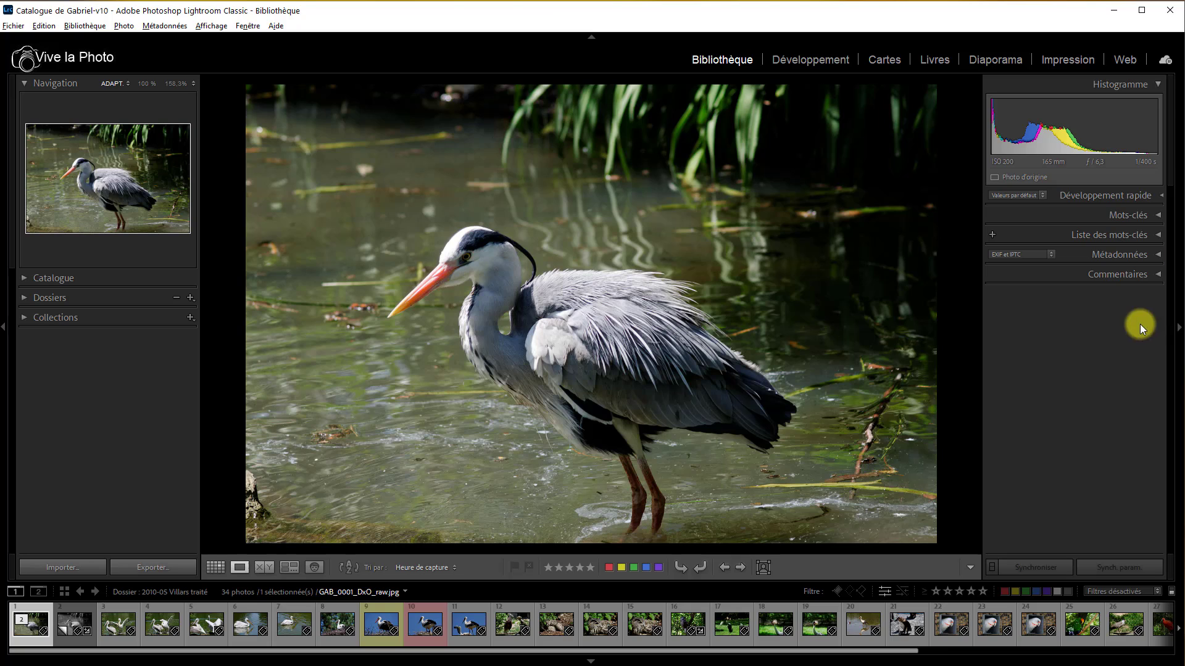
pyautogui.rightClick(1071, 334)
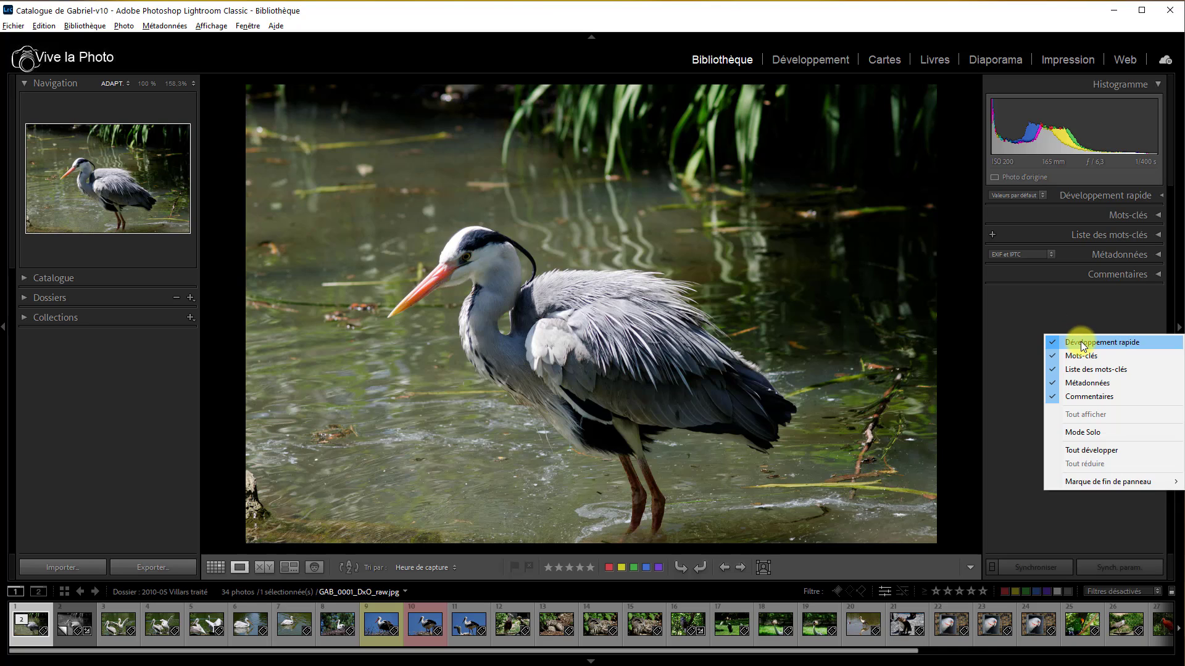
pyautogui.click(1081, 343)
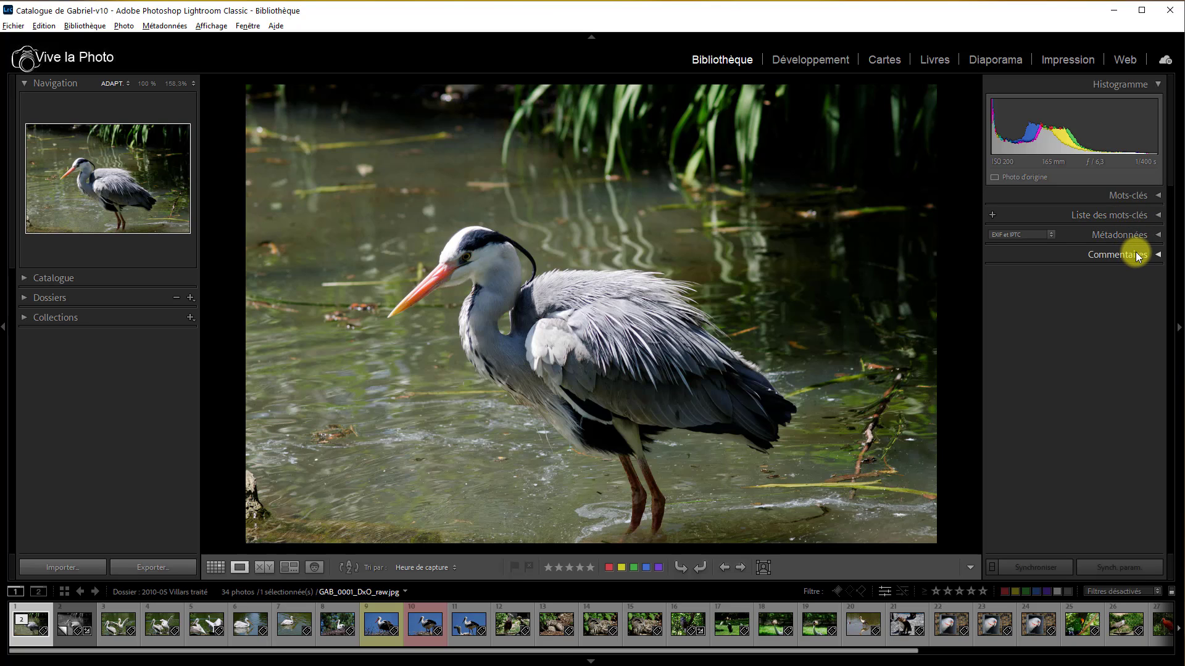
# Step: Expand the Commentaires panel to view its contents, and hide that panel
pyautogui.click(1158, 256)
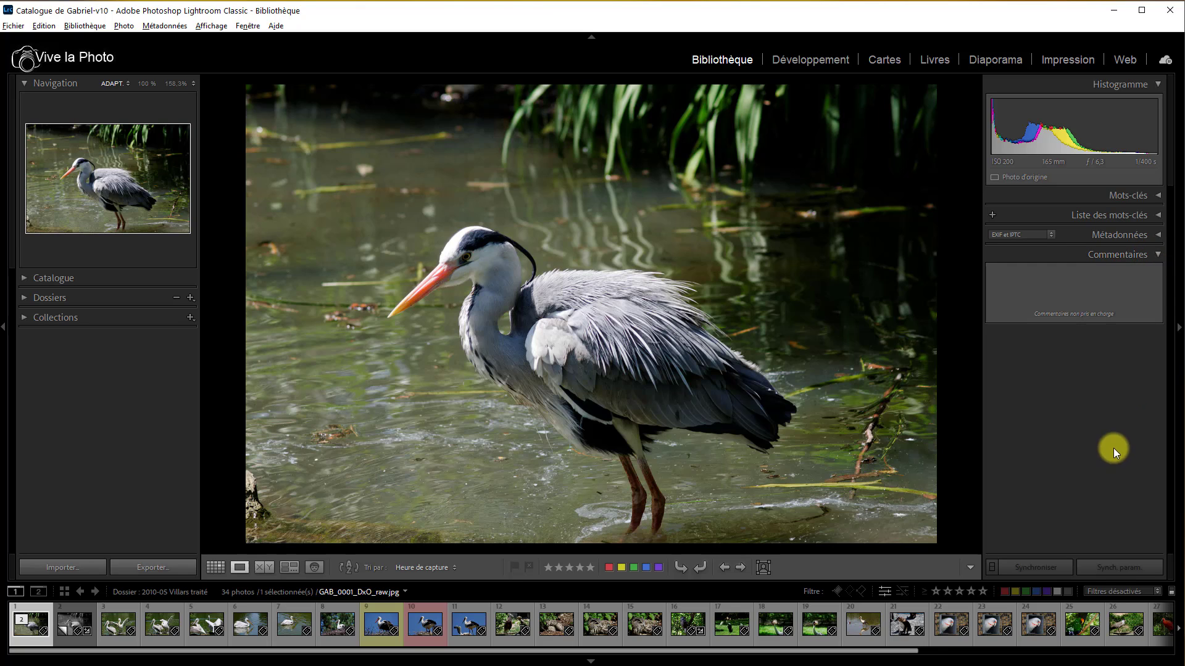
pyautogui.rightClick(1091, 373)
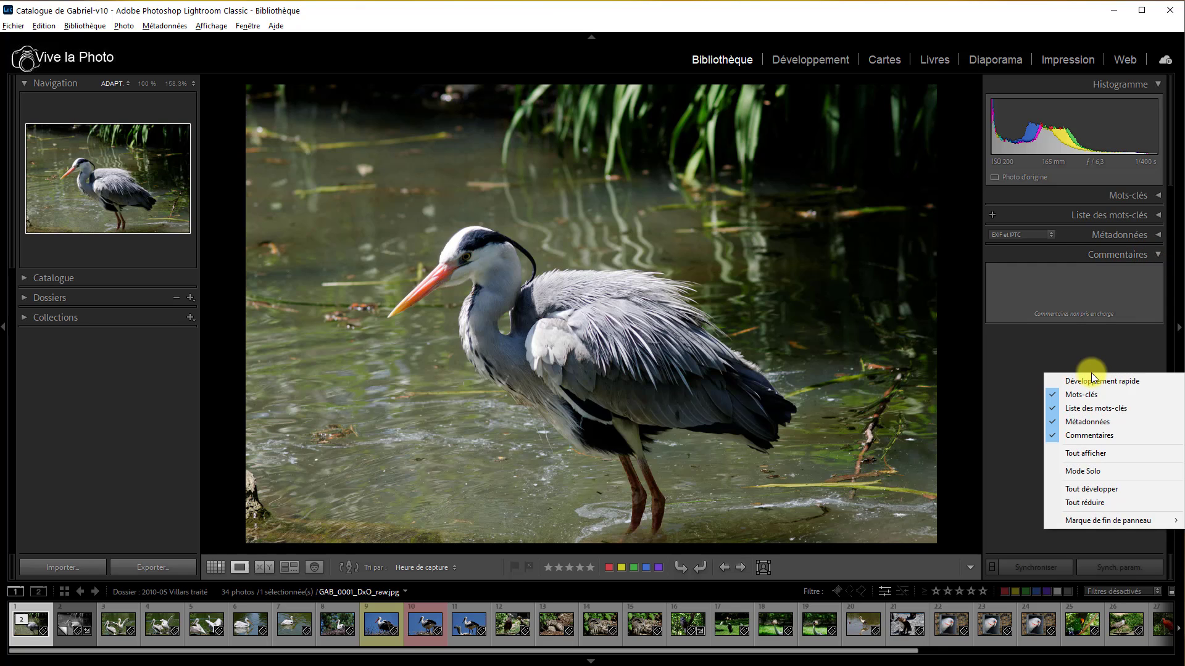
pyautogui.click(1103, 434)
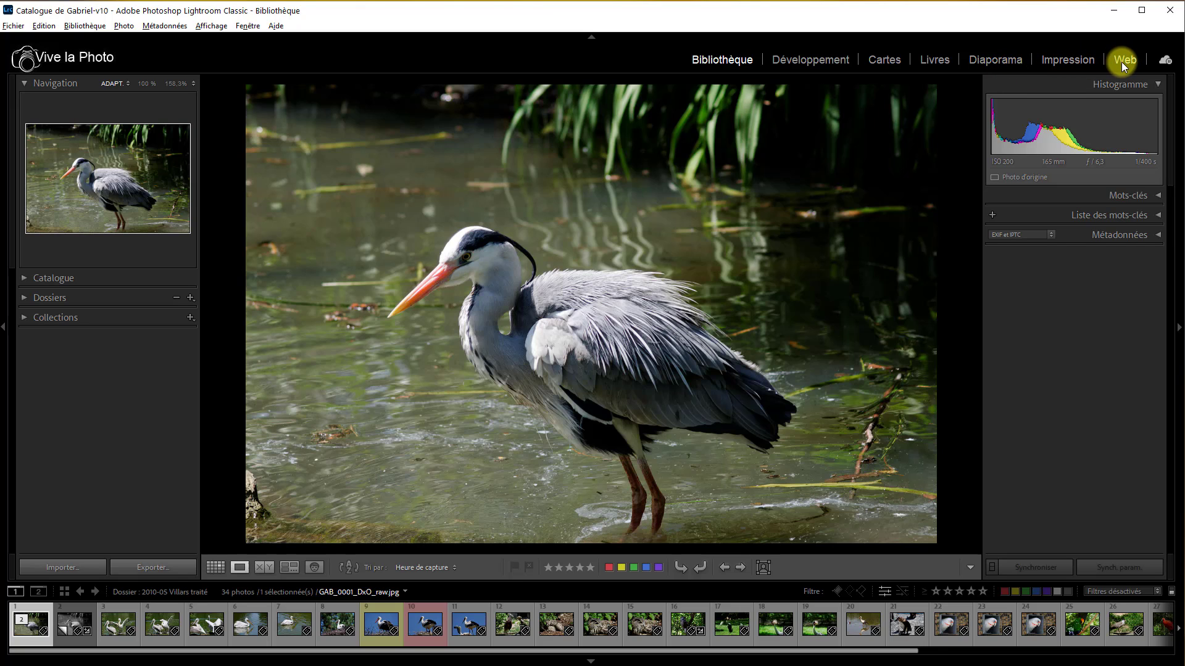
# Step: Hide the Web, Diaporama and Livres modules from the module picker
pyautogui.rightClick(638, 57)
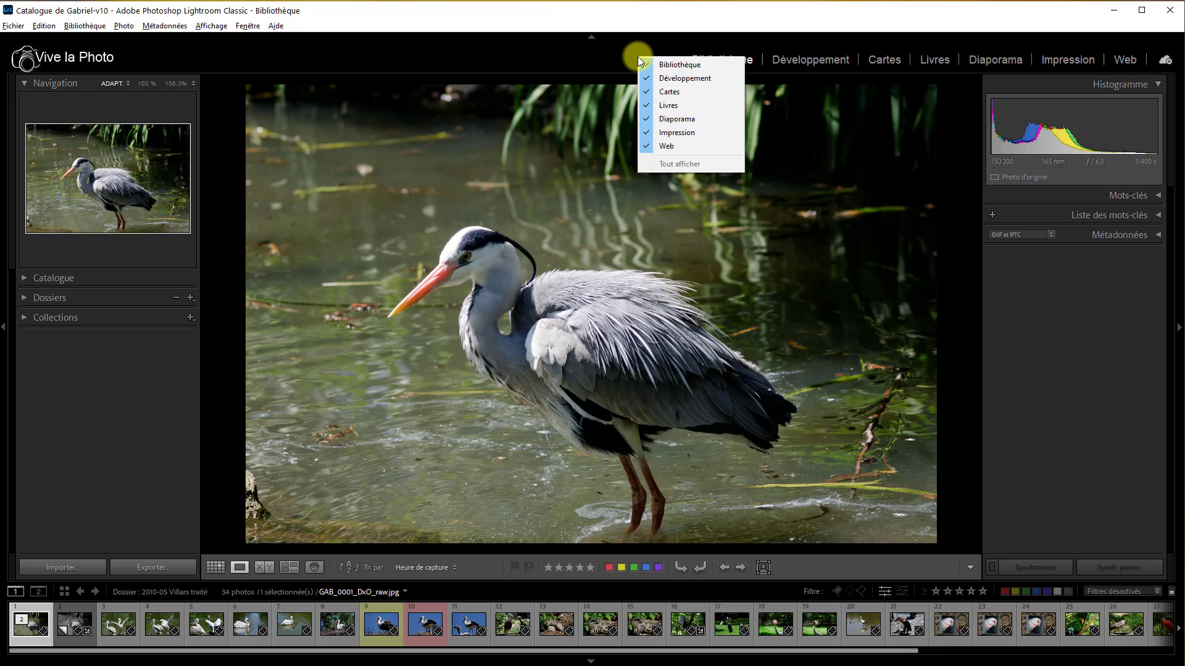
pyautogui.click(668, 146)
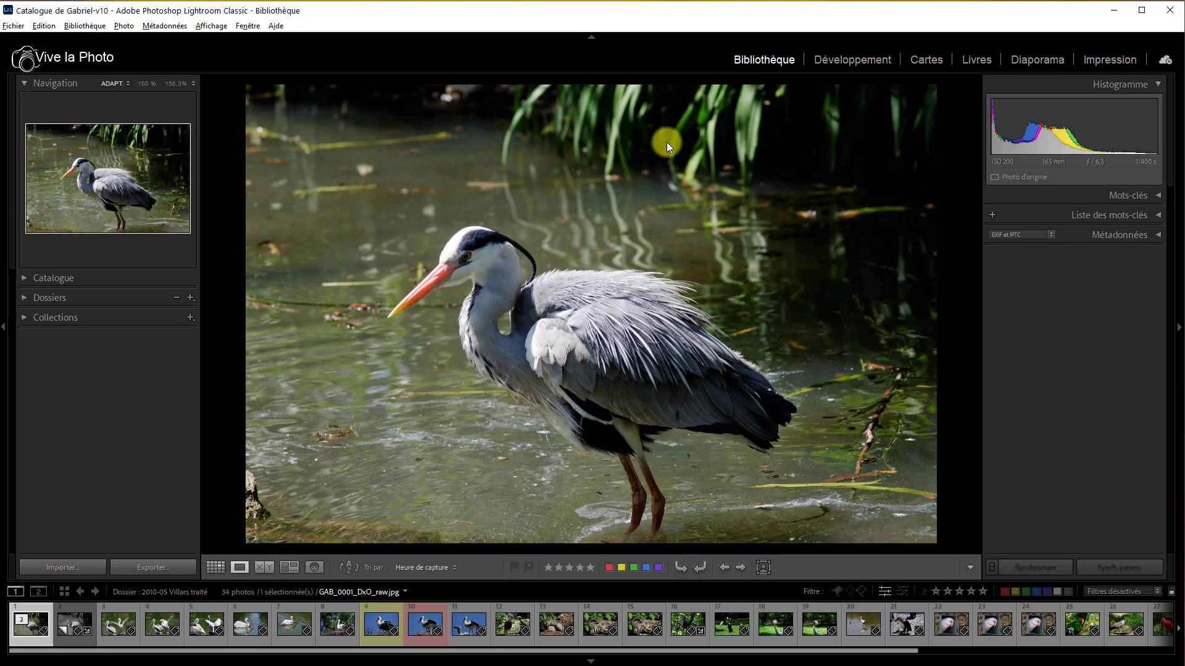
pyautogui.rightClick(687, 58)
pyautogui.click(726, 122)
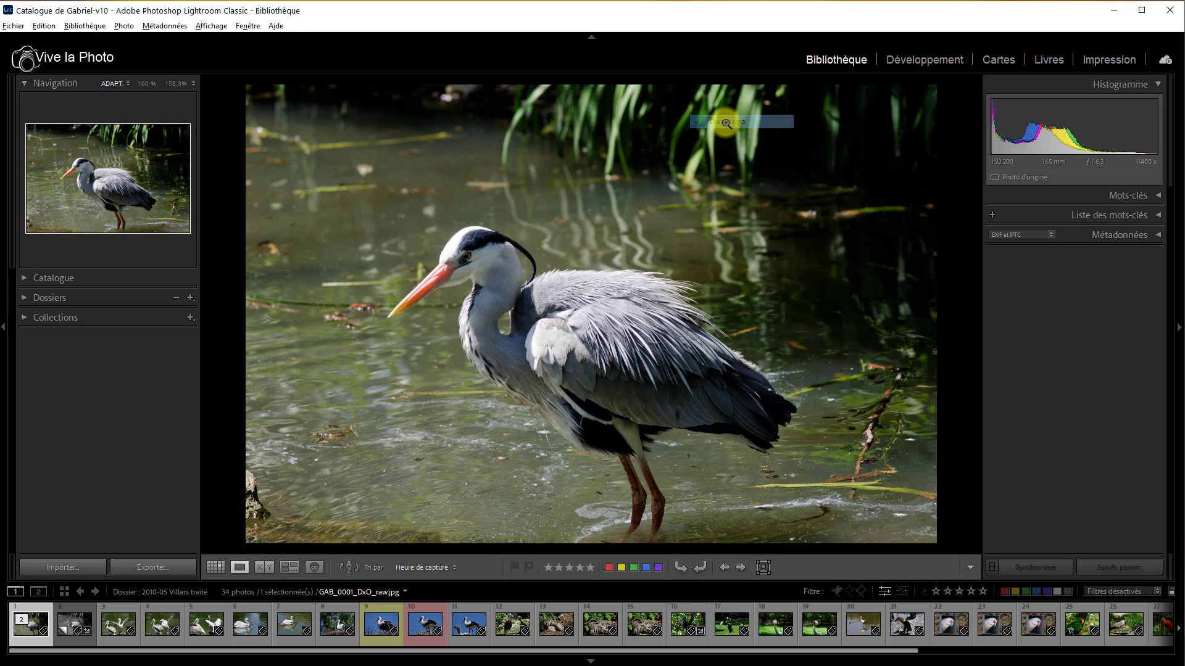
pyautogui.rightClick(724, 62)
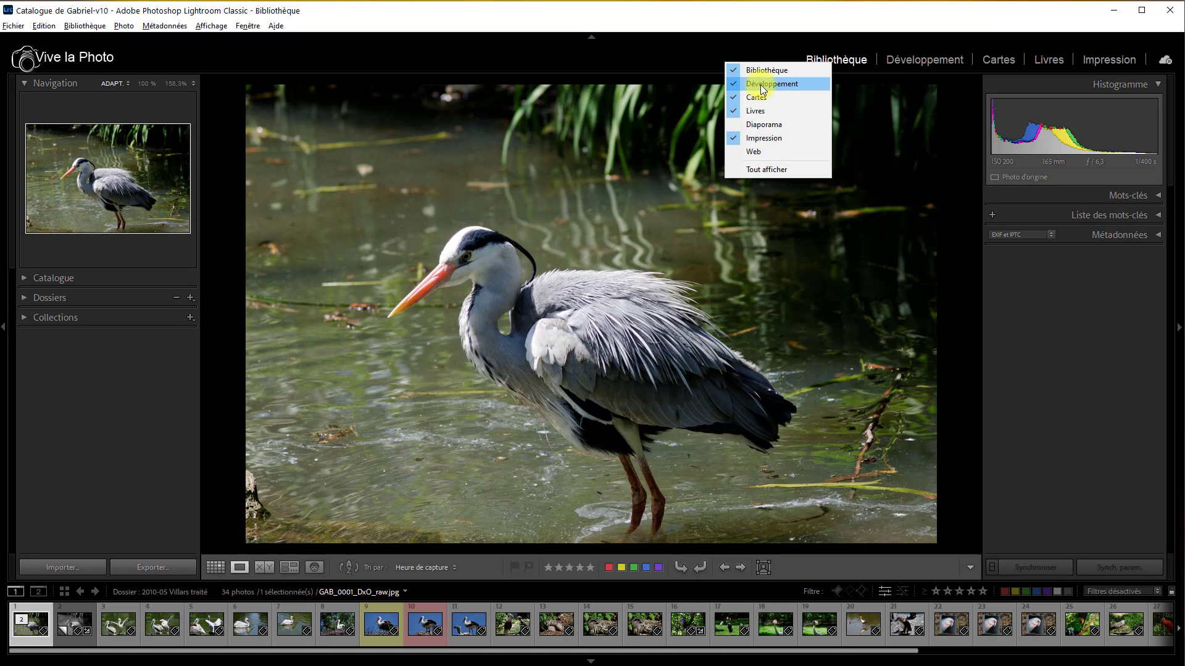
pyautogui.click(761, 109)
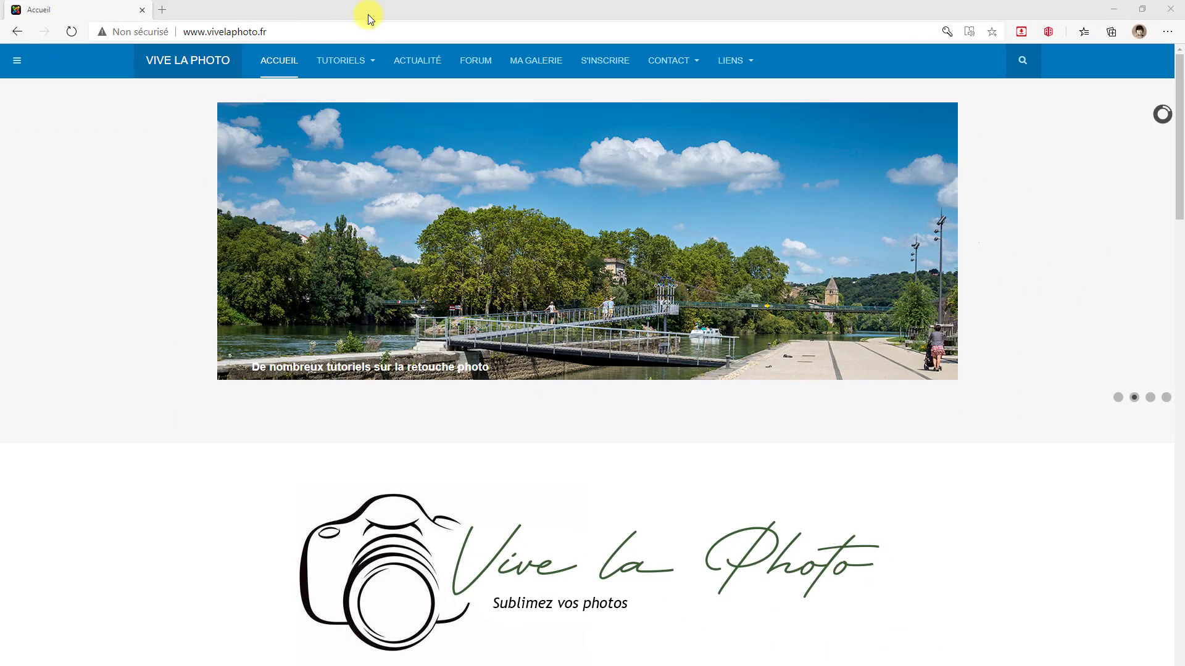
# Step: Open the complete Lightroom training page on the Vive la Photo website and look through its Développement module tutorials
pyautogui.moveTo(358, 62)
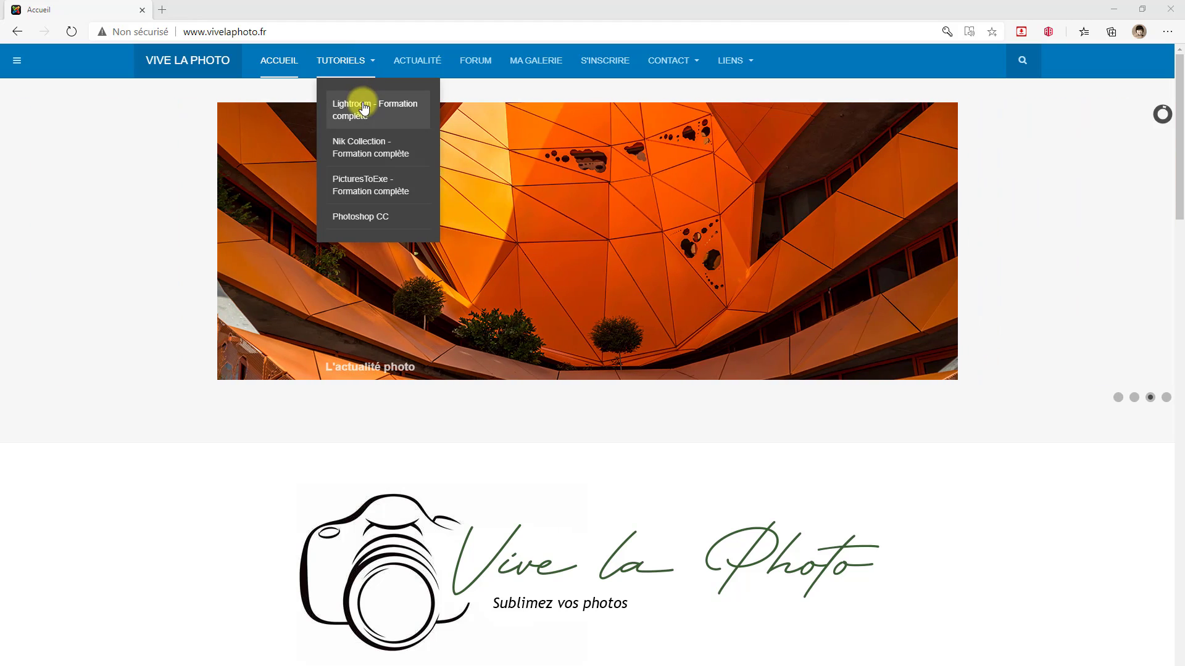
pyautogui.click(363, 110)
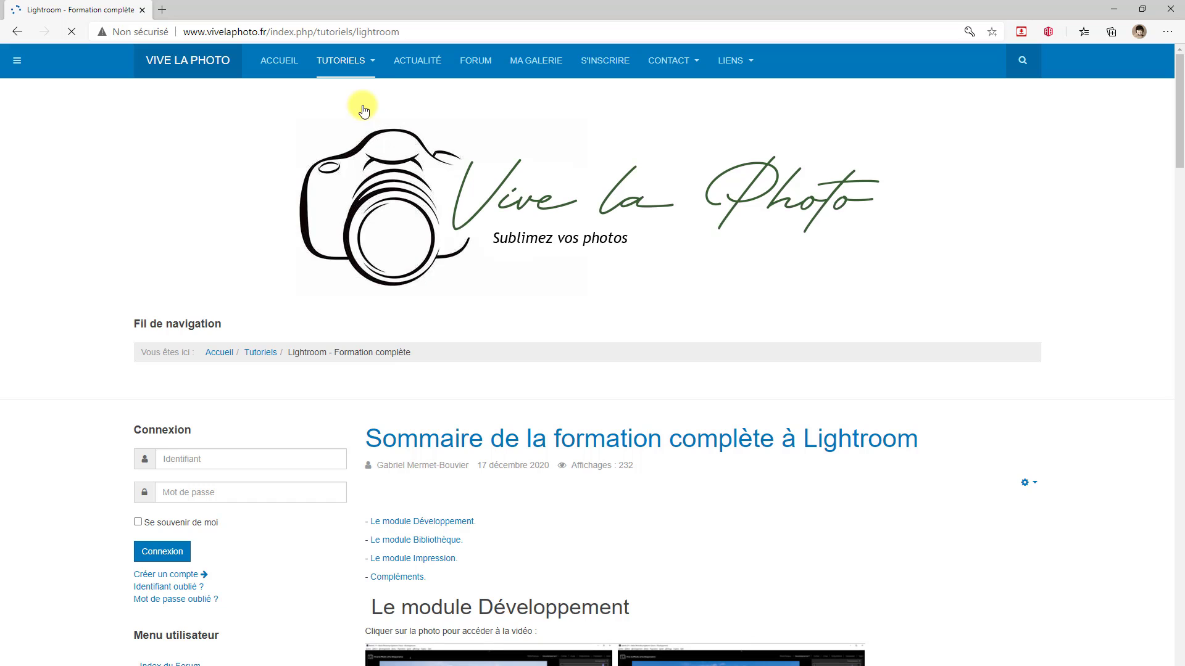
pyautogui.scroll(-7, 776, 542)
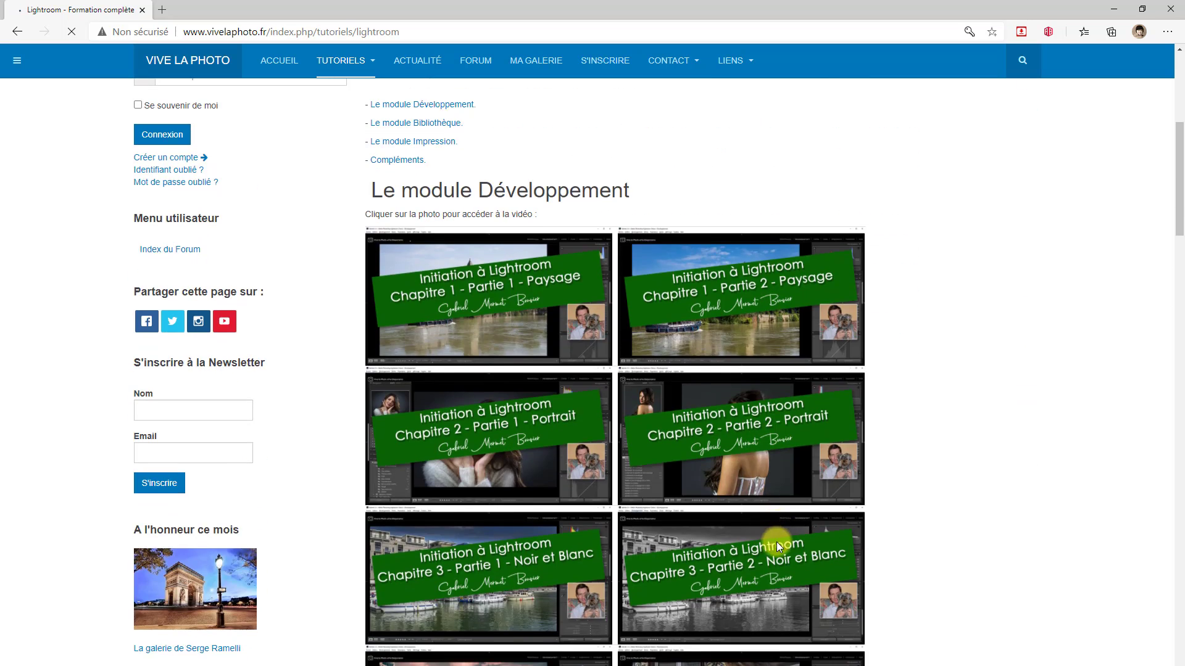
pyautogui.scroll(3, 480, 345)
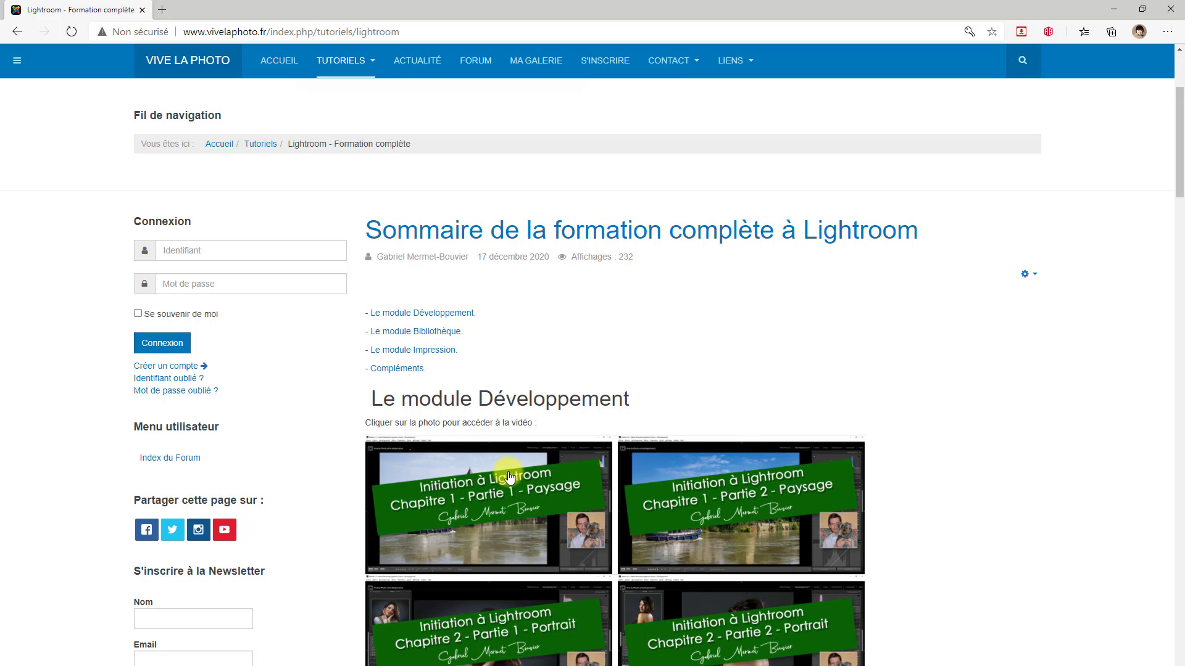
pyautogui.scroll(-5, 510, 477)
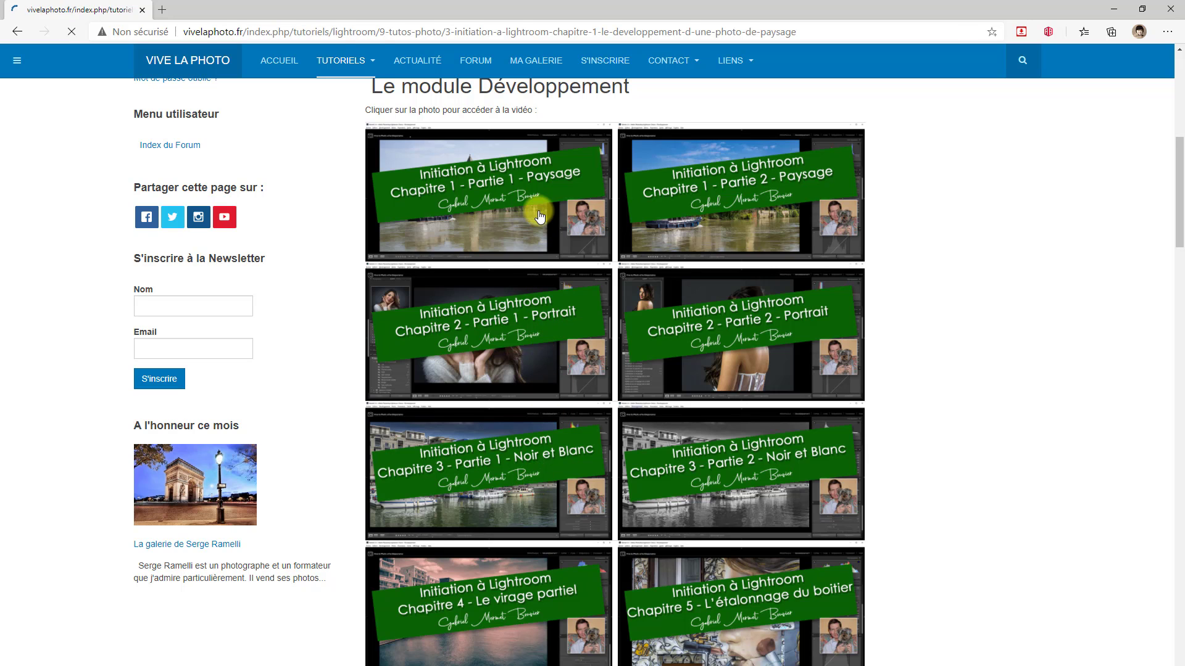
# Step: View the Chapitre 1 - Partie 1 - Paysage tutorial page, and open the site's forum to examine its discussion categories
pyautogui.scroll(-5, 708, 414)
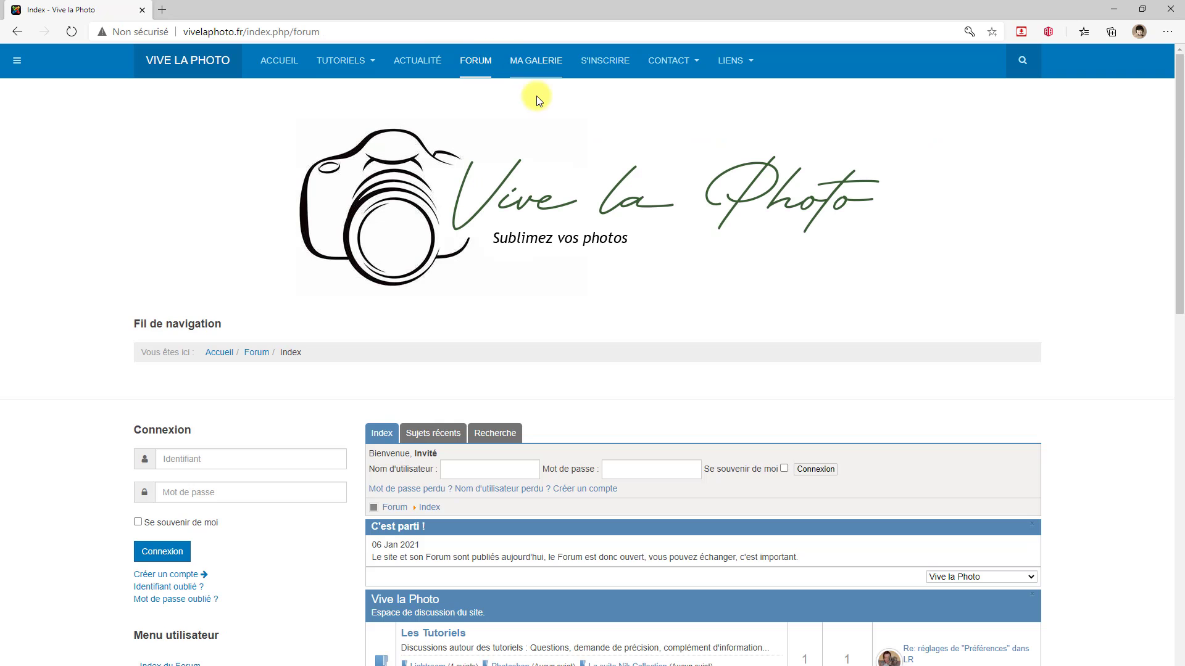
pyautogui.scroll(-5, 584, 205)
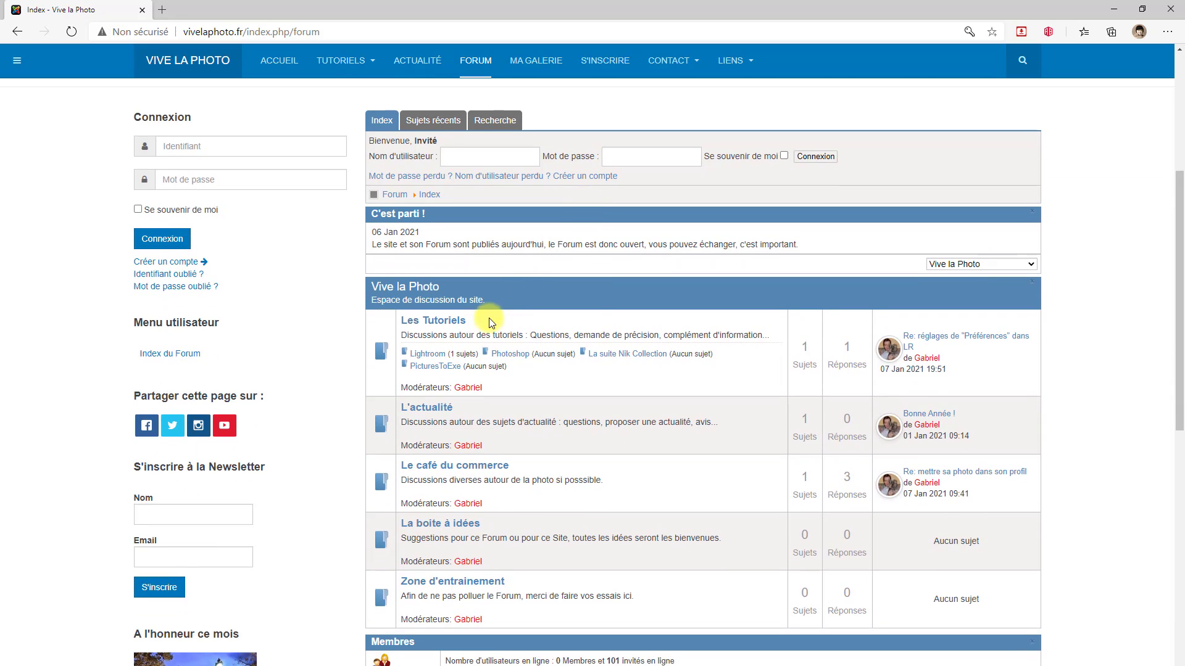